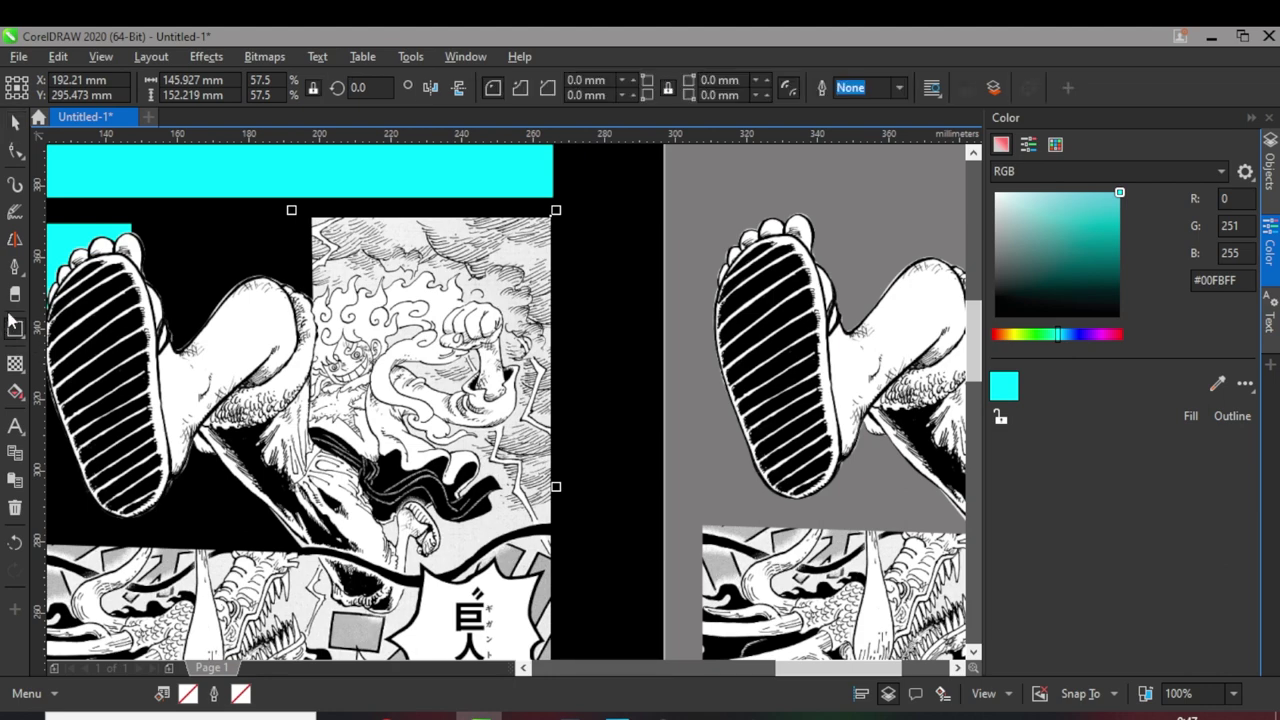
Step: Draw a rectangle of about 67 by 94 mm framing the upper-right manga panel beside the raised foot
{"action": "left_click_drag", "start_coordinate": [556, 214], "coordinate": [309, 546]}
{"action": "scroll", "coordinate": [330, 555], "scroll_direction": "up", "scroll_amount": 2}
{"action": "scroll", "coordinate": [340, 560], "scroll_direction": "down", "scroll_amount": 2}
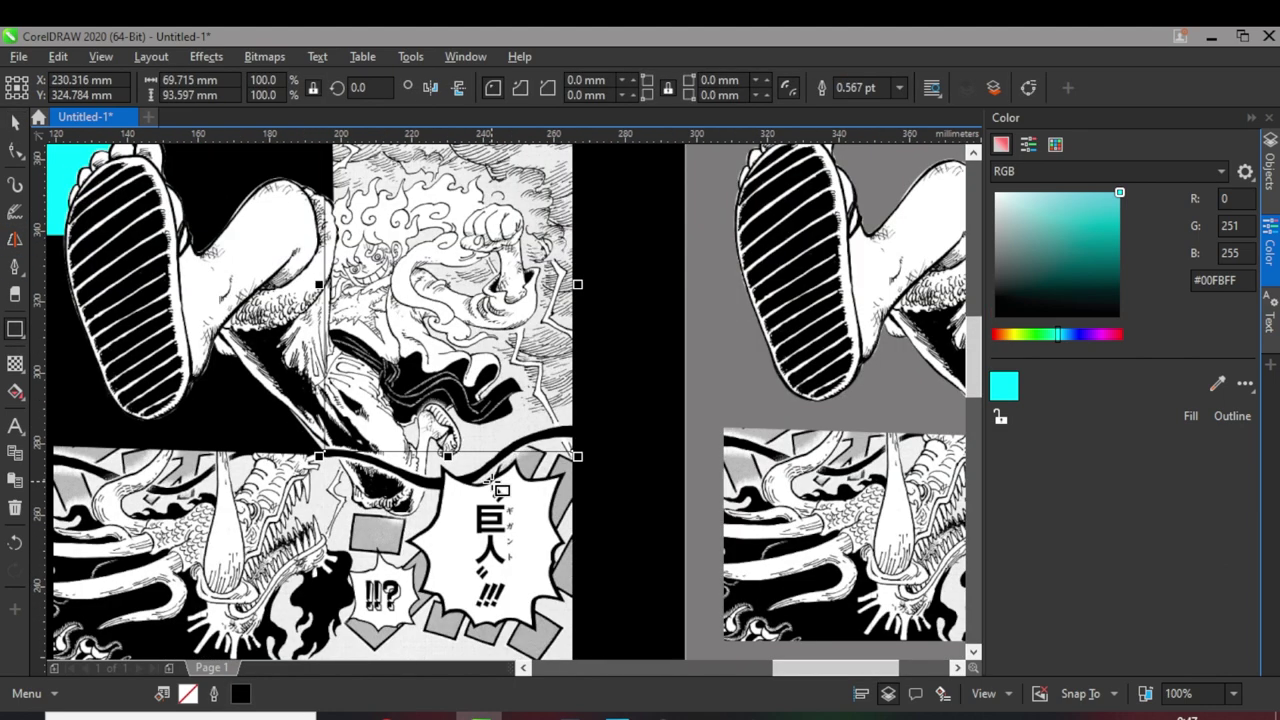
{"action": "scroll", "coordinate": [628, 345], "scroll_direction": "up", "scroll_amount": 2}
{"action": "scroll", "coordinate": [590, 375], "scroll_direction": "down", "scroll_amount": 3}
{"action": "scroll", "coordinate": [558, 297], "scroll_direction": "up", "scroll_amount": 2}
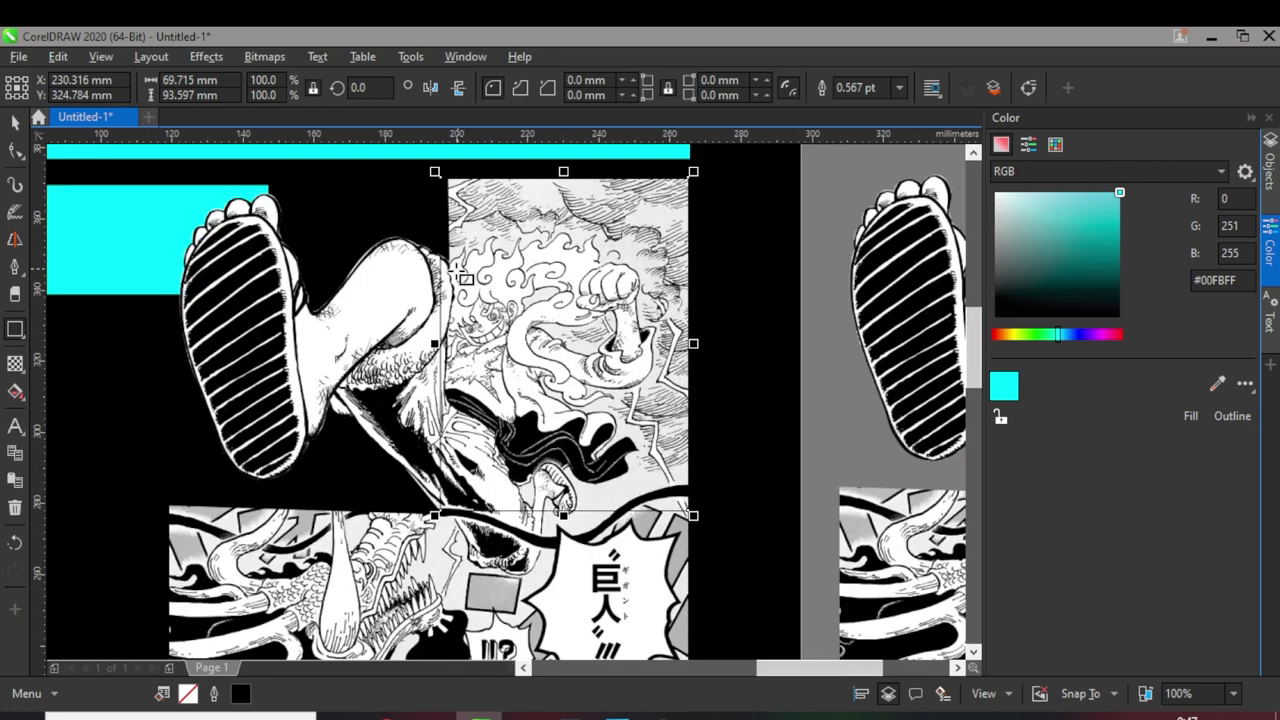
{"action": "left_click_drag", "start_coordinate": [418, 414], "coordinate": [435, 416]}
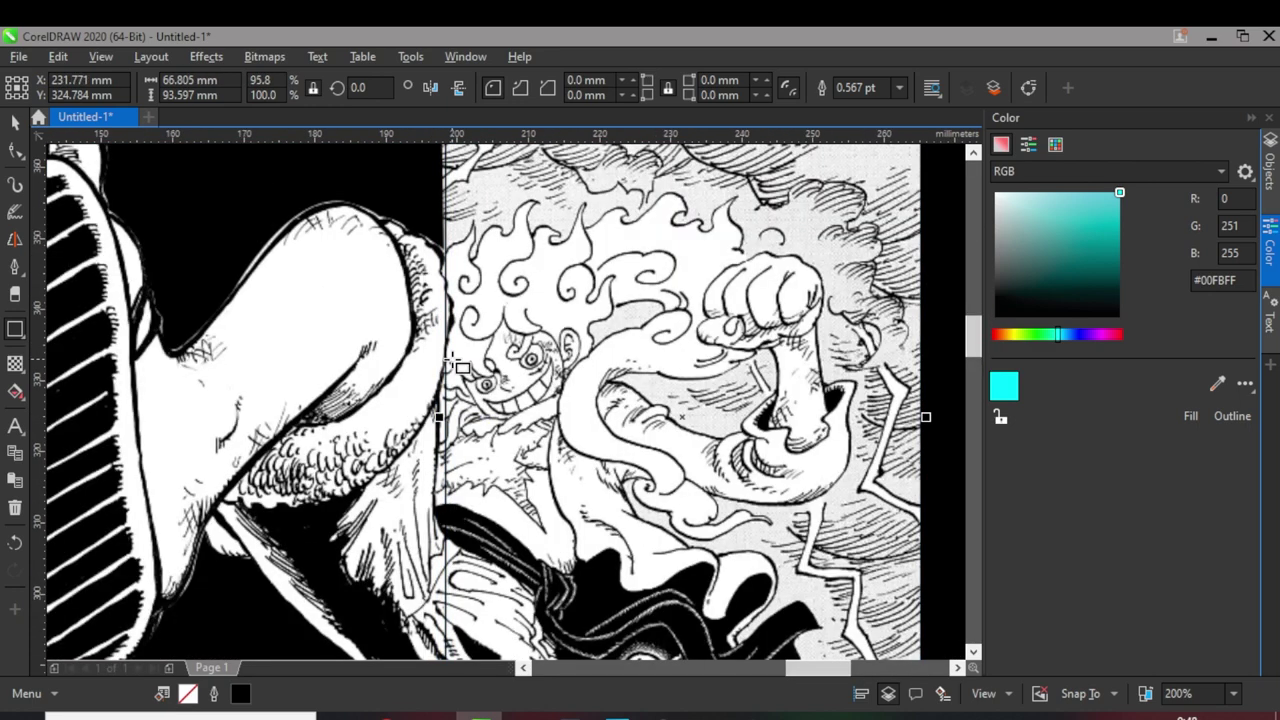
Step: PowerClip the manga artwork inside the rectangle so only the upper-right panel is kept
{"action": "scroll", "coordinate": [435, 416], "scroll_direction": "down", "scroll_amount": 1}
{"action": "right_click", "coordinate": [355, 367]}
{"action": "left_click", "coordinate": [430, 163]}
{"action": "left_click", "coordinate": [463, 285]}
Step: Crop the spare artwork copy to the foot and leg, about 86 by 93 mm, and fit it against the clipped panel
{"action": "scroll", "coordinate": [465, 285], "scroll_direction": "down", "scroll_amount": 1}
{"action": "left_click", "coordinate": [851, 320]}
{"action": "scroll", "coordinate": [851, 319], "scroll_direction": "up", "scroll_amount": 1}
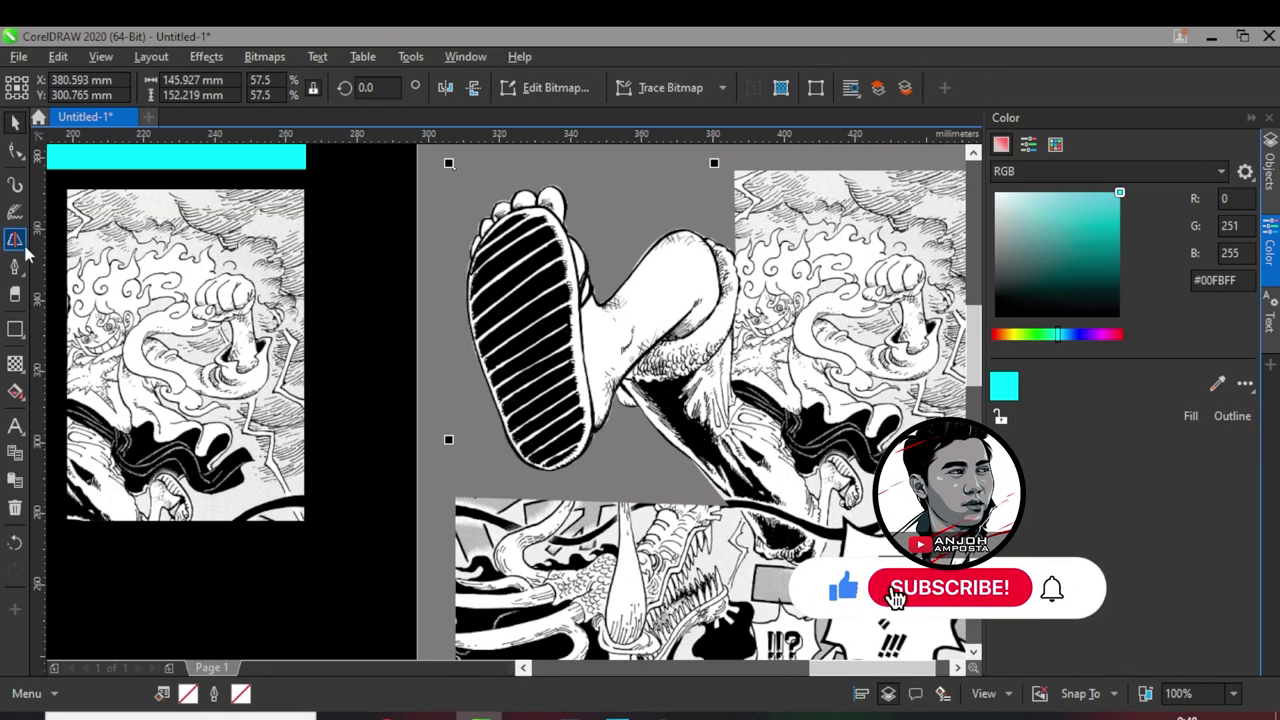
{"action": "left_click", "coordinate": [15, 150]}
{"action": "left_click", "coordinate": [60, 307]}
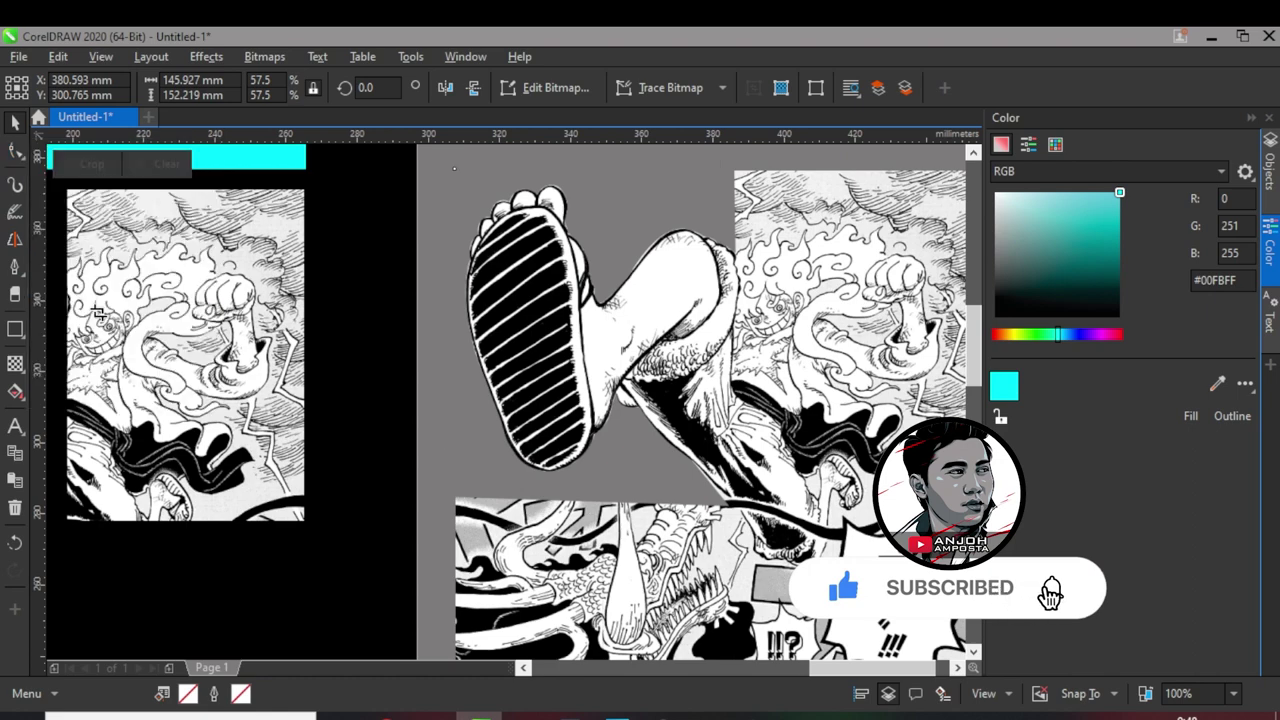
{"action": "left_click_drag", "start_coordinate": [762, 170], "coordinate": [455, 498]}
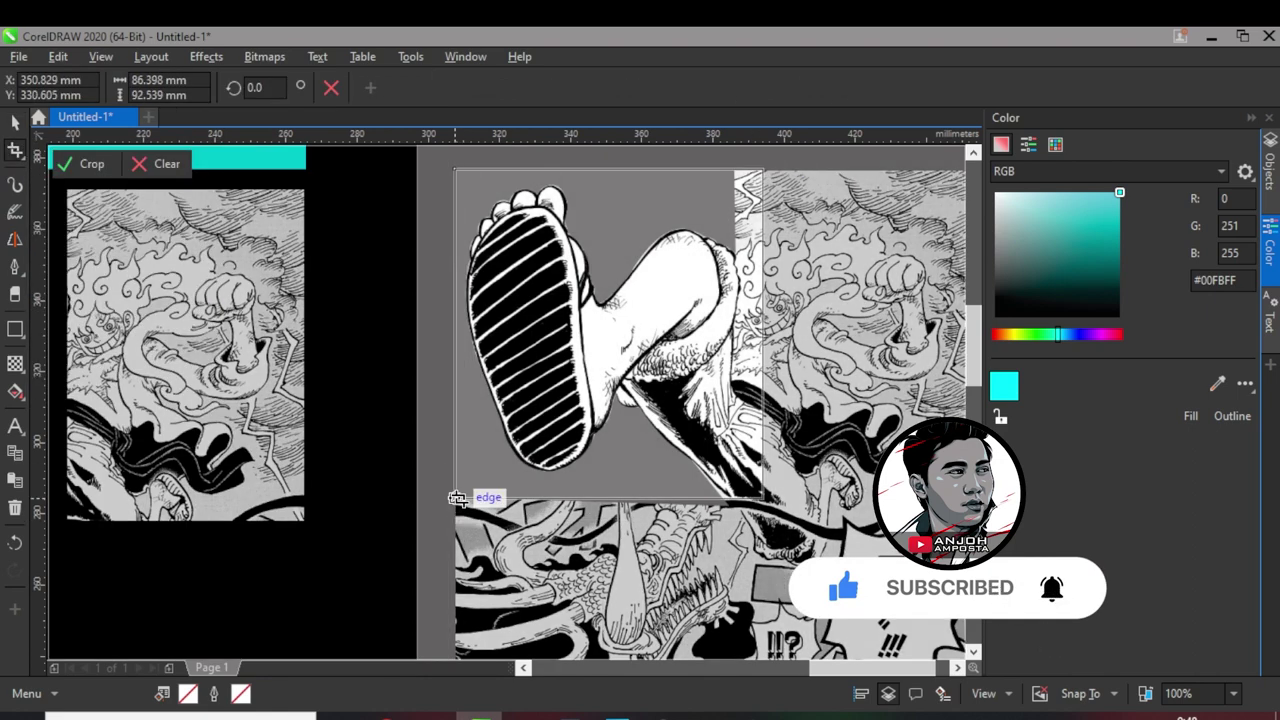
{"action": "scroll", "coordinate": [760, 516], "scroll_direction": "up", "scroll_amount": 1}
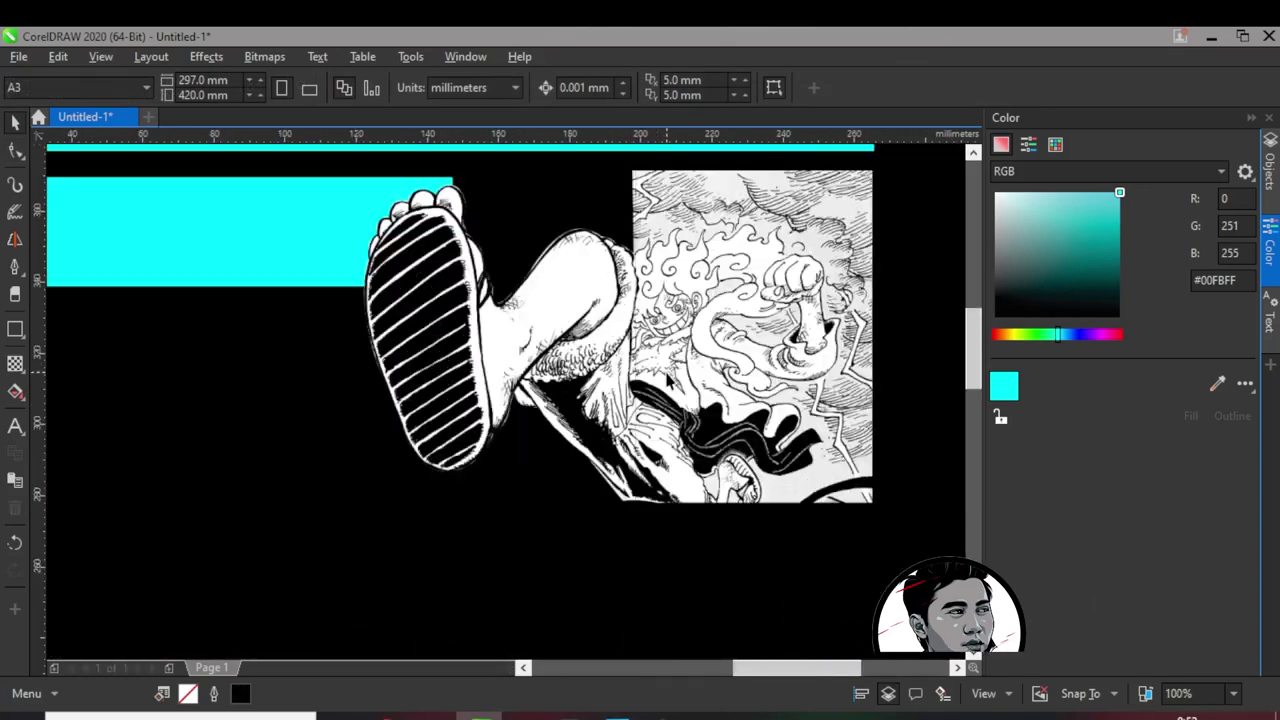
Step: Shorten the cyan block from its right side to about 91 mm wide so it ends before the foot
{"action": "scroll", "coordinate": [667, 378], "scroll_direction": "up", "scroll_amount": 3}
{"action": "scroll", "coordinate": [667, 378], "scroll_direction": "down", "scroll_amount": 4}
{"action": "scroll", "coordinate": [667, 378], "scroll_direction": "up", "scroll_amount": 2}
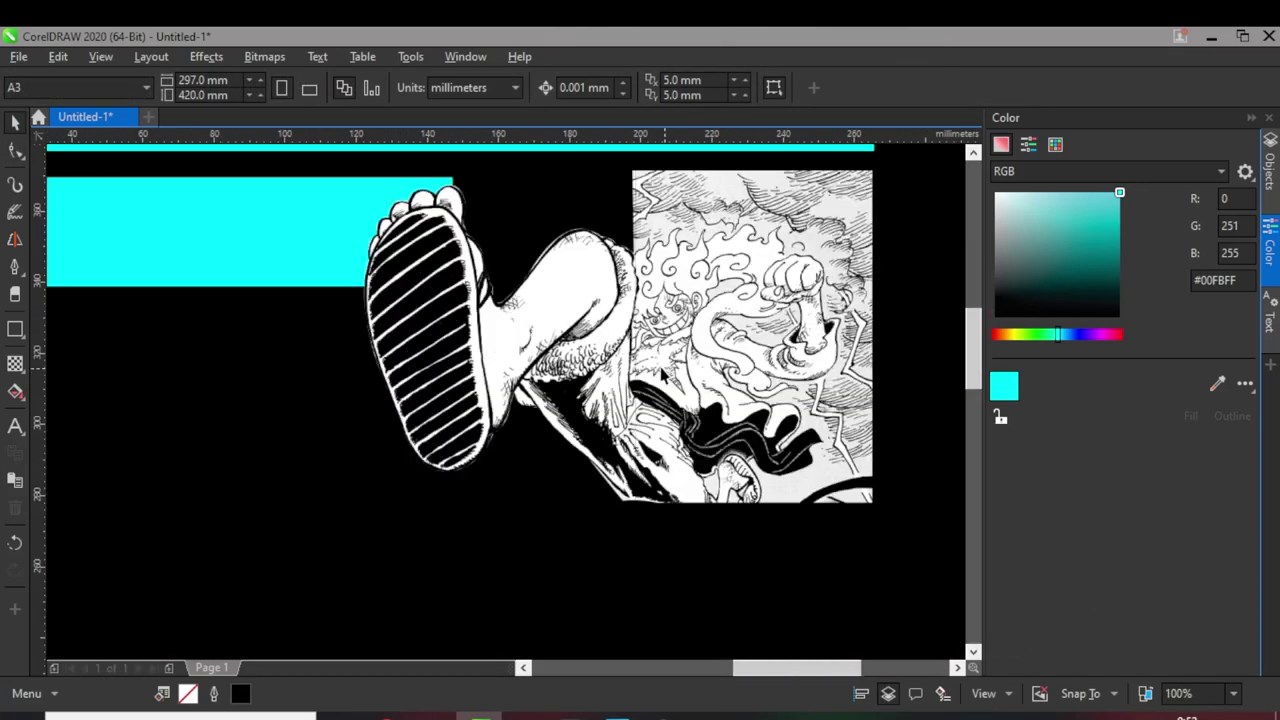
{"action": "scroll", "coordinate": [662, 375], "scroll_direction": "down", "scroll_amount": 1}
{"action": "scroll", "coordinate": [486, 309], "scroll_direction": "up", "scroll_amount": 1}
{"action": "left_click", "coordinate": [488, 305]}
{"action": "left_click_drag", "start_coordinate": [605, 277], "coordinate": [505, 277]}
{"action": "scroll", "coordinate": [561, 242], "scroll_direction": "down", "scroll_amount": 1}
{"action": "scroll", "coordinate": [721, 215], "scroll_direction": "up", "scroll_amount": 2}
{"action": "scroll", "coordinate": [721, 215], "scroll_direction": "down", "scroll_amount": 1}
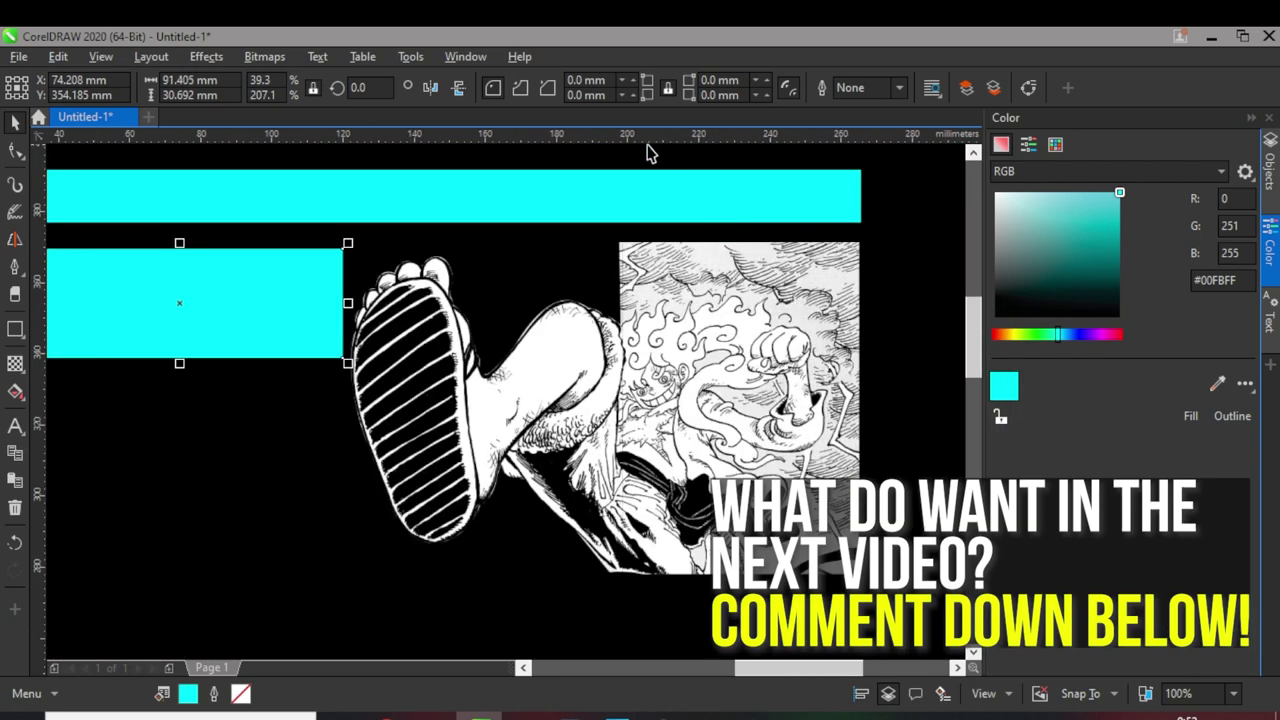
Step: Select the foot and the clipped panel together and move them down slightly towards the cyan block's top edge
{"action": "scroll", "coordinate": [850, 224], "scroll_direction": "down", "scroll_amount": 1}
{"action": "left_click_drag", "start_coordinate": [855, 248], "coordinate": [429, 423]}
{"action": "scroll", "coordinate": [710, 257], "scroll_direction": "up", "scroll_amount": 1}
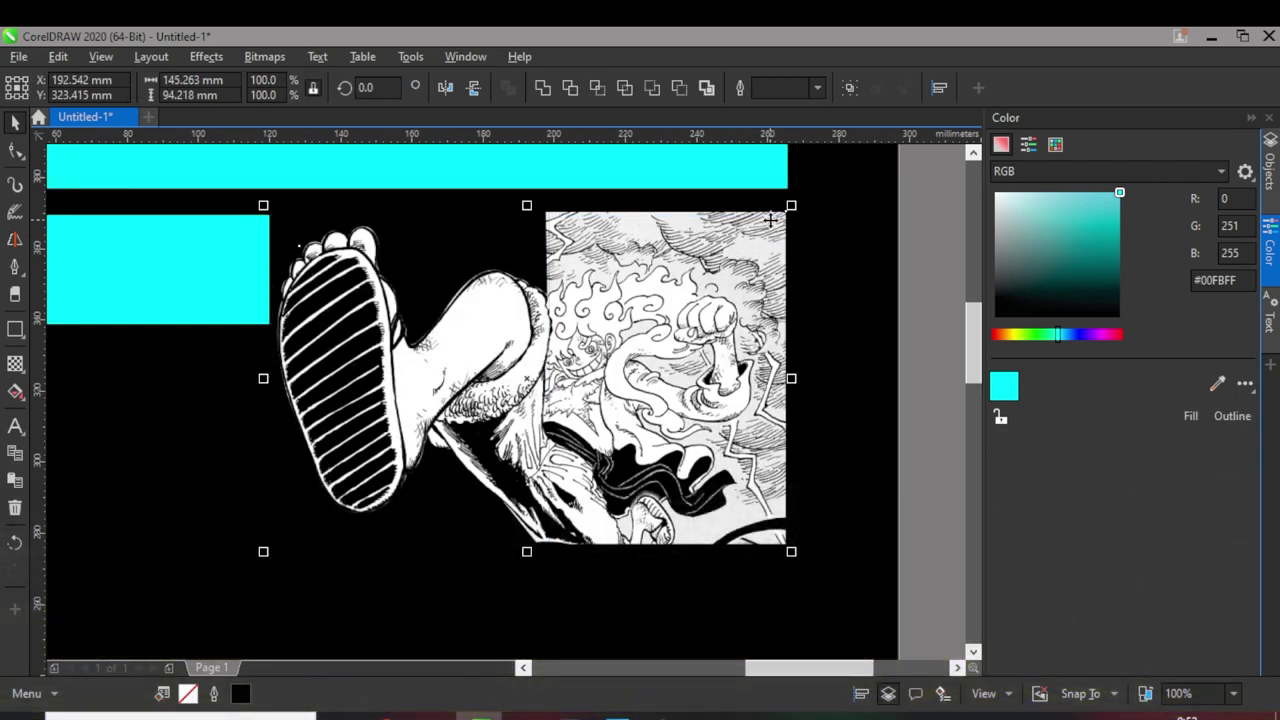
{"action": "scroll", "coordinate": [778, 233], "scroll_direction": "down", "scroll_amount": 1}
{"action": "left_click", "coordinate": [845, 231]}
{"action": "scroll", "coordinate": [568, 240], "scroll_direction": "down", "scroll_amount": 1}
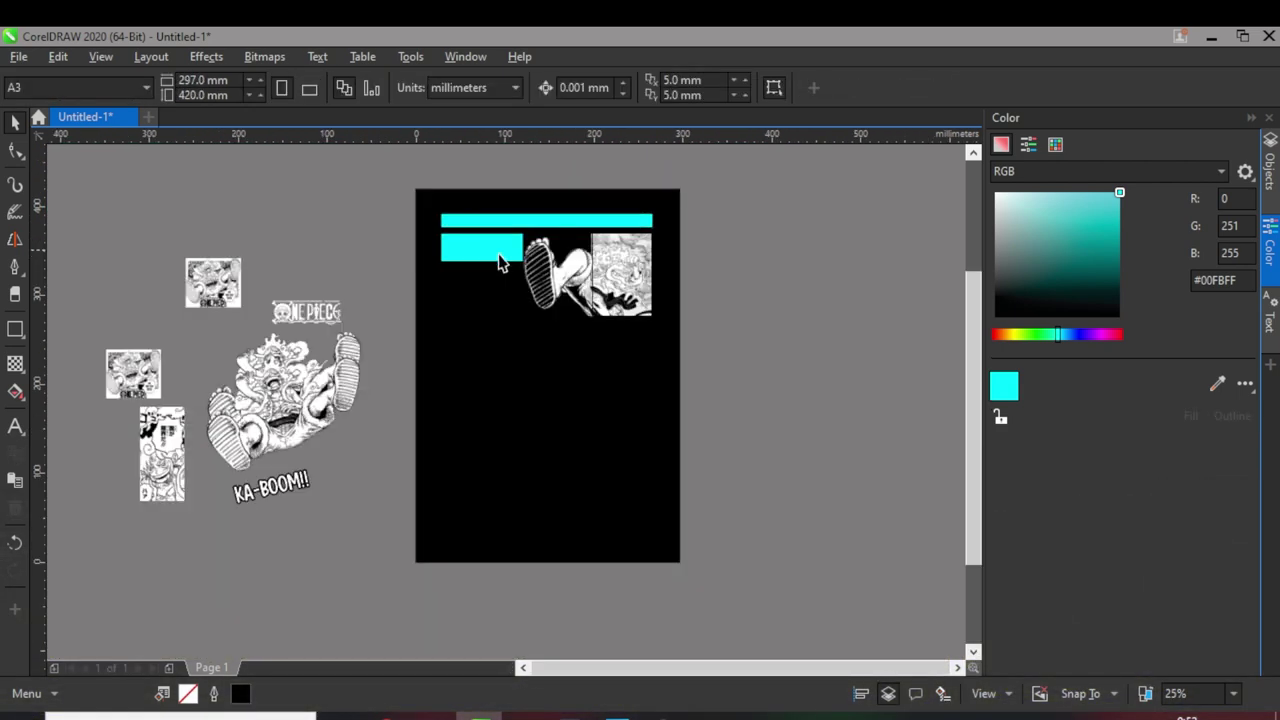
Step: Reduce the cyan block's height from below to about 24 mm
{"action": "scroll", "coordinate": [563, 237], "scroll_direction": "up", "scroll_amount": 1}
{"action": "left_click", "coordinate": [563, 237]}
{"action": "scroll", "coordinate": [563, 237], "scroll_direction": "up", "scroll_amount": 1}
{"action": "left_click_drag", "start_coordinate": [485, 292], "coordinate": [486, 264]}
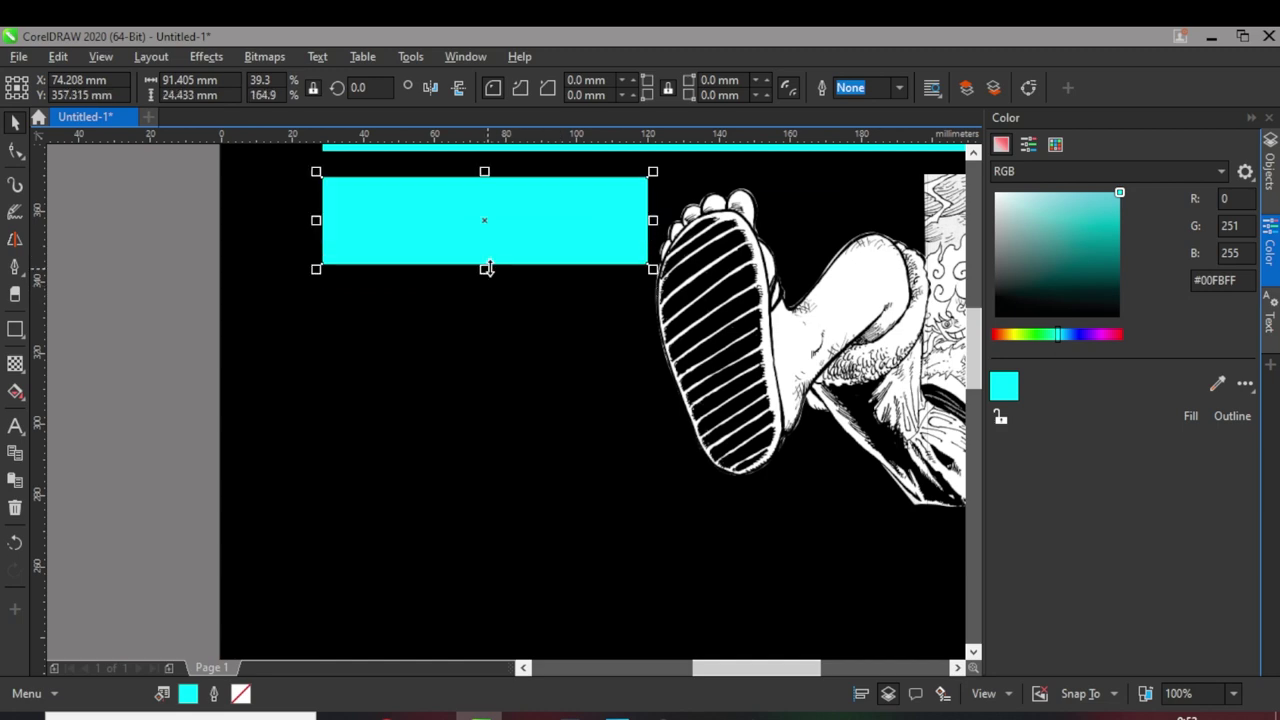
Step: Select the cyan bar and the cyan block together and stretch them leftward to about 247 mm overall width
{"action": "scroll", "coordinate": [486, 266], "scroll_direction": "down", "scroll_amount": 1}
{"action": "left_click", "coordinate": [626, 192], "text": "shift"}
{"action": "left_click", "coordinate": [386, 220]}
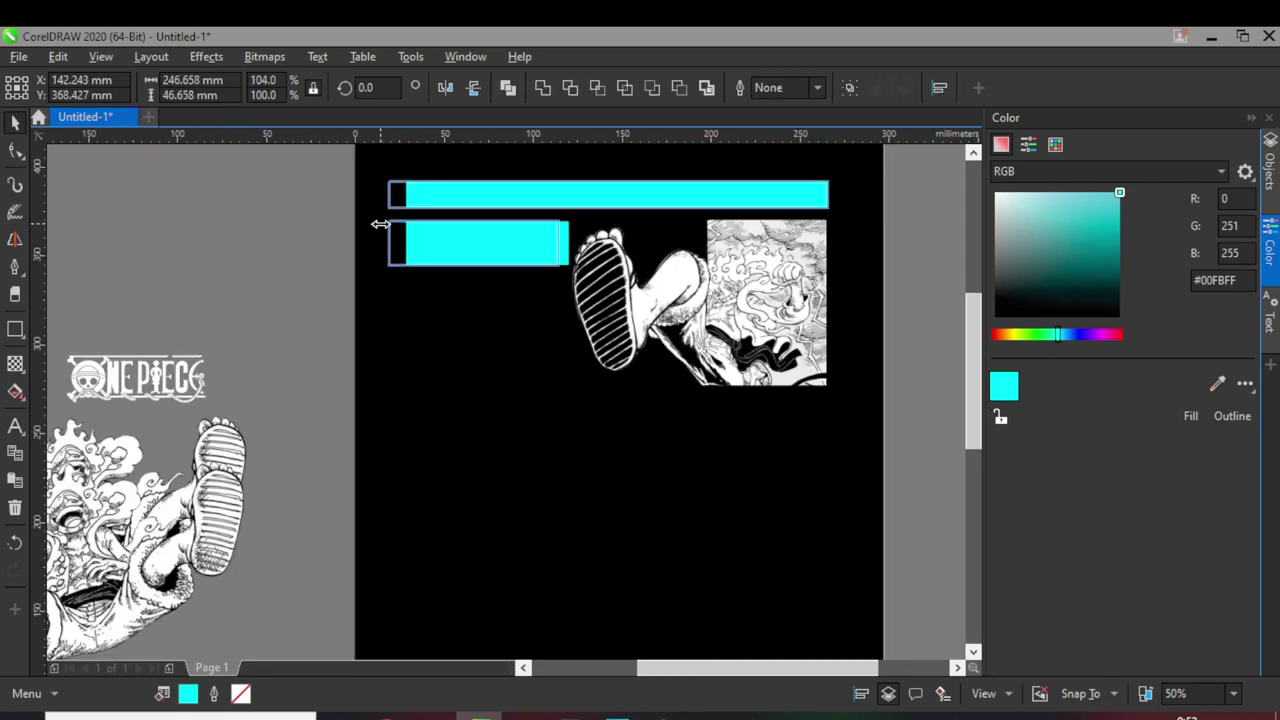
Step: Group all the header elements and centre them horizontally on the black page background
{"action": "scroll", "coordinate": [386, 220], "scroll_direction": "down", "scroll_amount": 2}
{"action": "scroll", "coordinate": [423, 217], "scroll_direction": "up", "scroll_amount": 1}
{"action": "left_click_drag", "start_coordinate": [634, 368], "coordinate": [636, 366]}
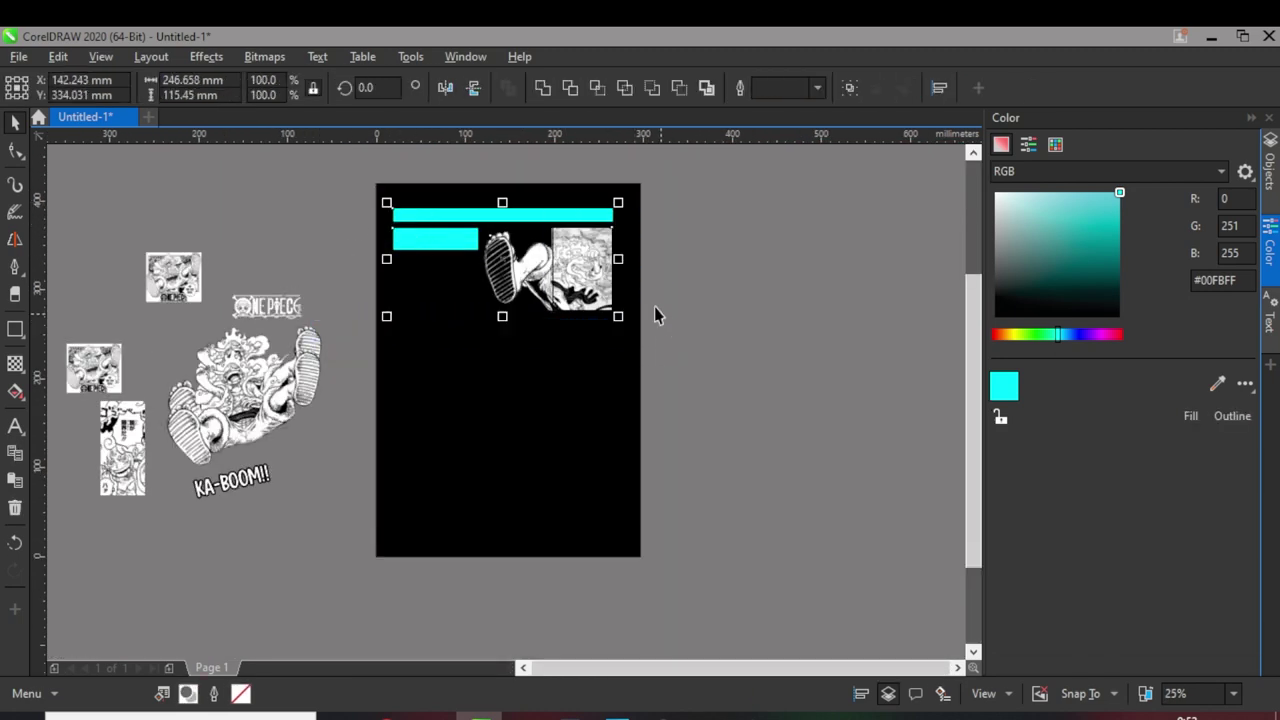
{"action": "scroll", "coordinate": [650, 240], "scroll_direction": "up", "scroll_amount": 1}
{"action": "left_click", "coordinate": [855, 90]}
{"action": "left_click", "coordinate": [677, 213], "text": "shift"}
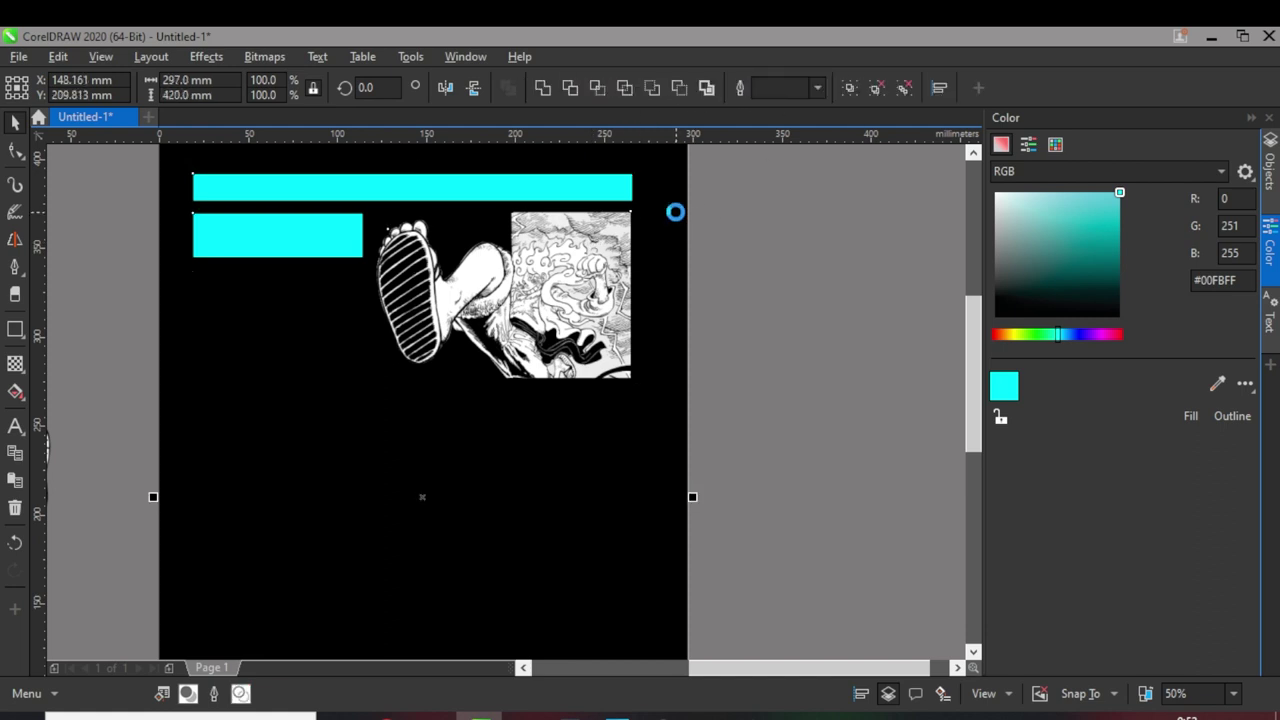
{"action": "key", "text": "c"}
{"action": "left_click", "coordinate": [713, 294]}
Step: Ungroup the centred header elements and clear the selection
{"action": "scroll", "coordinate": [713, 294], "scroll_direction": "down", "scroll_amount": 1}
{"action": "scroll", "coordinate": [674, 281], "scroll_direction": "up", "scroll_amount": 1}
{"action": "scroll", "coordinate": [674, 282], "scroll_direction": "down", "scroll_amount": 1}
{"action": "scroll", "coordinate": [662, 331], "scroll_direction": "up", "scroll_amount": 1}
{"action": "left_click", "coordinate": [630, 296]}
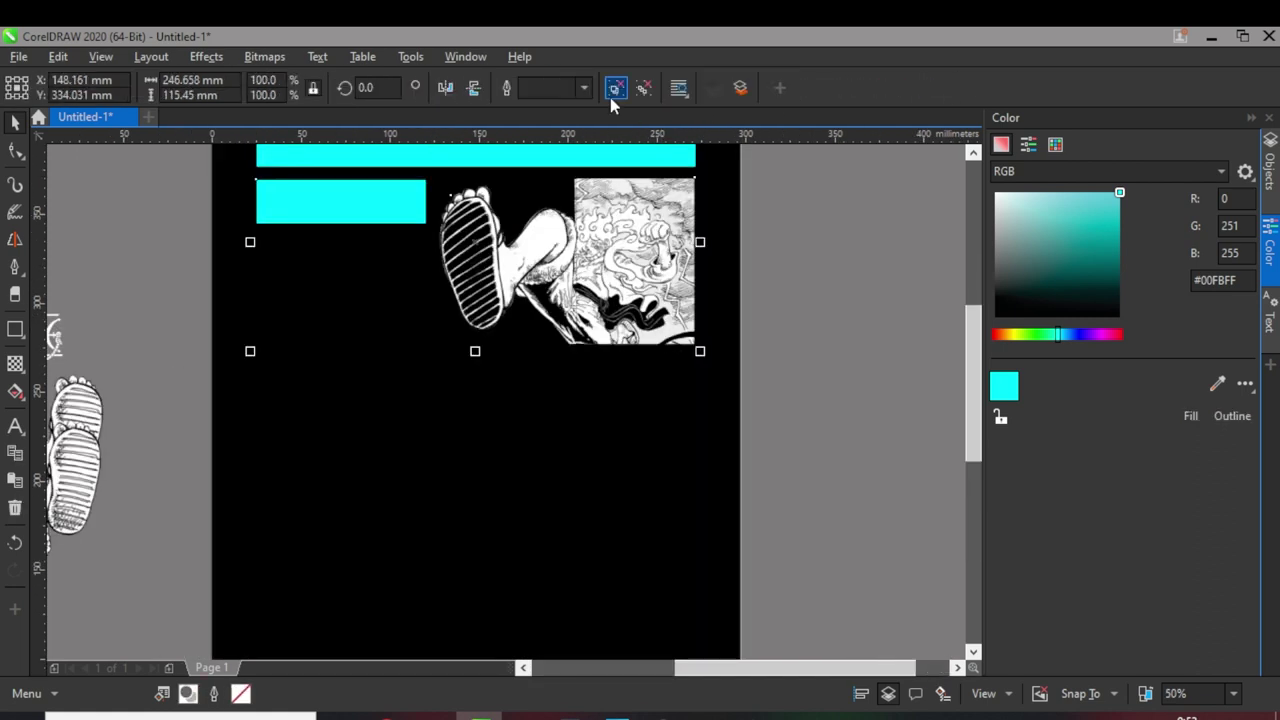
{"action": "left_click", "coordinate": [613, 90]}
{"action": "left_click", "coordinate": [706, 295]}
{"action": "scroll", "coordinate": [684, 310], "scroll_direction": "down", "scroll_amount": 1}
{"action": "scroll", "coordinate": [410, 316], "scroll_direction": "up", "scroll_amount": 1}
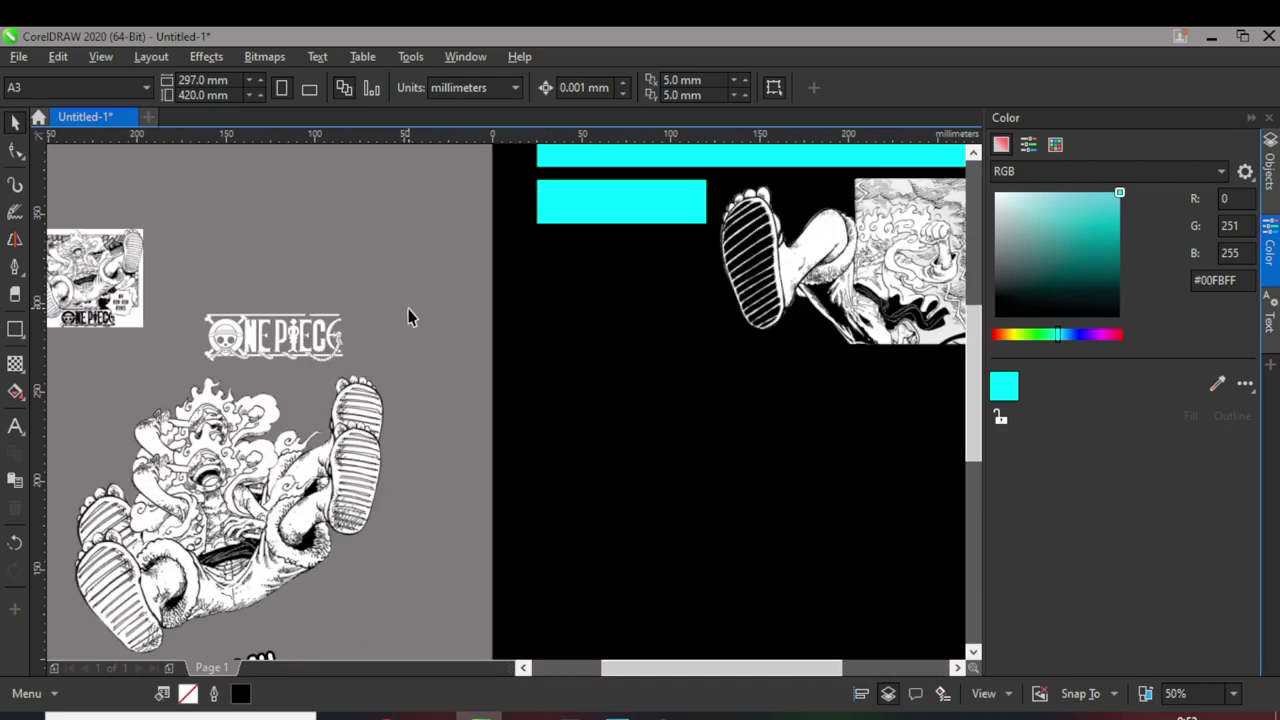
Step: Move the white ONE PIECE logo onto the page, directly beneath the cyan block
{"action": "left_click_drag", "start_coordinate": [300, 325], "coordinate": [657, 232]}
{"action": "scroll", "coordinate": [657, 232], "scroll_direction": "up", "scroll_amount": 2}
{"action": "scroll", "coordinate": [657, 232], "scroll_direction": "down", "scroll_amount": 2}
{"action": "left_click", "coordinate": [340, 271]}
{"action": "scroll", "coordinate": [480, 300], "scroll_direction": "down", "scroll_amount": 1}
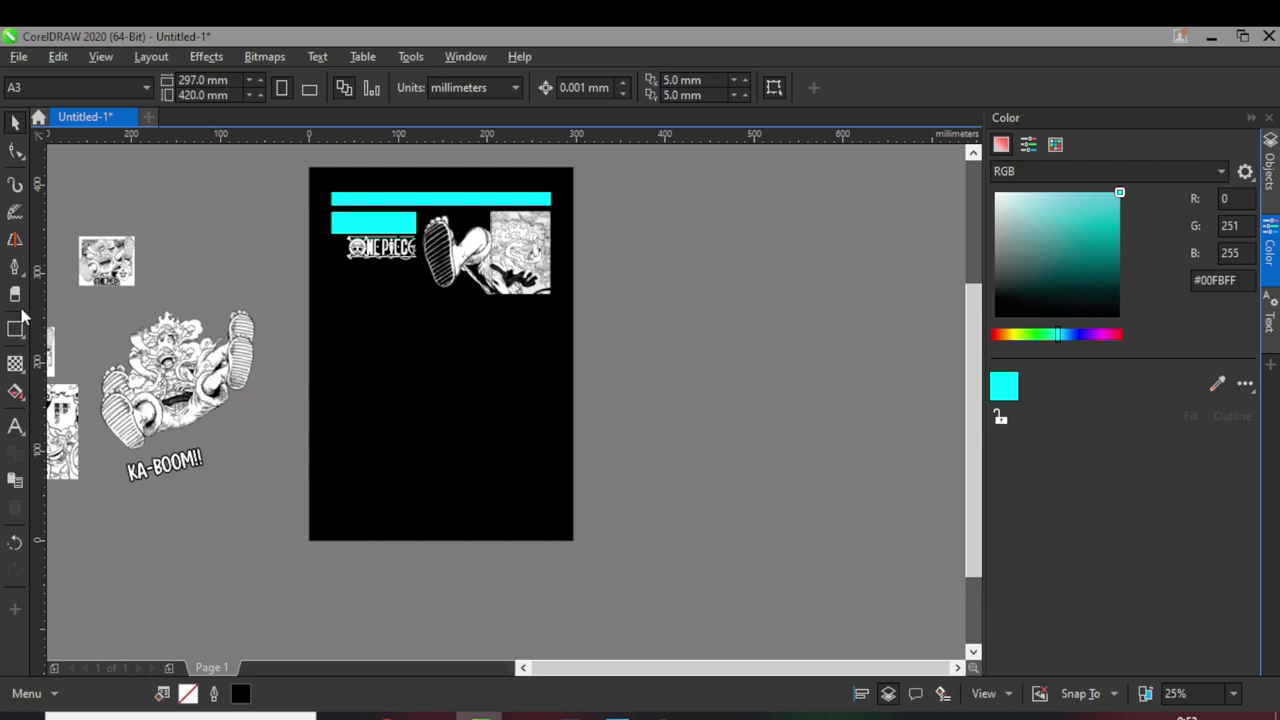
Step: Draw a rectangle of about 172 by 184 mm below the header and outline it in cyan #00FBFF
{"action": "left_click", "coordinate": [17, 326]}
{"action": "left_click_drag", "start_coordinate": [550, 294], "coordinate": [397, 463]}
{"action": "scroll", "coordinate": [397, 463], "scroll_direction": "up", "scroll_amount": 1}
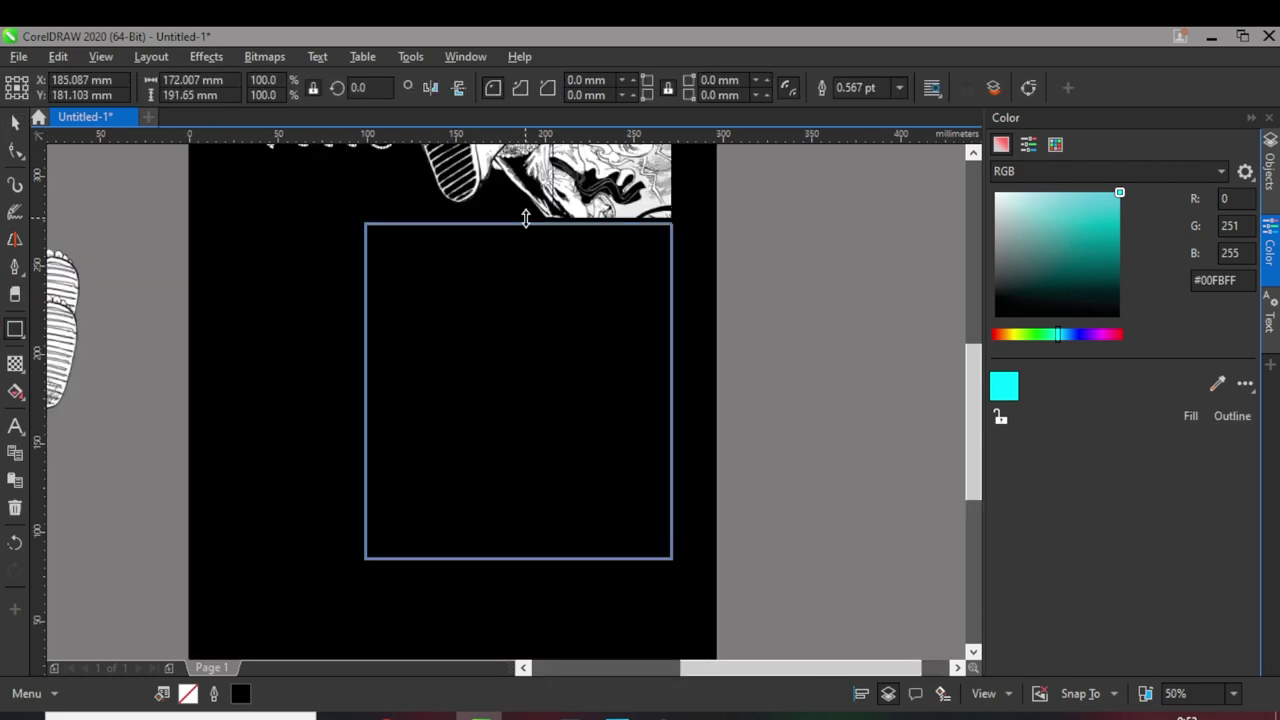
{"action": "left_click", "coordinate": [1232, 415]}
{"action": "scroll", "coordinate": [792, 340], "scroll_direction": "down", "scroll_amount": 1}
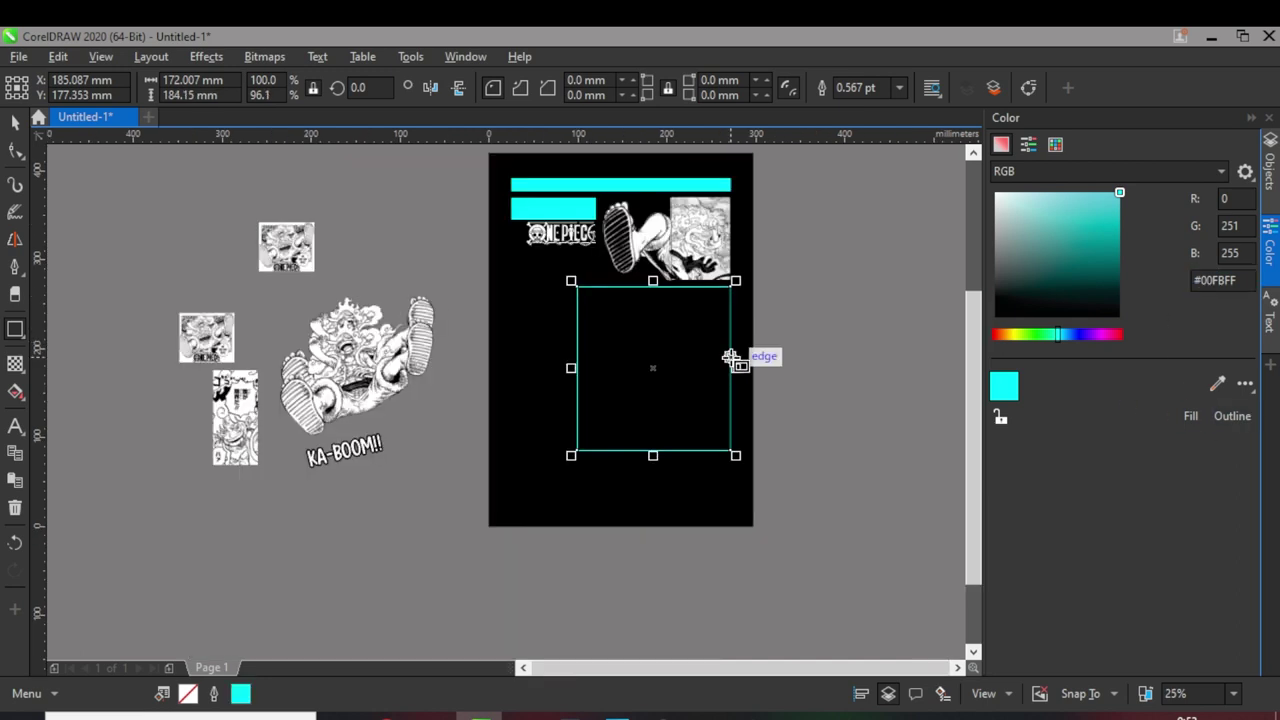
Step: Move the tall manga strip onto the page, to the left of the cyan-outlined rectangle
{"action": "left_click", "coordinate": [334, 211]}
{"action": "scroll", "coordinate": [643, 343], "scroll_direction": "up", "scroll_amount": 1}
{"action": "scroll", "coordinate": [645, 343], "scroll_direction": "down", "scroll_amount": 1}
{"action": "left_click_drag", "start_coordinate": [241, 425], "coordinate": [578, 286]}
{"action": "scroll", "coordinate": [566, 297], "scroll_direction": "up", "scroll_amount": 2}
{"action": "scroll", "coordinate": [552, 286], "scroll_direction": "down", "scroll_amount": 1}
{"action": "scroll", "coordinate": [552, 286], "scroll_direction": "up", "scroll_amount": 2}
{"action": "scroll", "coordinate": [552, 287], "scroll_direction": "up", "scroll_amount": 1}
{"action": "scroll", "coordinate": [589, 254], "scroll_direction": "up", "scroll_amount": 1}
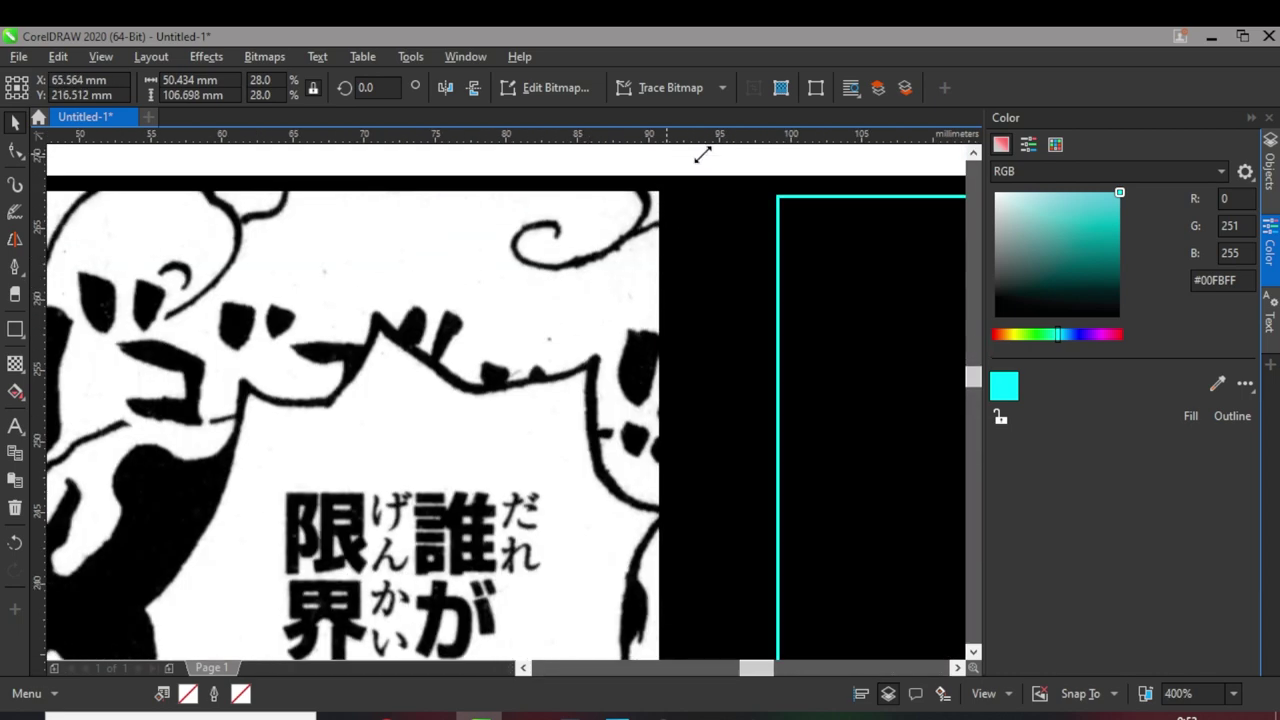
Step: Line up the manga strip's top with the outlined rectangle's top edge, leaving a narrow gap between them
{"action": "left_click_drag", "start_coordinate": [661, 200], "coordinate": [779, 207]}
{"action": "scroll", "coordinate": [689, 260], "scroll_direction": "down", "scroll_amount": 1}
{"action": "left_click_drag", "start_coordinate": [664, 280], "coordinate": [597, 325]}
{"action": "scroll", "coordinate": [520, 281], "scroll_direction": "down", "scroll_amount": 2}
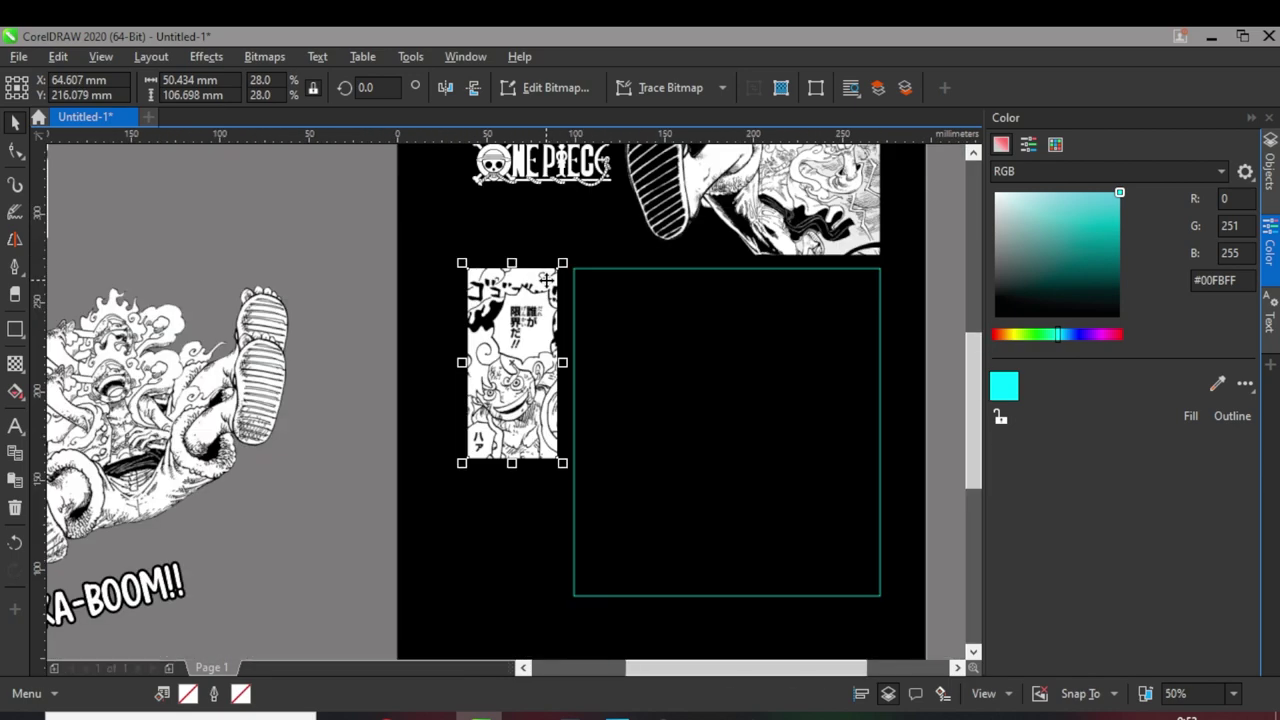
Step: Draw a rectangle across the strip's full width at its lower end, about 50 by 64 mm
{"action": "left_click", "coordinate": [347, 323]}
{"action": "scroll", "coordinate": [516, 390], "scroll_direction": "down", "scroll_amount": 1}
{"action": "scroll", "coordinate": [512, 400], "scroll_direction": "up", "scroll_amount": 2}
{"action": "left_click", "coordinate": [15, 328]}
{"action": "mouse_move", "coordinate": [428, 304]}
{"action": "left_mouse_down"}
{"action": "mouse_move", "coordinate": [480, 358]}
{"action": "mouse_move", "coordinate": [630, 460]}
{"action": "left_mouse_up"}
{"action": "scroll", "coordinate": [476, 370], "scroll_direction": "down", "scroll_amount": 1}
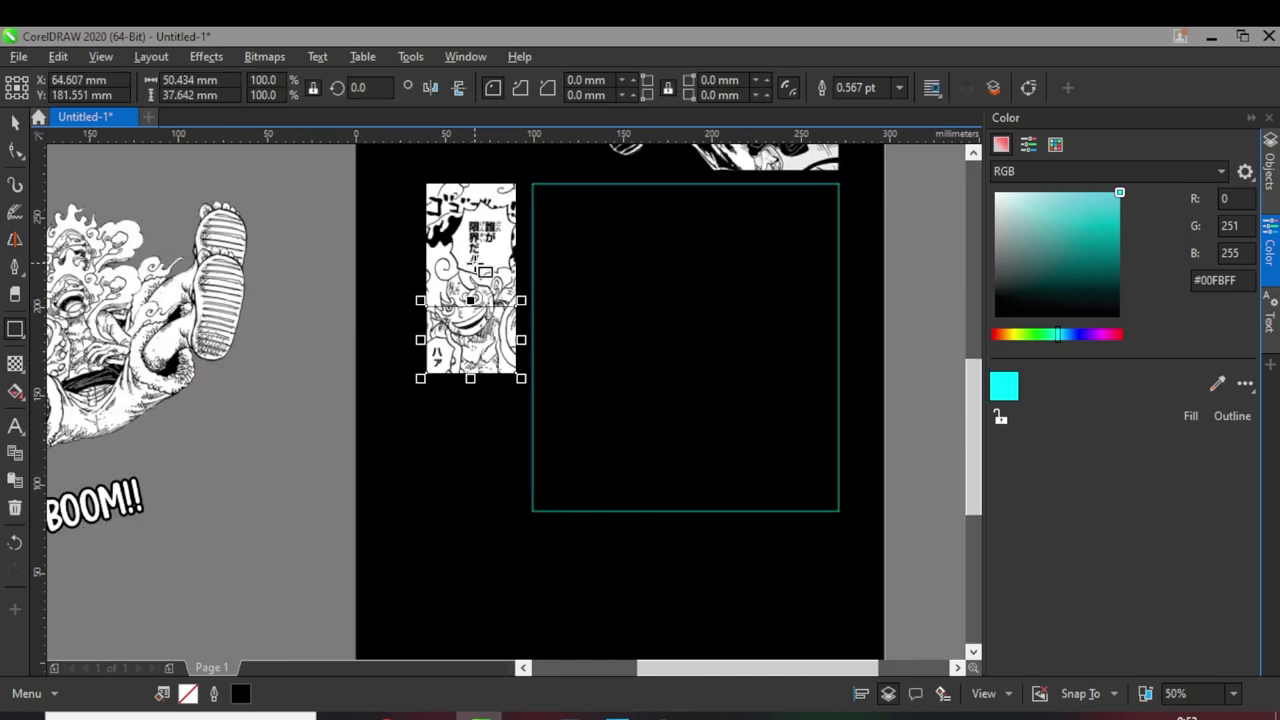
{"action": "scroll", "coordinate": [475, 265], "scroll_direction": "up", "scroll_amount": 1}
{"action": "left_click_drag", "start_coordinate": [468, 345], "coordinate": [468, 252]}
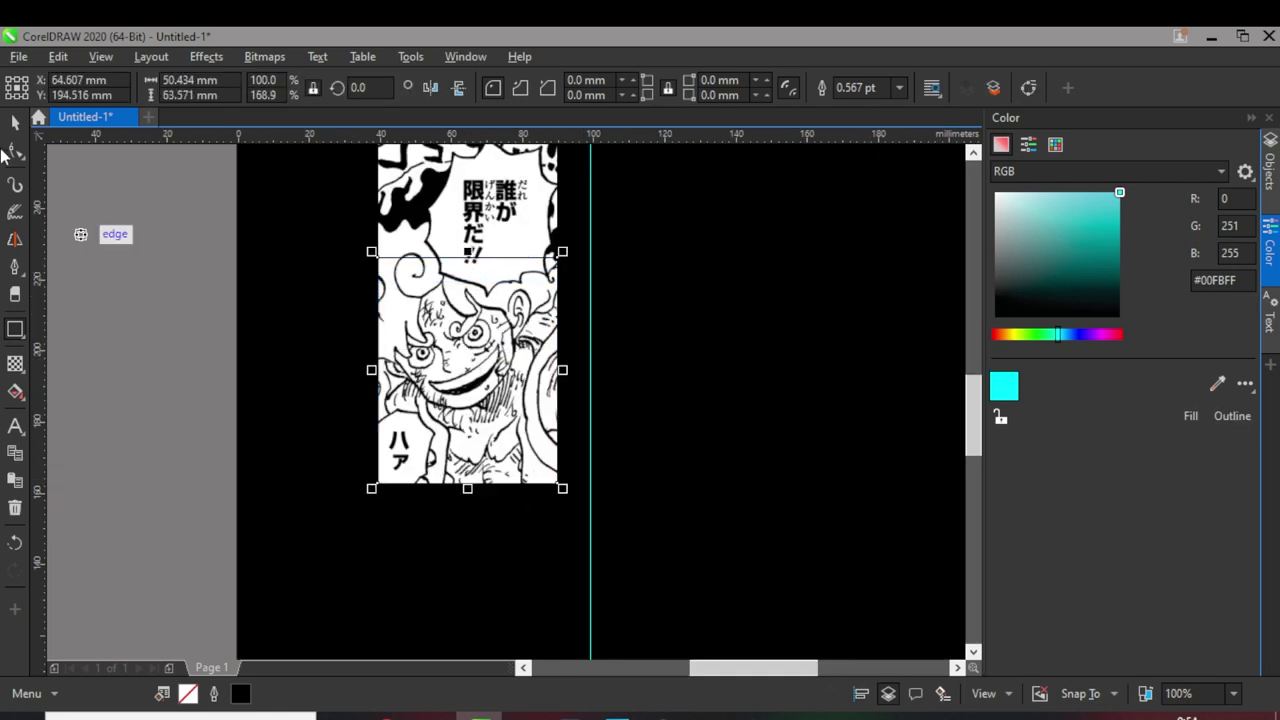
Step: Move the small rectangle just below the manga strip and fill it with white #FFFFFF
{"action": "left_click", "coordinate": [15, 121]}
{"action": "scroll", "coordinate": [360, 219], "scroll_direction": "down", "scroll_amount": 1}
{"action": "left_click_drag", "start_coordinate": [420, 298], "coordinate": [420, 424]}
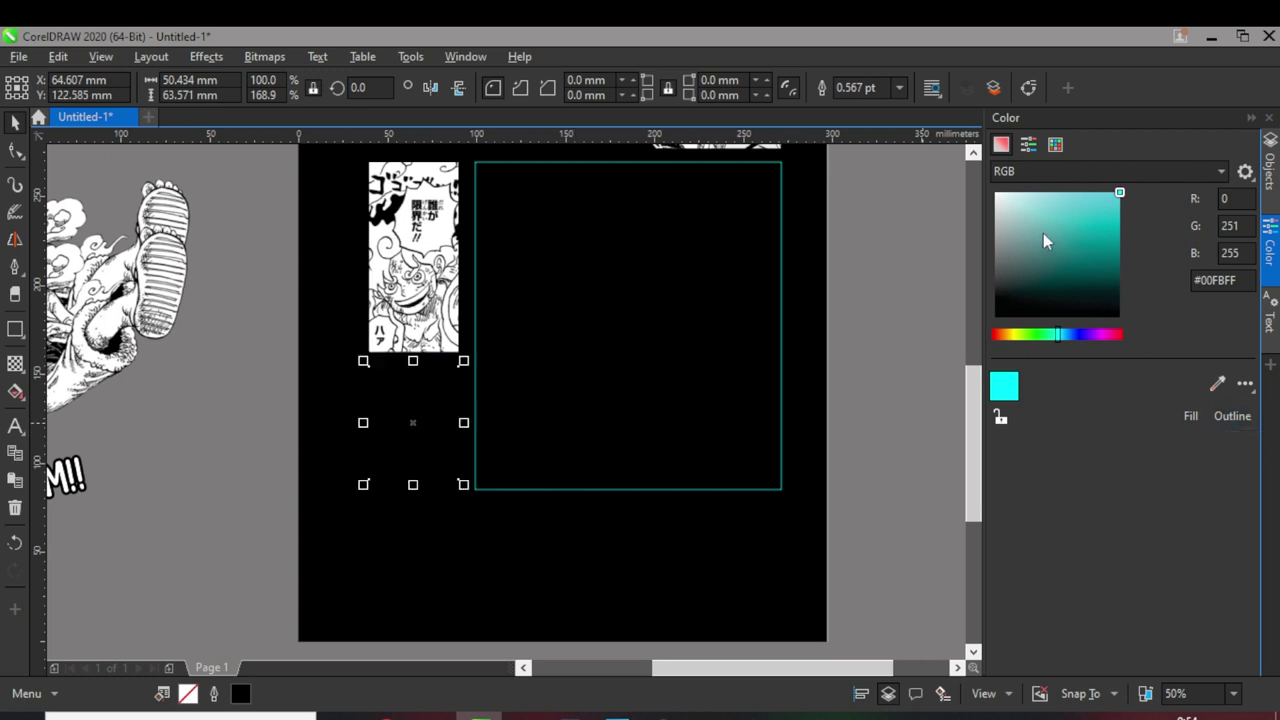
{"action": "left_click", "coordinate": [1190, 415]}
{"action": "scroll", "coordinate": [422, 385], "scroll_direction": "up", "scroll_amount": 1}
{"action": "scroll", "coordinate": [600, 440], "scroll_direction": "down", "scroll_amount": 1}
Step: Reduce the cyan-outlined rectangle's height from below to about 179 mm
{"action": "left_click", "coordinate": [626, 460]}
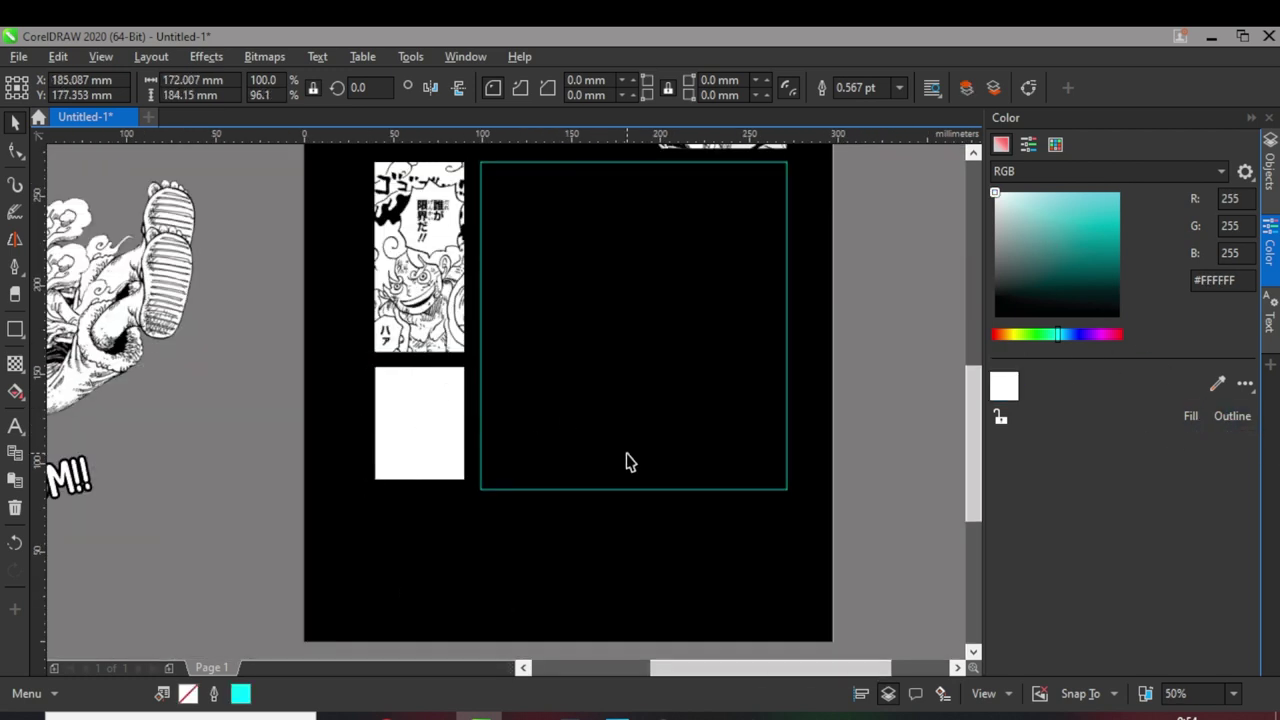
{"action": "scroll", "coordinate": [569, 489], "scroll_direction": "up", "scroll_amount": 1}
{"action": "left_click_drag", "start_coordinate": [692, 497], "coordinate": [726, 463]}
{"action": "scroll", "coordinate": [692, 488], "scroll_direction": "up", "scroll_amount": 1}
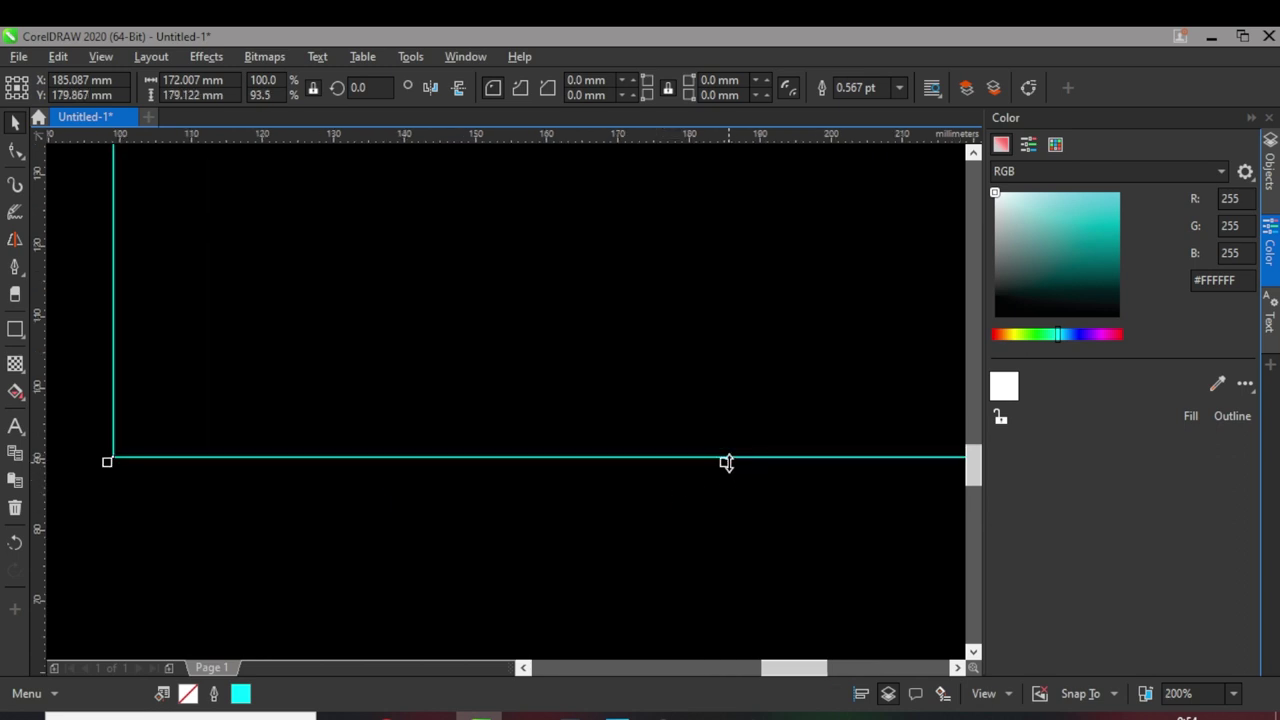
Step: Shift the outlined rectangle so its bottom edge lines up with the white box's bottom edge
{"action": "scroll", "coordinate": [726, 463], "scroll_direction": "down", "scroll_amount": 1}
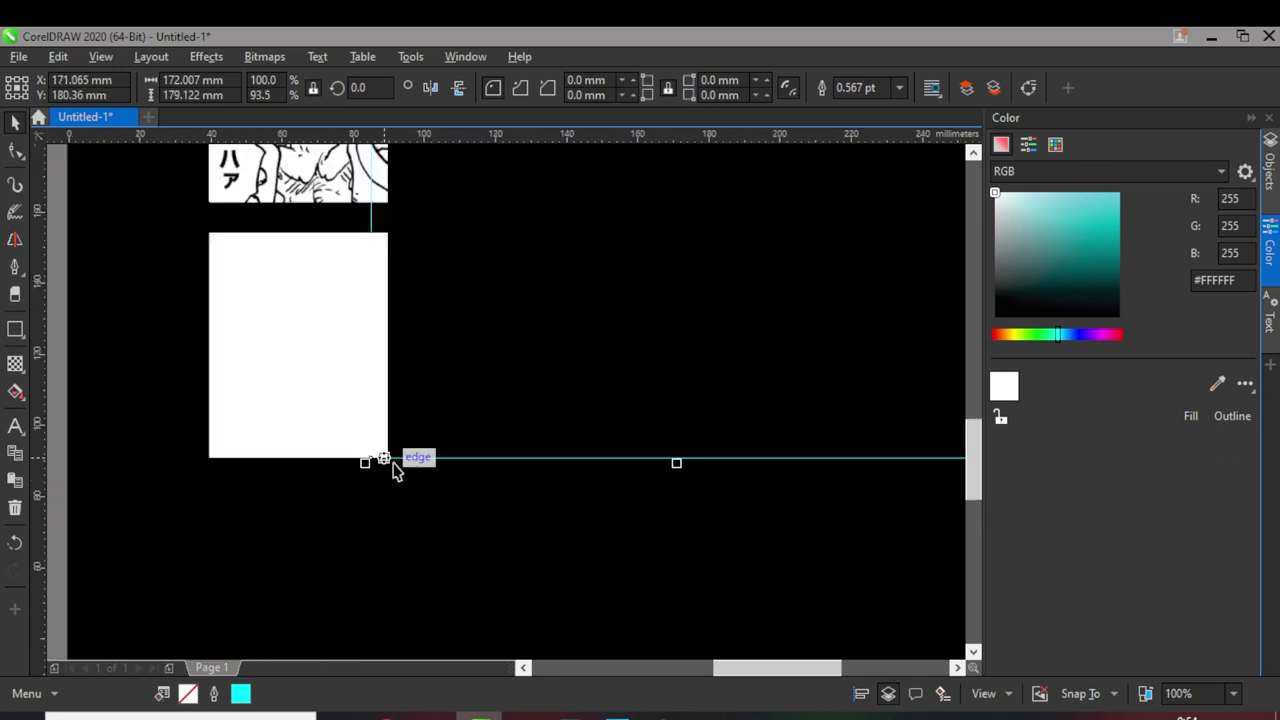
{"action": "scroll", "coordinate": [394, 466], "scroll_direction": "down", "scroll_amount": 2}
{"action": "scroll", "coordinate": [486, 283], "scroll_direction": "up", "scroll_amount": 2}
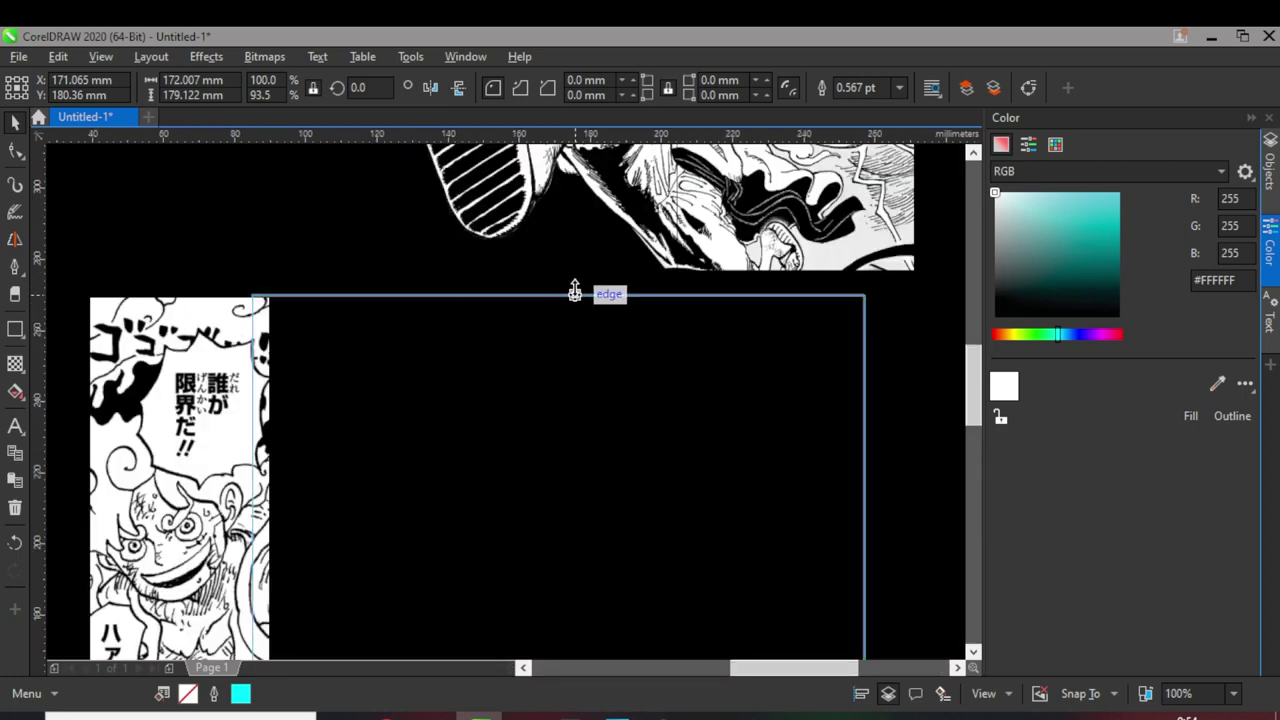
{"action": "scroll", "coordinate": [479, 290], "scroll_direction": "up", "scroll_amount": 1}
{"action": "scroll", "coordinate": [670, 314], "scroll_direction": "down", "scroll_amount": 2}
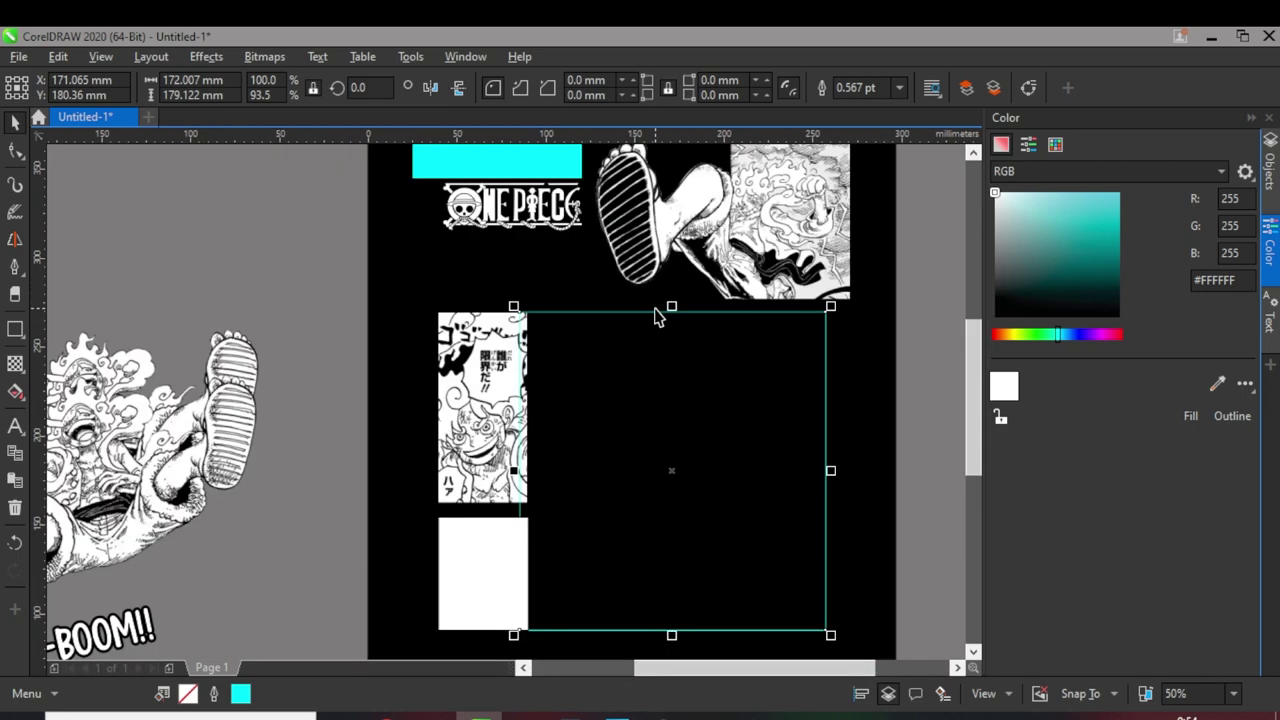
Step: Move the outlined rectangle back right to line up with the header panel's right edge, clear of the strip
{"action": "left_click_drag", "start_coordinate": [729, 489], "coordinate": [685, 446]}
{"action": "scroll", "coordinate": [686, 446], "scroll_direction": "down", "scroll_amount": 1}
{"action": "left_click", "coordinate": [684, 432]}
{"action": "scroll", "coordinate": [676, 430], "scroll_direction": "up", "scroll_amount": 1}
{"action": "left_click_drag", "start_coordinate": [195, 248], "coordinate": [470, 645]}
{"action": "key", "text": "Escape"}
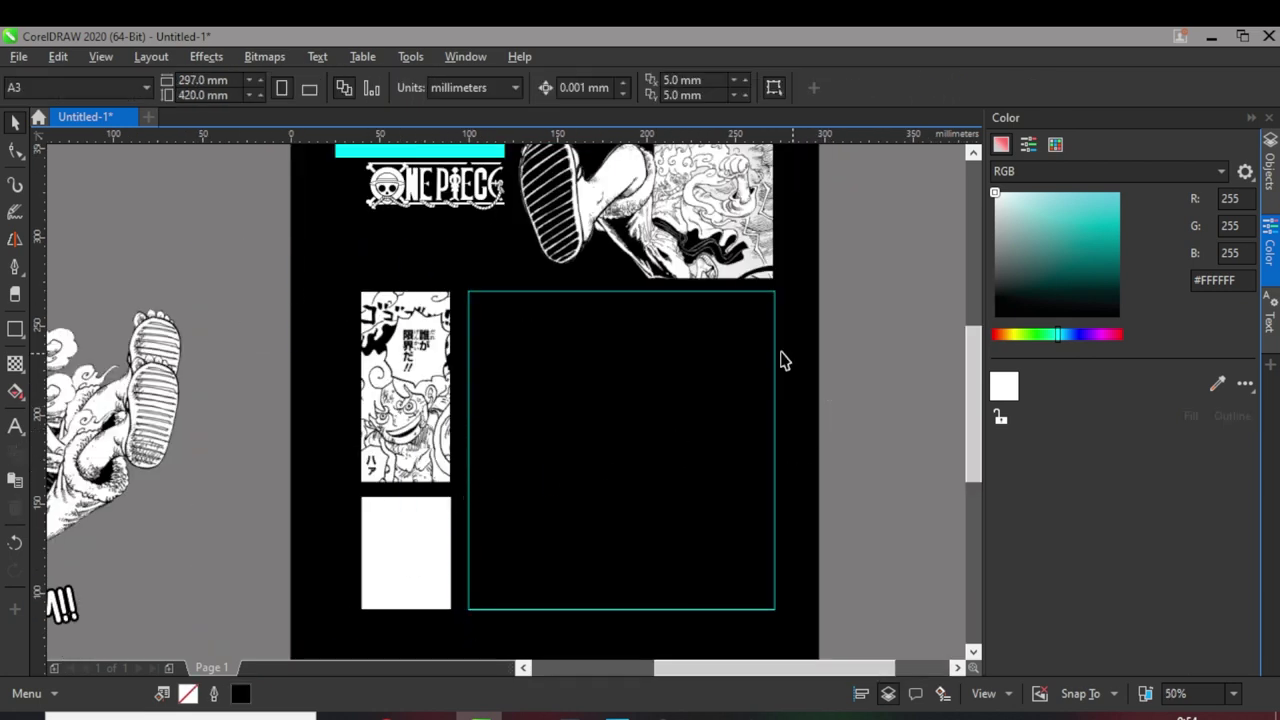
Step: Add vertical guidelines at the cyan bar's left end, X 24.832 mm, and at its right end
{"action": "scroll", "coordinate": [756, 347], "scroll_direction": "down", "scroll_amount": 1}
{"action": "left_click", "coordinate": [542, 371]}
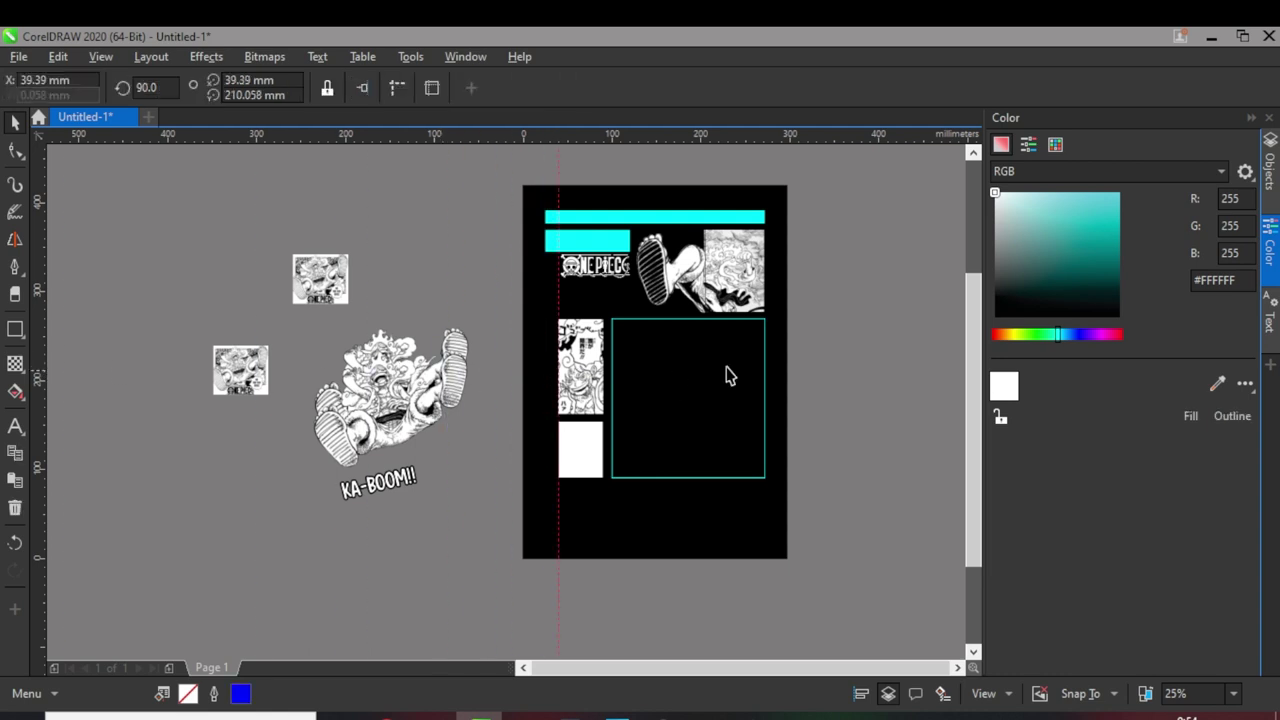
{"action": "scroll", "coordinate": [589, 288], "scroll_direction": "up", "scroll_amount": 1}
{"action": "left_click_drag", "start_coordinate": [529, 202], "coordinate": [501, 166]}
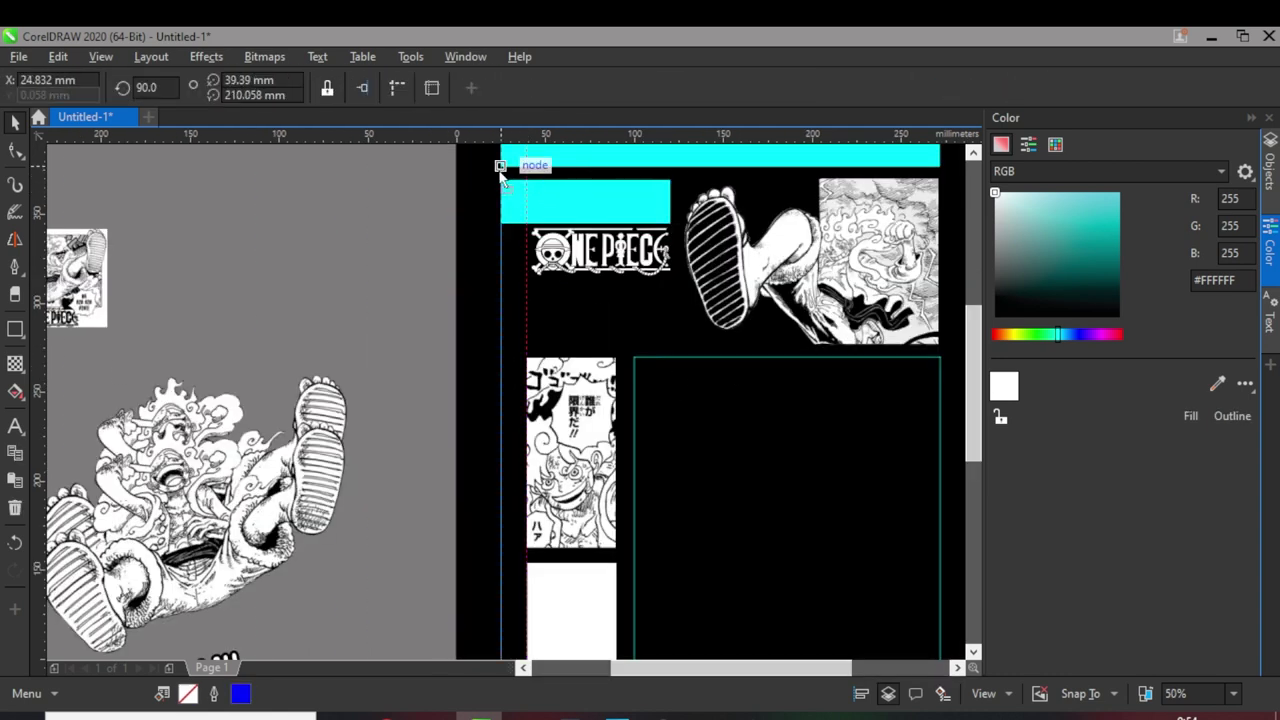
{"action": "scroll", "coordinate": [476, 297], "scroll_direction": "down", "scroll_amount": 1}
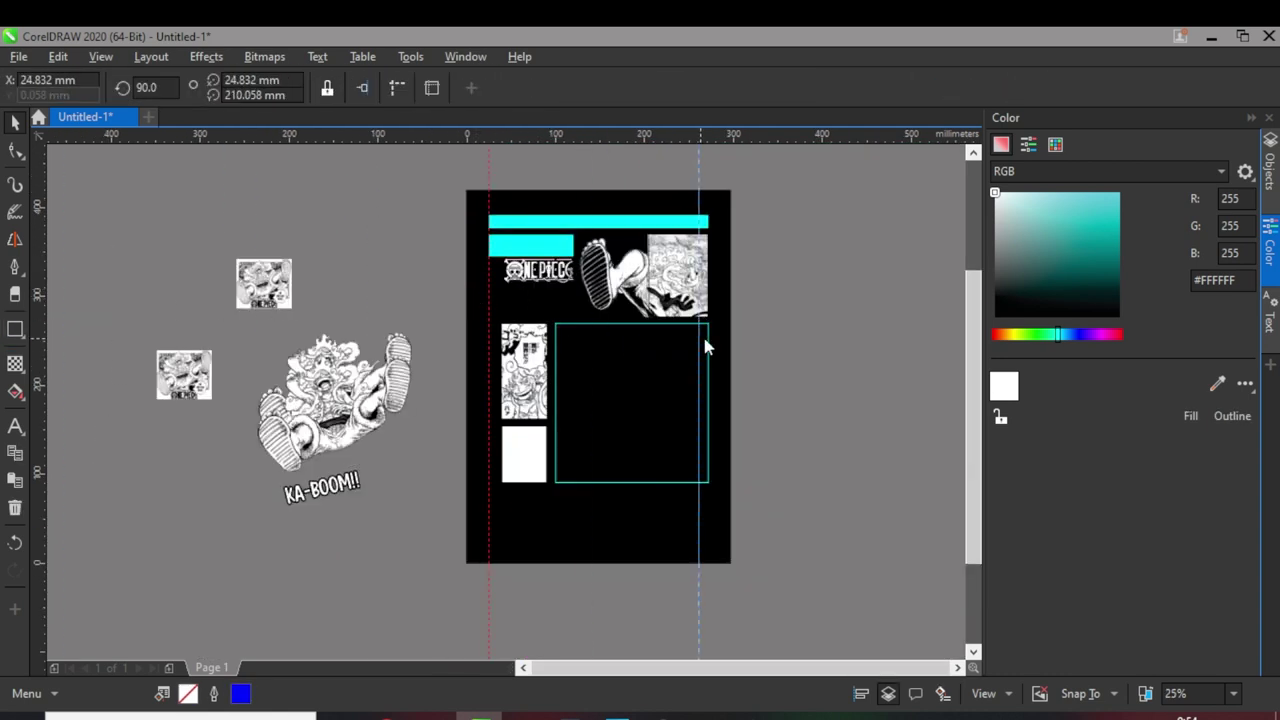
{"action": "key", "text": "Escape"}
Step: Move the manga strip, white box and outlined rectangle left until the strip and box meet the left guideline
{"action": "left_click_drag", "start_coordinate": [760, 509], "coordinate": [484, 318]}
{"action": "scroll", "coordinate": [515, 316], "scroll_direction": "up", "scroll_amount": 1}
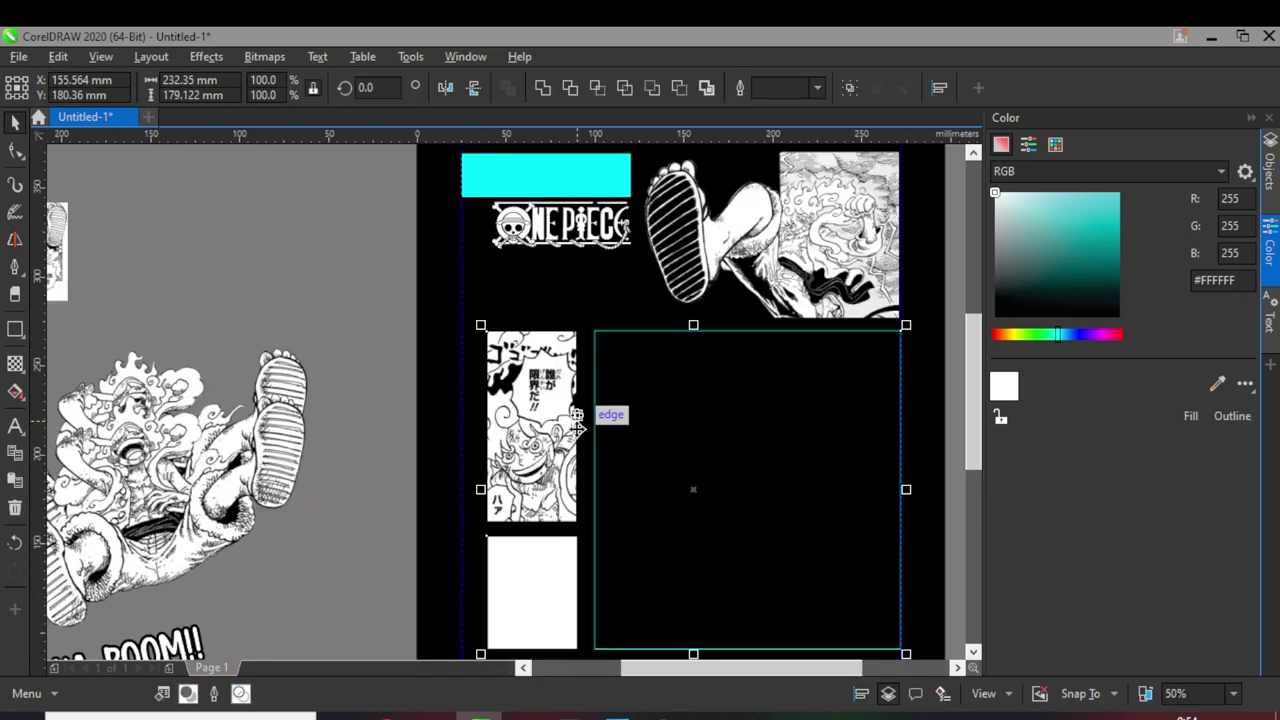
{"action": "left_click_drag", "start_coordinate": [676, 490], "coordinate": [664, 490]}
{"action": "scroll", "coordinate": [540, 400], "scroll_direction": "down", "scroll_amount": 1}
{"action": "scroll", "coordinate": [605, 440], "scroll_direction": "up", "scroll_amount": 1}
{"action": "scroll", "coordinate": [434, 298], "scroll_direction": "up", "scroll_amount": 2}
{"action": "left_click_drag", "start_coordinate": [594, 283], "coordinate": [550, 283]}
{"action": "scroll", "coordinate": [405, 350], "scroll_direction": "down", "scroll_amount": 1}
{"action": "scroll", "coordinate": [460, 316], "scroll_direction": "up", "scroll_amount": 2}
{"action": "left_click_drag", "start_coordinate": [434, 323], "coordinate": [411, 323]}
{"action": "scroll", "coordinate": [380, 318], "scroll_direction": "down", "scroll_amount": 3}
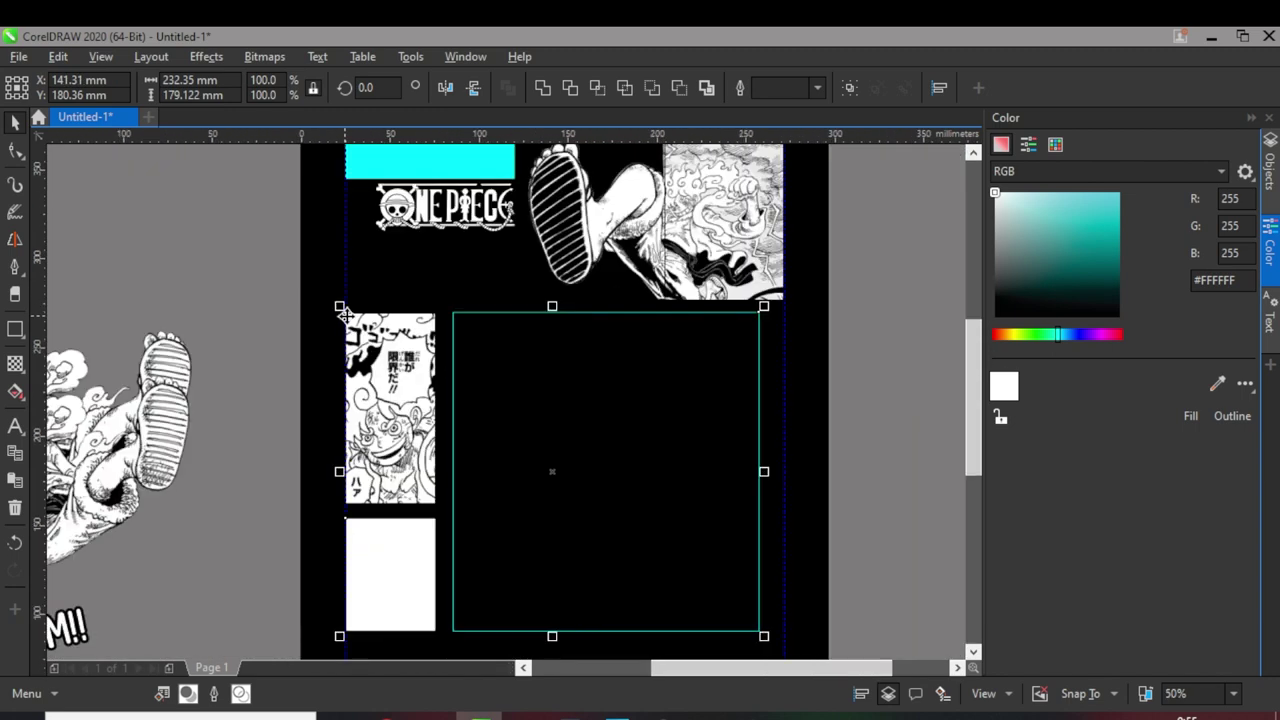
Step: Stretch the outlined rectangle's right side outward until it meets the right guideline
{"action": "scroll", "coordinate": [688, 395], "scroll_direction": "down", "scroll_amount": 1}
{"action": "left_click", "coordinate": [680, 396]}
{"action": "left_click", "coordinate": [545, 397]}
{"action": "scroll", "coordinate": [634, 392], "scroll_direction": "up", "scroll_amount": 1}
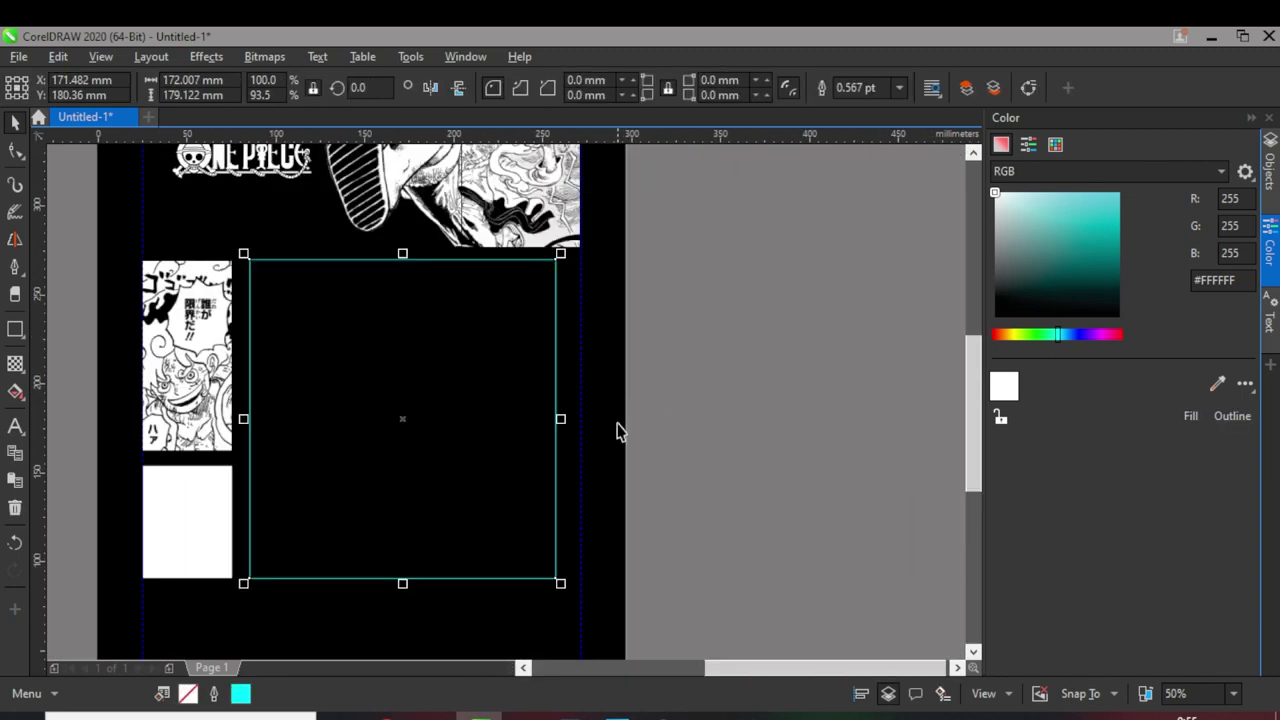
{"action": "scroll", "coordinate": [619, 425], "scroll_direction": "up", "scroll_amount": 2}
{"action": "left_click_drag", "start_coordinate": [378, 406], "coordinate": [474, 406]}
{"action": "scroll", "coordinate": [630, 418], "scroll_direction": "down", "scroll_amount": 3}
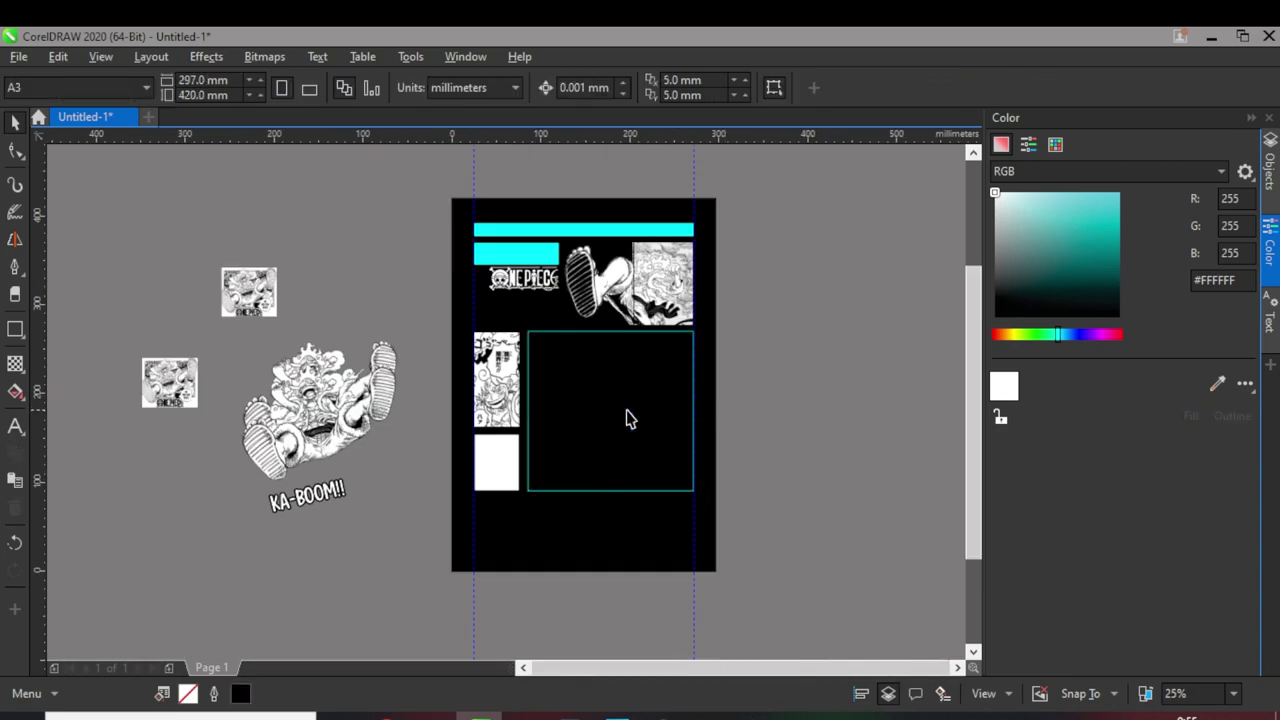
Step: Move the cyan bar, cyan block and One Piece logo up together by about 15.5 mm
{"action": "scroll", "coordinate": [597, 360], "scroll_direction": "up", "scroll_amount": 1}
{"action": "scroll", "coordinate": [590, 365], "scroll_direction": "down", "scroll_amount": 1}
{"action": "scroll", "coordinate": [590, 370], "scroll_direction": "up", "scroll_amount": 3}
{"action": "scroll", "coordinate": [617, 378], "scroll_direction": "down", "scroll_amount": 2}
{"action": "scroll", "coordinate": [443, 351], "scroll_direction": "down", "scroll_amount": 1}
{"action": "scroll", "coordinate": [443, 345], "scroll_direction": "up", "scroll_amount": 1}
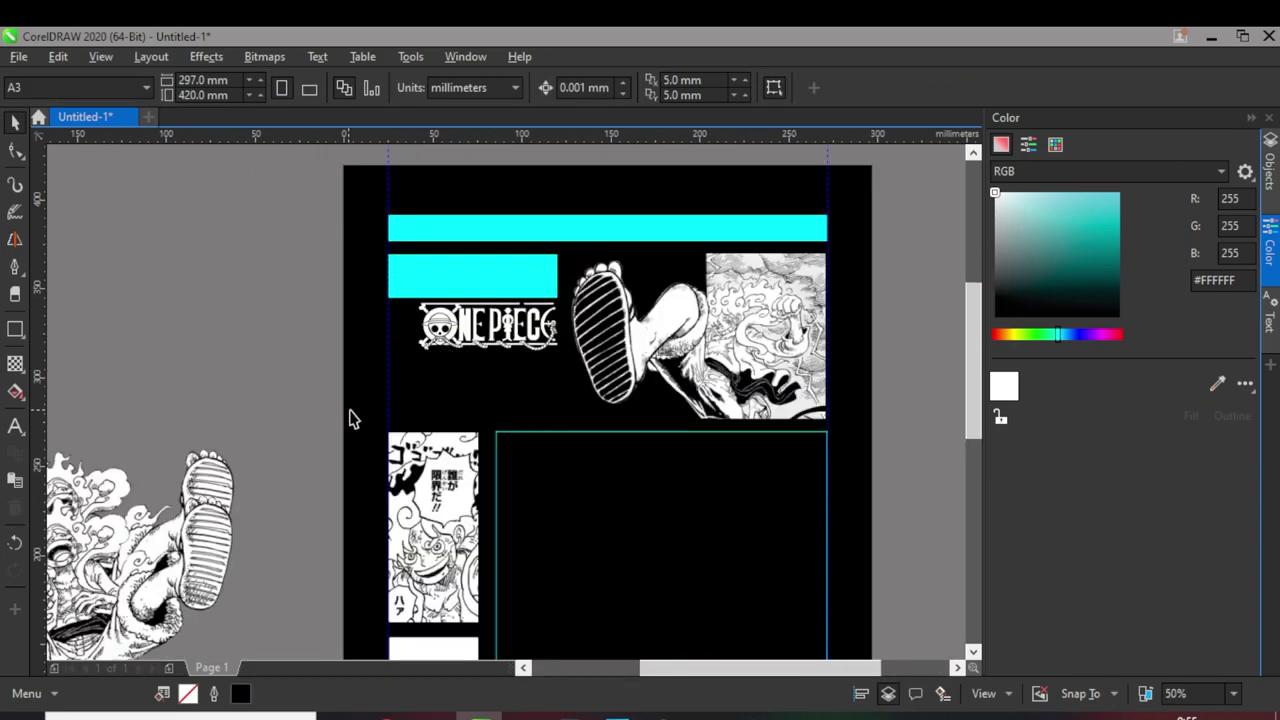
{"action": "left_click_drag", "start_coordinate": [560, 333], "coordinate": [848, 378]}
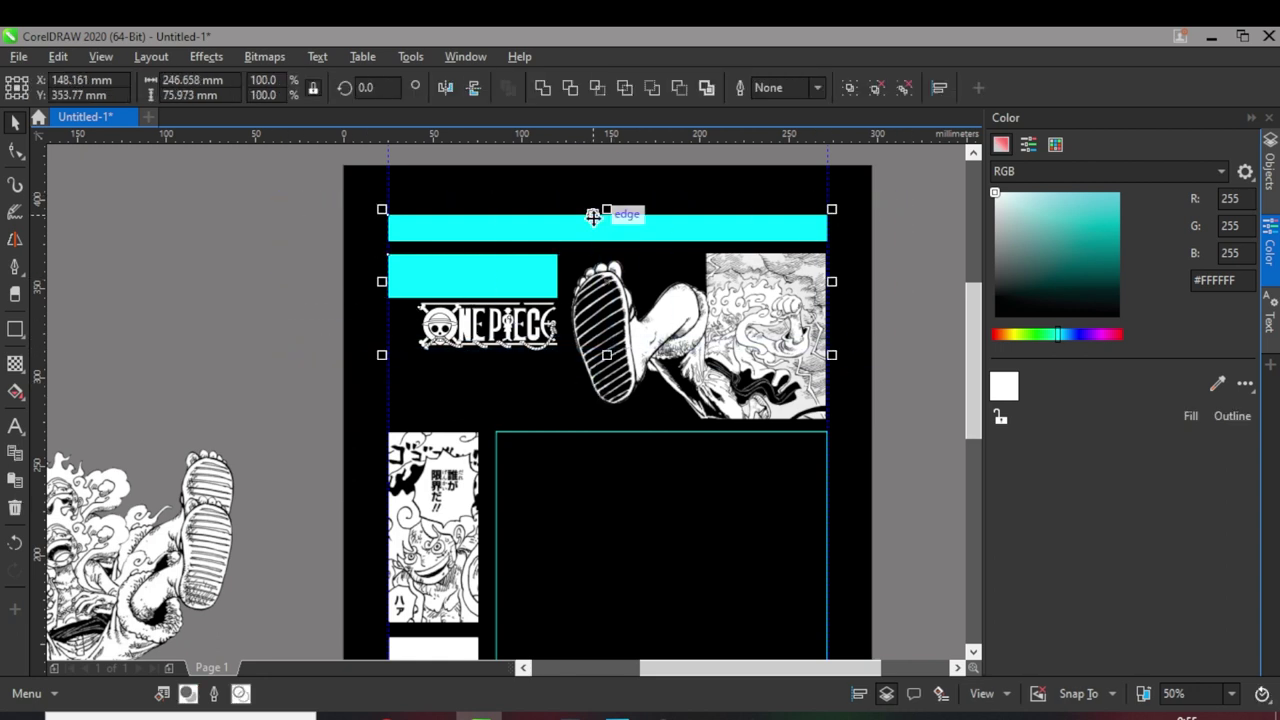
{"action": "left_click_drag", "start_coordinate": [606, 283], "coordinate": [603, 260]}
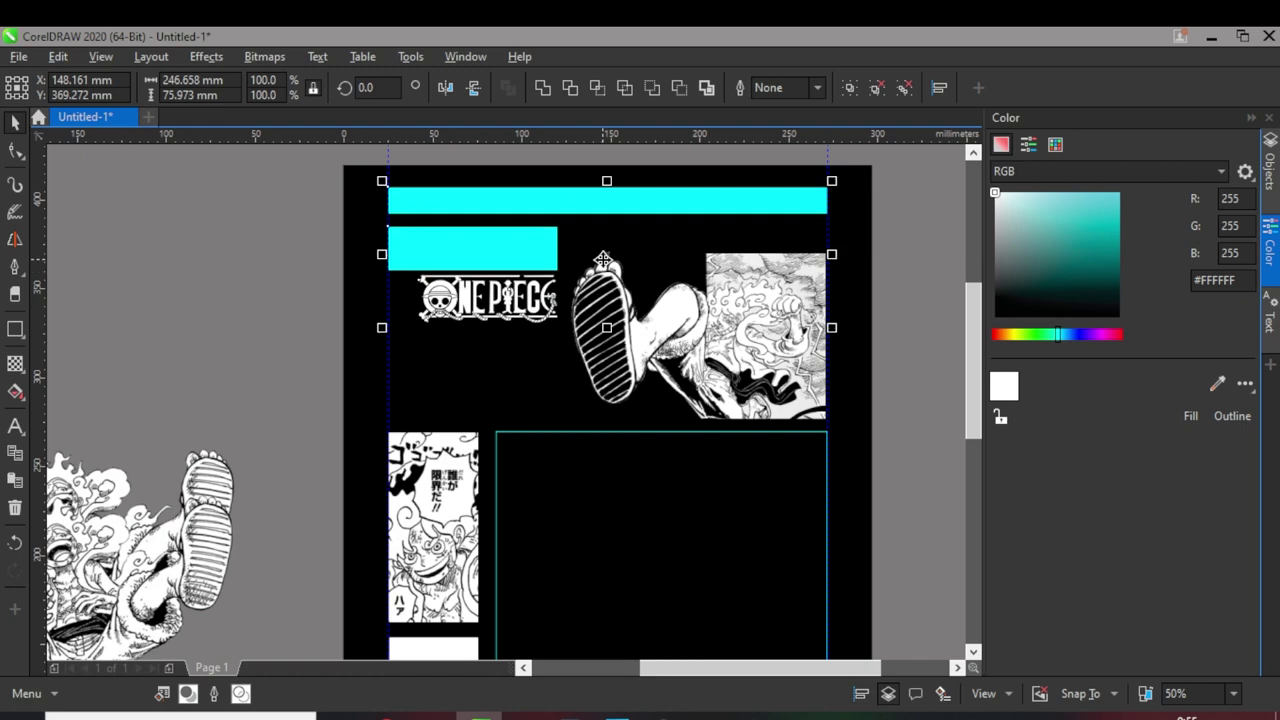
{"action": "scroll", "coordinate": [603, 260], "scroll_direction": "down", "scroll_amount": 2}
{"action": "scroll", "coordinate": [690, 270], "scroll_direction": "up", "scroll_amount": 4}
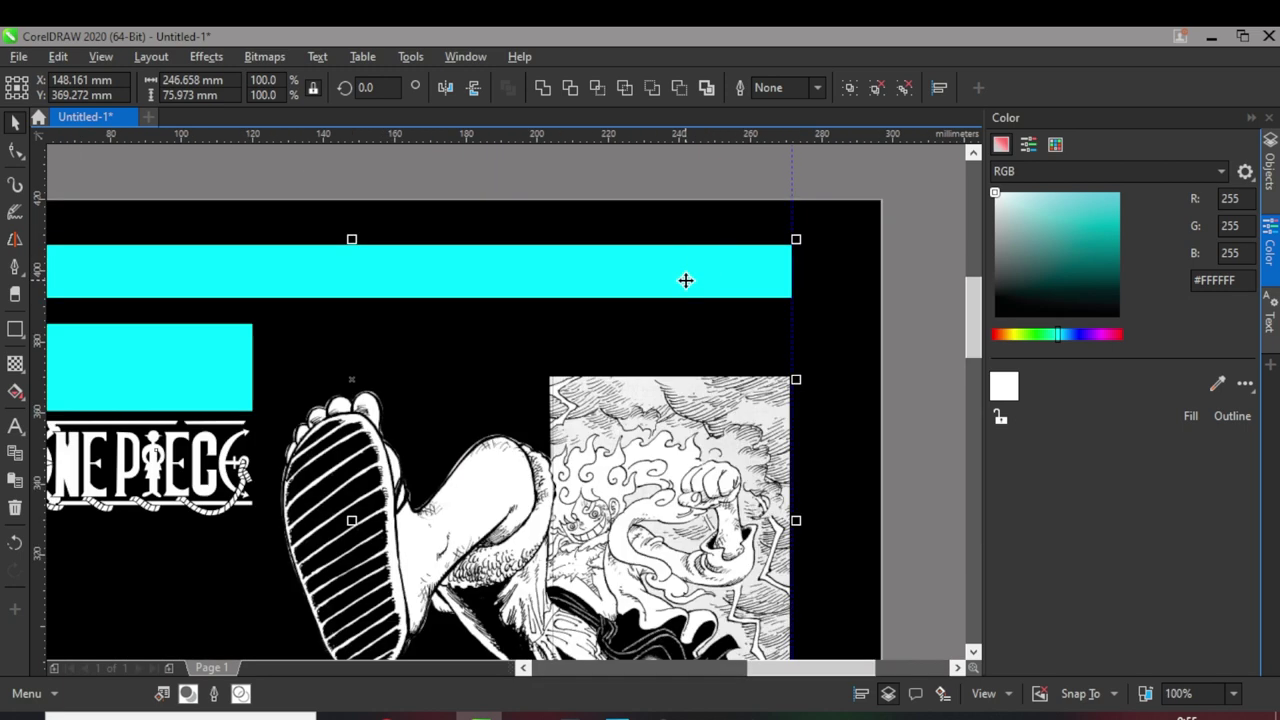
{"action": "scroll", "coordinate": [846, 300], "scroll_direction": "down", "scroll_amount": 2}
{"action": "left_click", "coordinate": [846, 300]}
{"action": "scroll", "coordinate": [846, 300], "scroll_direction": "down", "scroll_amount": 2}
{"action": "scroll", "coordinate": [450, 343], "scroll_direction": "up", "scroll_amount": 2}
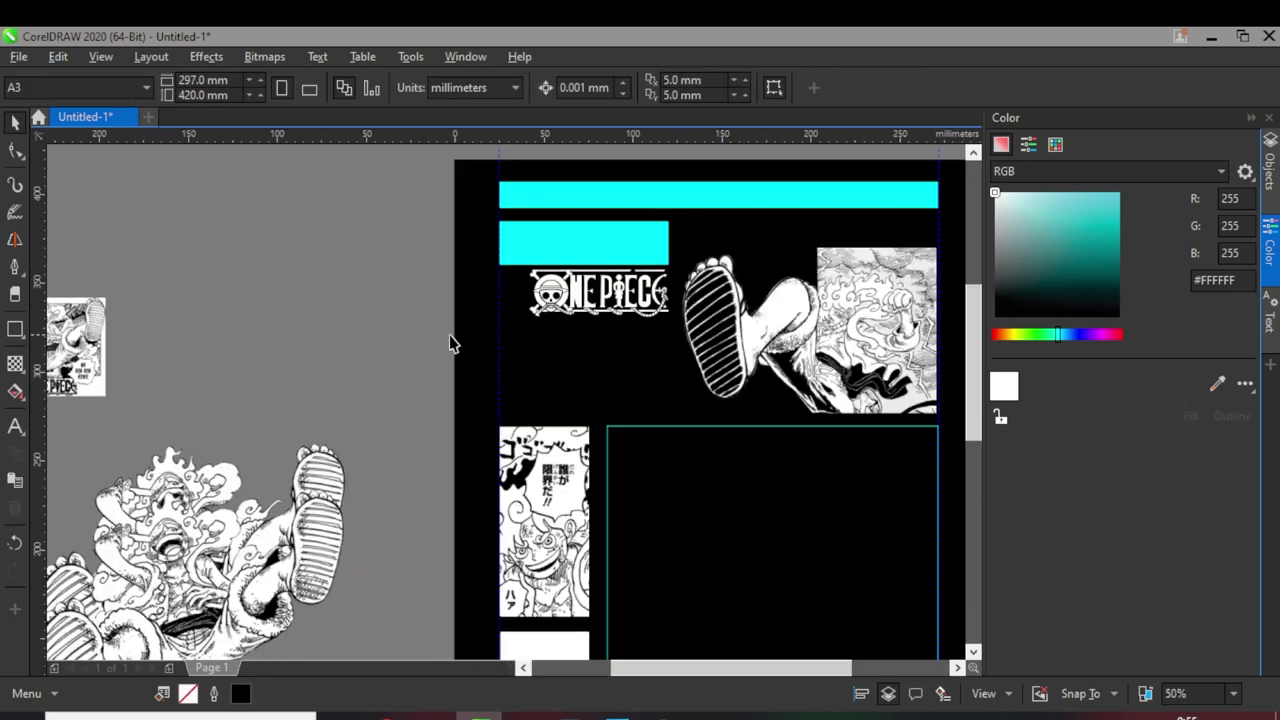
Step: Add the text LUFFY below the logo in 24 pt Bebas Neue with a white fill
{"action": "left_click", "coordinate": [16, 427]}
{"action": "left_click", "coordinate": [544, 342]}
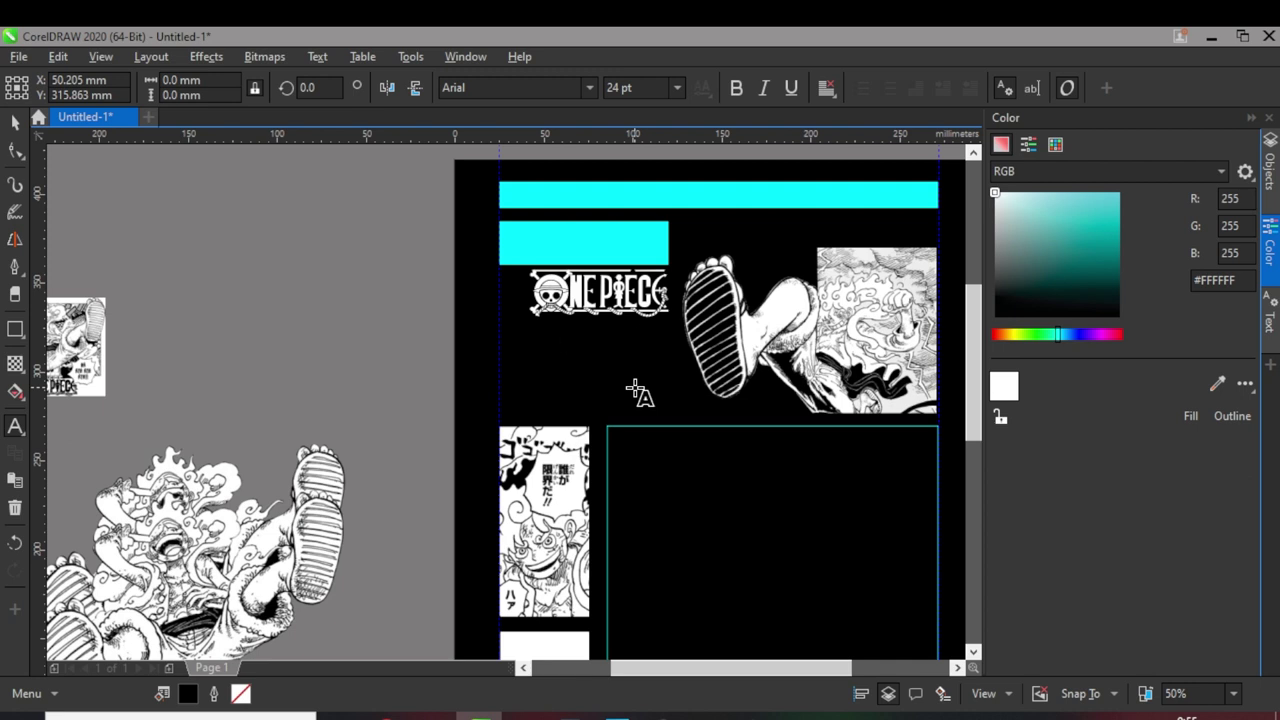
{"action": "left_click", "coordinate": [533, 85]}
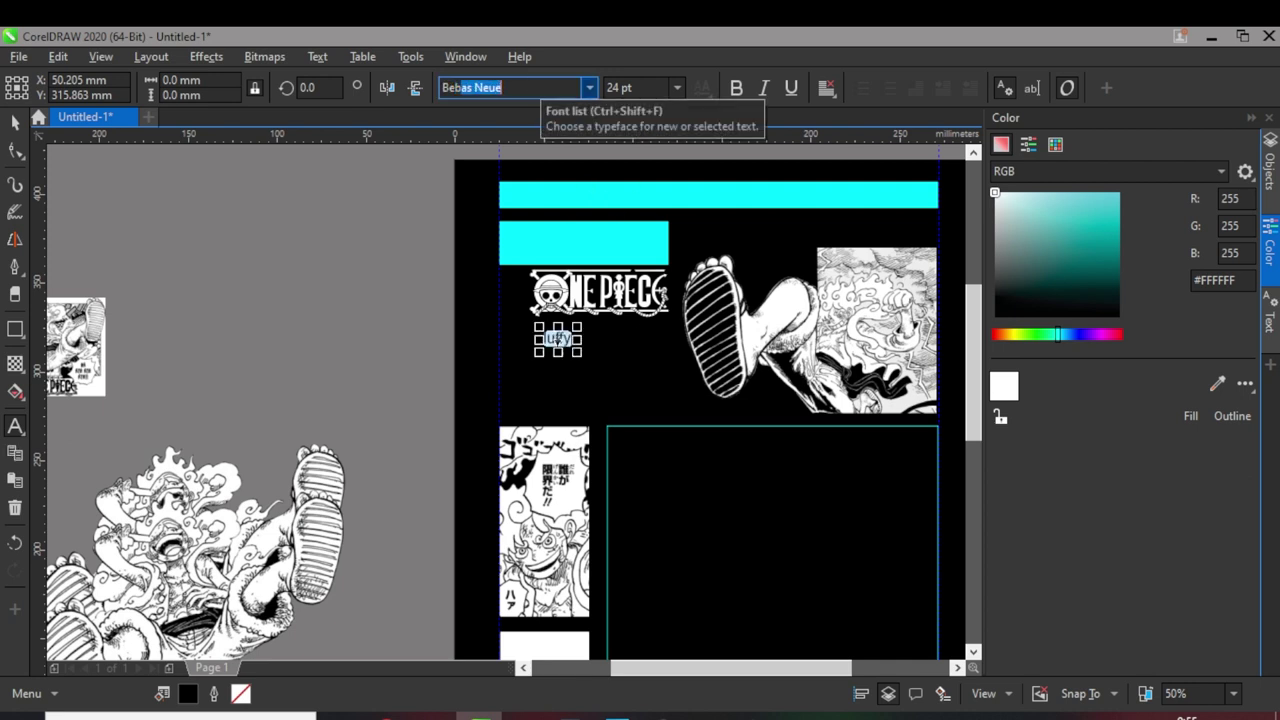
{"action": "key", "text": "Return"}
{"action": "left_click", "coordinate": [12, 122]}
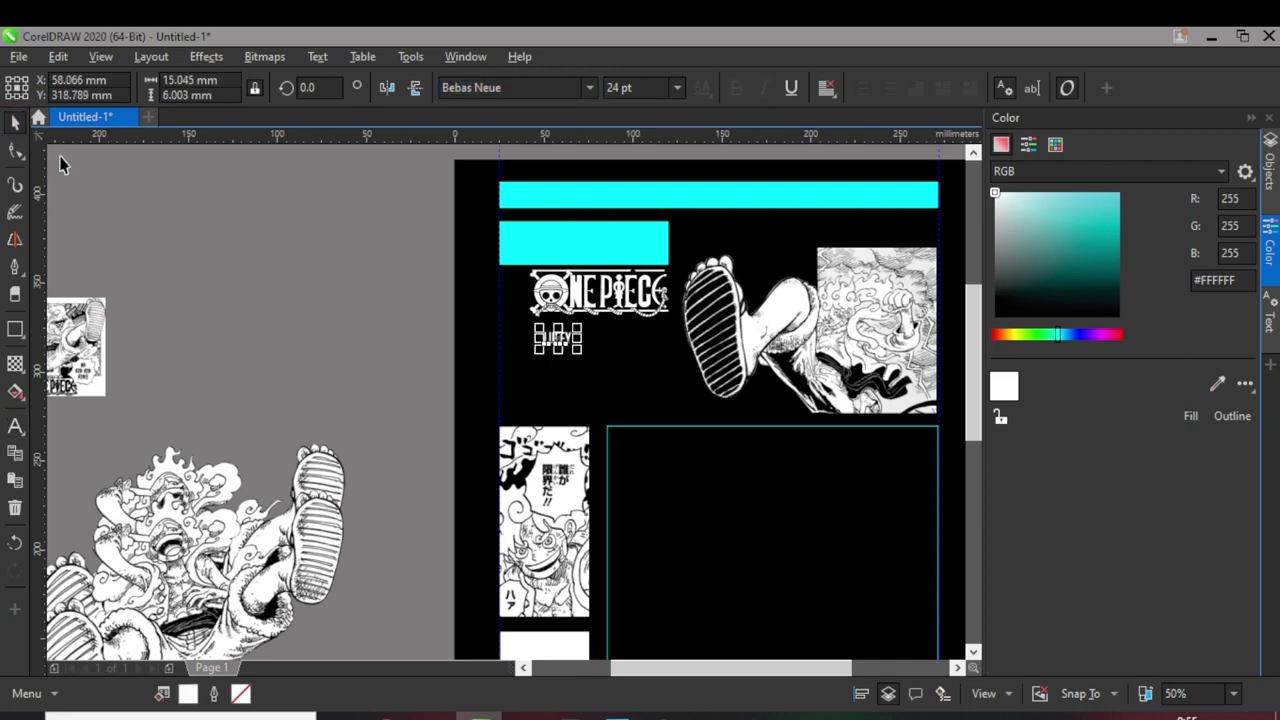
Step: Enlarge the LUFFY text to about 57.5 pt and place a copy below it reading GEAR 5
{"action": "scroll", "coordinate": [590, 343], "scroll_direction": "up", "scroll_amount": 1}
{"action": "left_click_drag", "start_coordinate": [580, 355], "coordinate": [547, 375]}
{"action": "scroll", "coordinate": [536, 327], "scroll_direction": "down", "scroll_amount": 1}
{"action": "right_click", "coordinate": [547, 375]}
{"action": "double_click", "coordinate": [548, 375]}
{"action": "type", "text": "GEAR 5"}
{"action": "key", "text": "ctrl+space"}
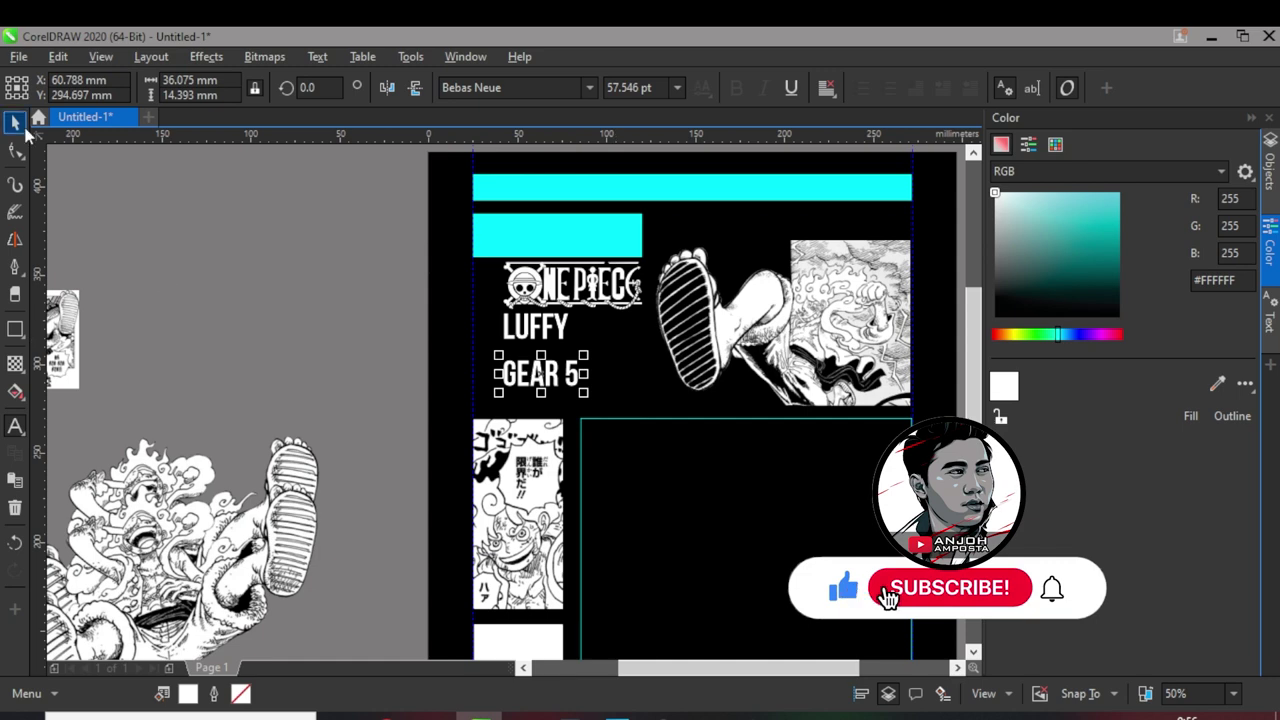
Step: Enlarge the GEAR 5 title to about 120.6 pt, keeping it left-aligned under LUFFY
{"action": "left_click_drag", "start_coordinate": [588, 352], "coordinate": [660, 331]}
{"action": "scroll", "coordinate": [560, 325], "scroll_direction": "up", "scroll_amount": 2}
{"action": "scroll", "coordinate": [518, 304], "scroll_direction": "down", "scroll_amount": 1}
{"action": "left_click", "coordinate": [552, 378]}
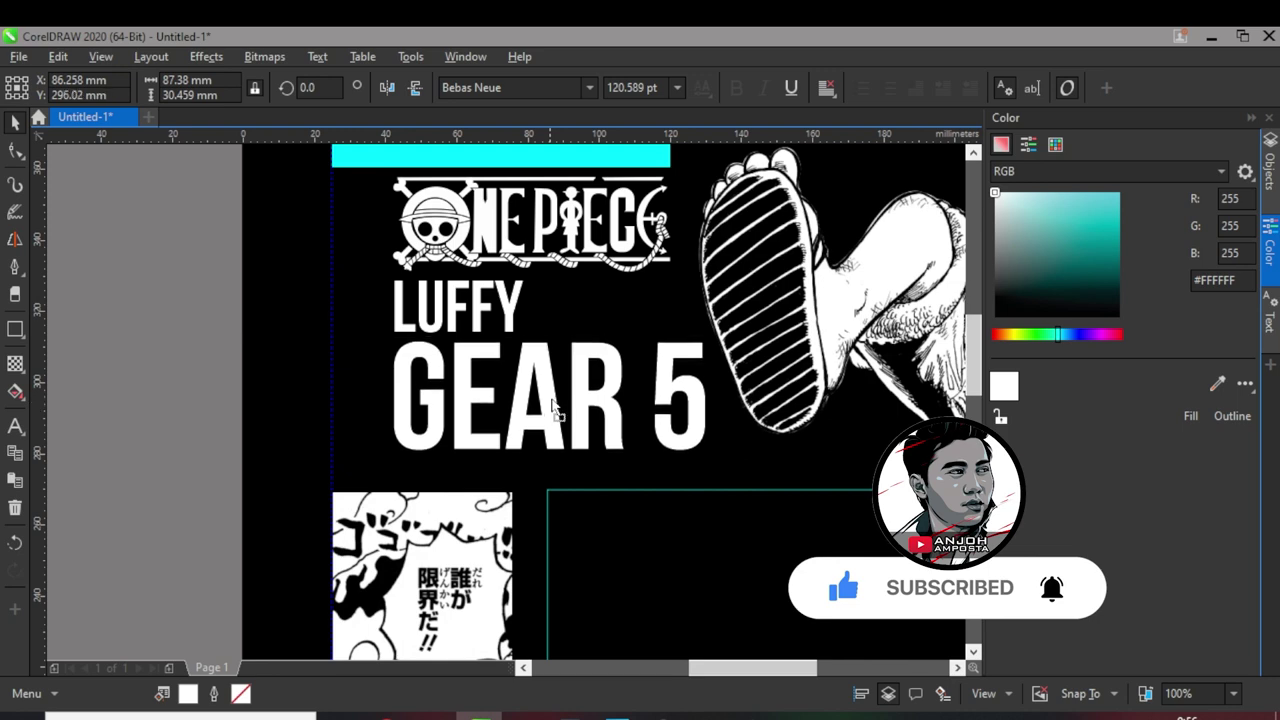
Step: Scale the logo, LUFFY and GEAR 5 down together to about 79 mm wide
{"action": "scroll", "coordinate": [424, 340], "scroll_direction": "down", "scroll_amount": 1}
{"action": "left_click", "coordinate": [256, 268]}
{"action": "left_click_drag", "start_coordinate": [243, 246], "coordinate": [577, 430]}
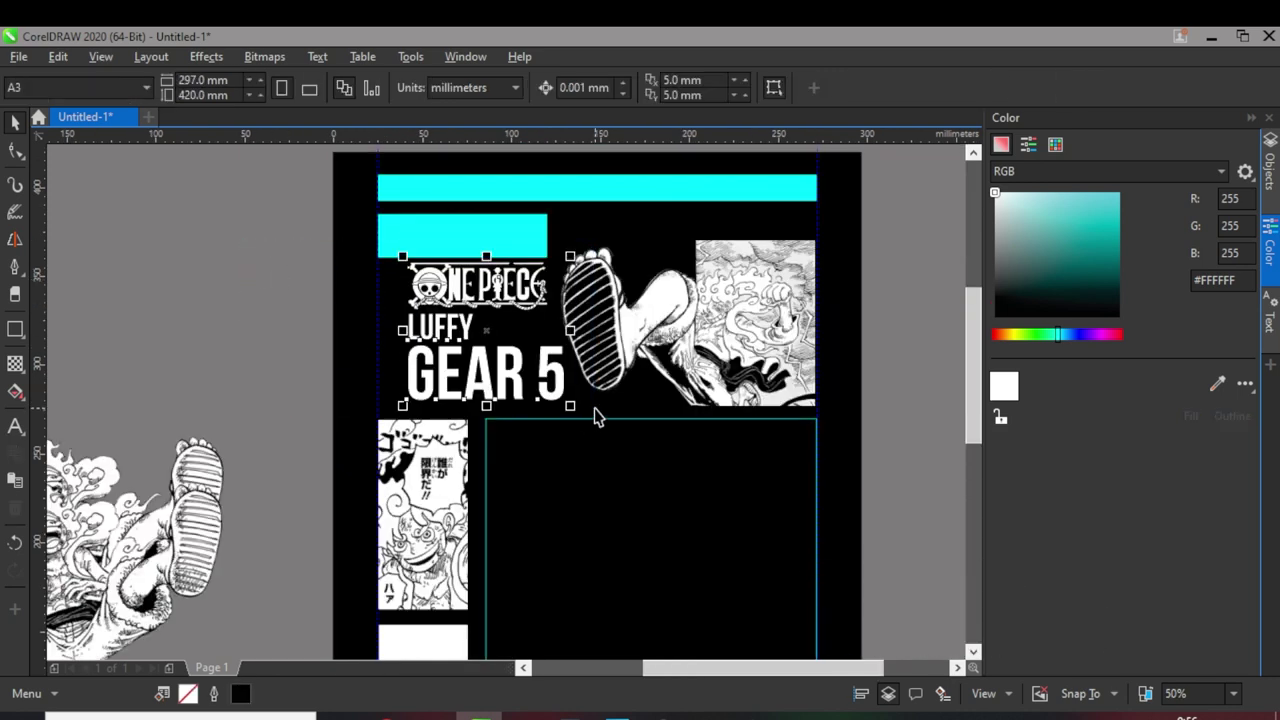
{"action": "scroll", "coordinate": [494, 338], "scroll_direction": "up", "scroll_amount": 1}
{"action": "scroll", "coordinate": [326, 319], "scroll_direction": "down", "scroll_amount": 1}
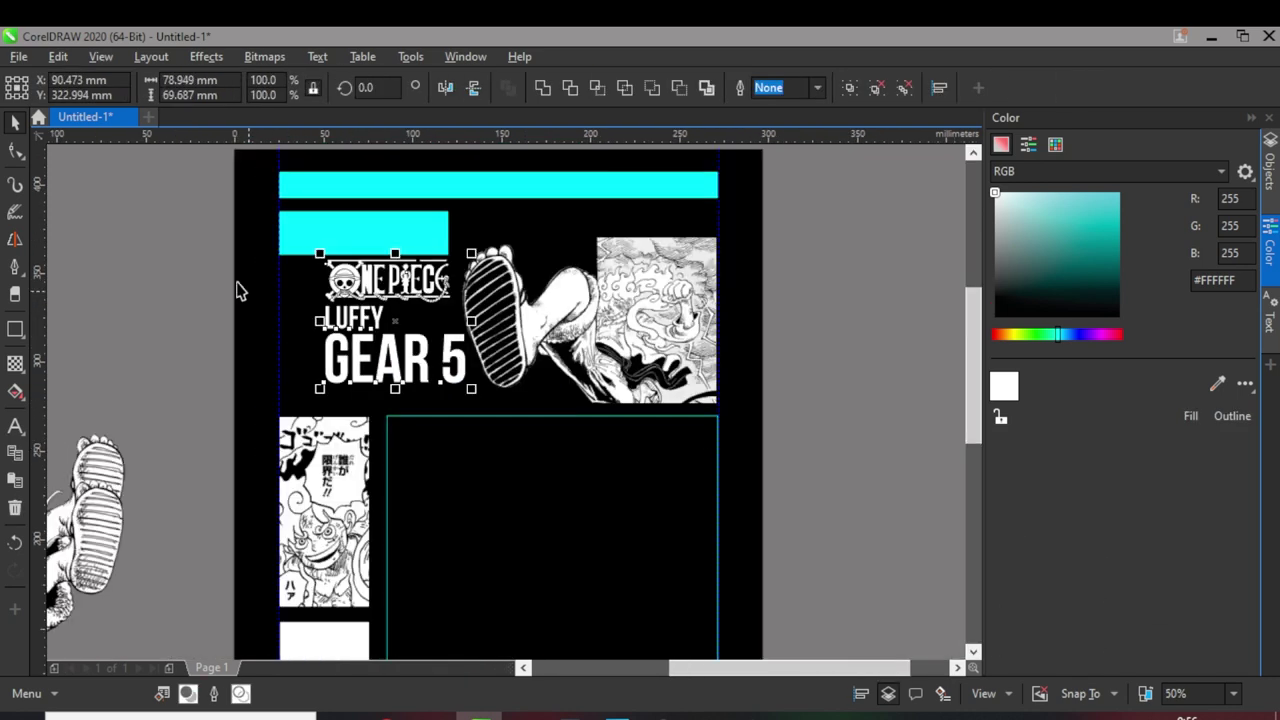
{"action": "scroll", "coordinate": [533, 290], "scroll_direction": "down", "scroll_amount": 1}
{"action": "key", "text": "Escape"}
{"action": "scroll", "coordinate": [535, 335], "scroll_direction": "up", "scroll_amount": 1}
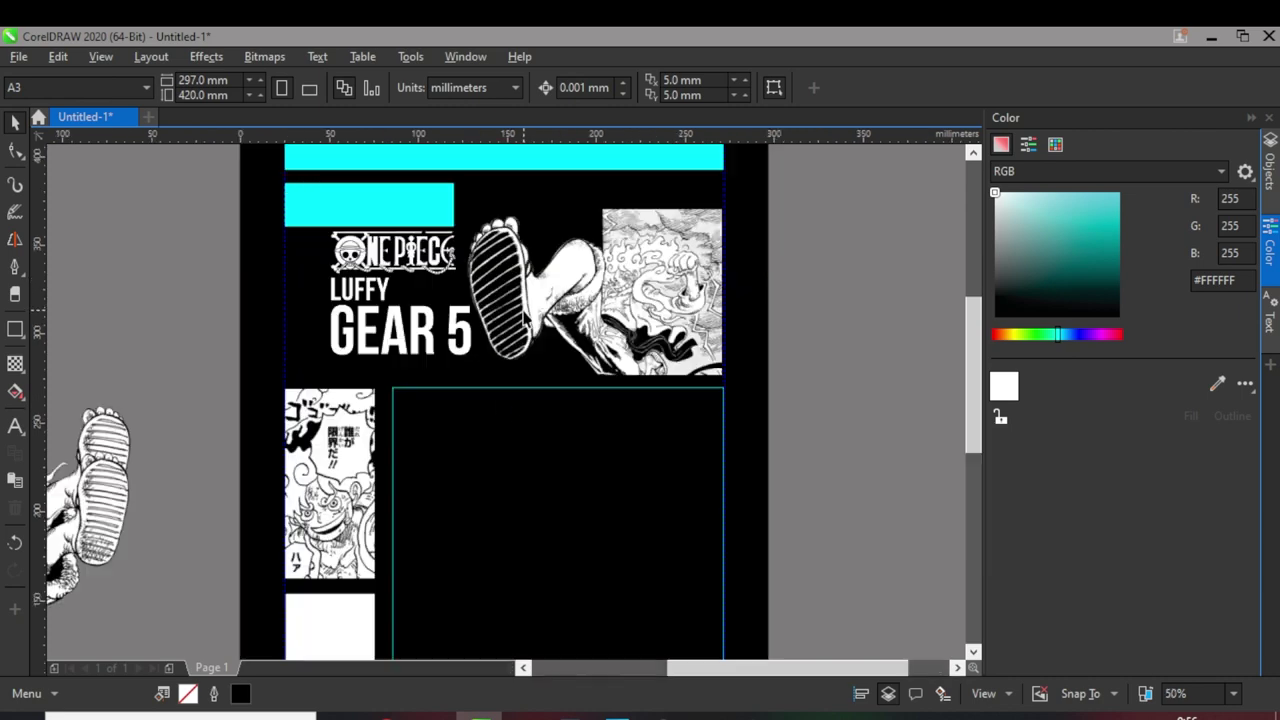
Step: Copy the phrase 解放の戦士 from the Notepad notes and paste it as new text beside the page in CorelDRAW
{"action": "left_click", "coordinate": [741, 708]}
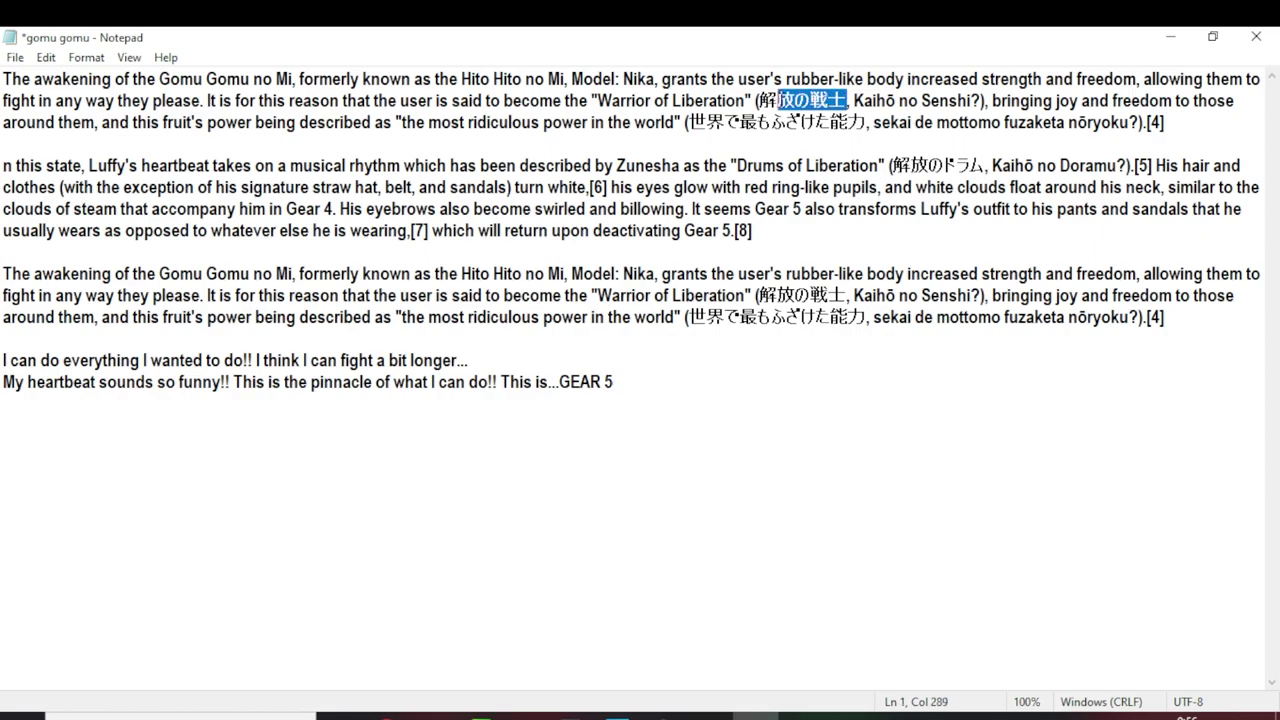
{"action": "left_click", "coordinate": [1167, 40]}
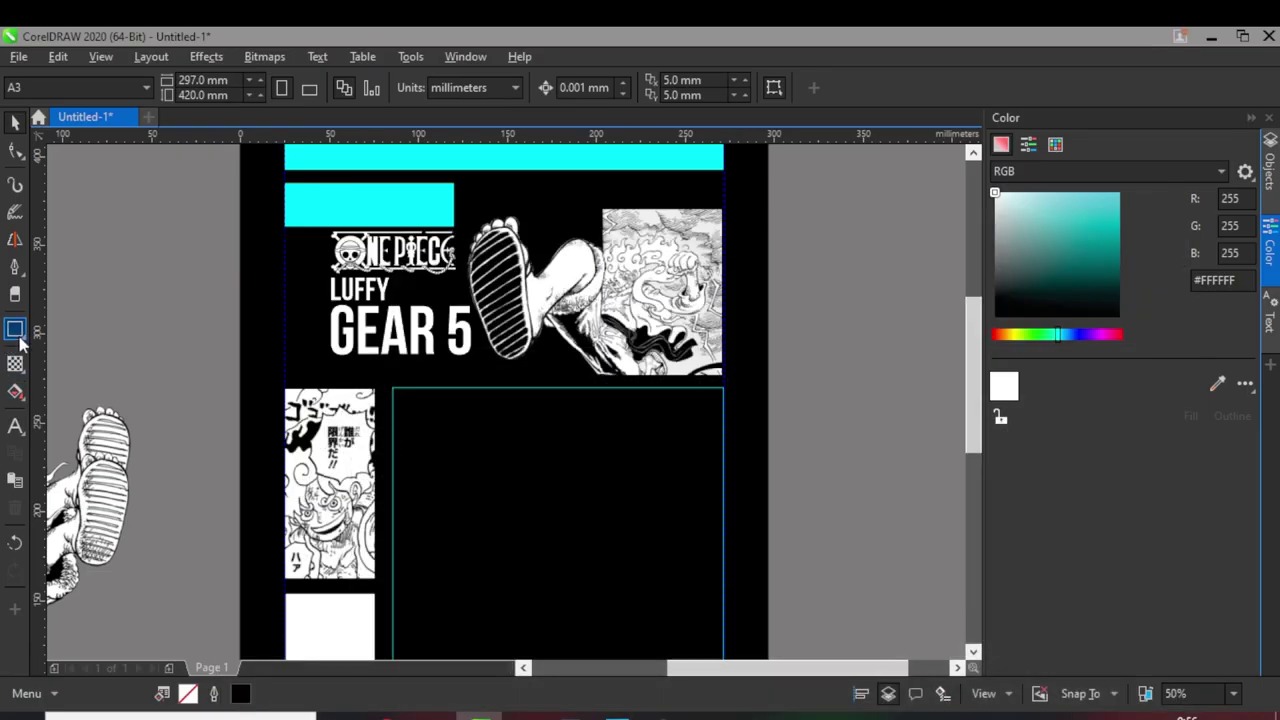
{"action": "left_click", "coordinate": [15, 426]}
{"action": "scroll", "coordinate": [863, 280], "scroll_direction": "up", "scroll_amount": 2}
{"action": "left_click", "coordinate": [690, 222]}
Step: Break the Japanese phrase into a vertical column with one character per line
{"action": "key", "text": "Return"}
{"action": "key", "text": "Right"}
{"action": "key", "text": "Return"}
{"action": "key", "text": "Right"}
{"action": "key", "text": "Return"}
{"action": "key", "text": "Right"}
{"action": "key", "text": "Return"}
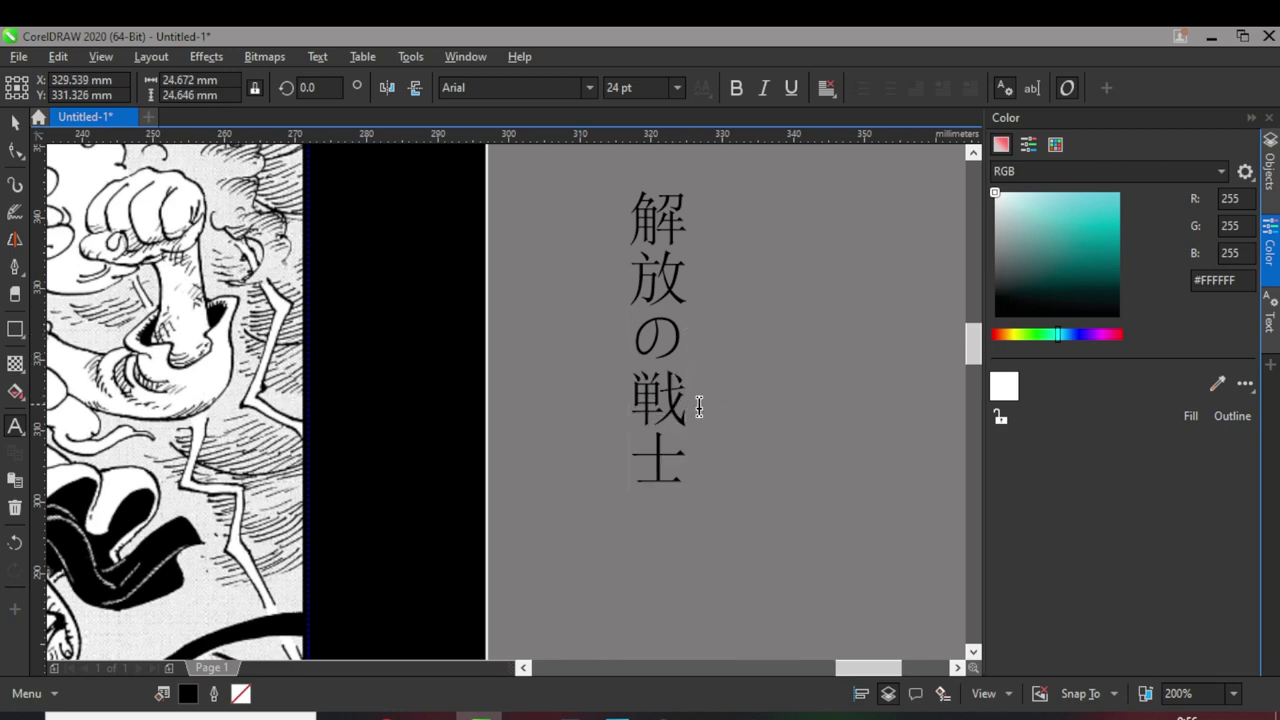
Step: Place the Japanese column in white beside the logo and titles at the left guideline, scaled to about 51 pt
{"action": "scroll", "coordinate": [703, 350], "scroll_direction": "down", "scroll_amount": 1}
{"action": "left_click", "coordinate": [15, 124]}
{"action": "scroll", "coordinate": [618, 251], "scroll_direction": "down", "scroll_amount": 1}
{"action": "left_click_drag", "start_coordinate": [650, 299], "coordinate": [138, 281]}
{"action": "scroll", "coordinate": [62, 314], "scroll_direction": "up", "scroll_amount": 1}
{"action": "left_click_drag", "start_coordinate": [234, 316], "coordinate": [298, 469]}
{"action": "scroll", "coordinate": [402, 406], "scroll_direction": "down", "scroll_amount": 1}
{"action": "scroll", "coordinate": [296, 290], "scroll_direction": "up", "scroll_amount": 2}
{"action": "left_click_drag", "start_coordinate": [307, 260], "coordinate": [277, 243]}
{"action": "scroll", "coordinate": [277, 243], "scroll_direction": "down", "scroll_amount": 2}
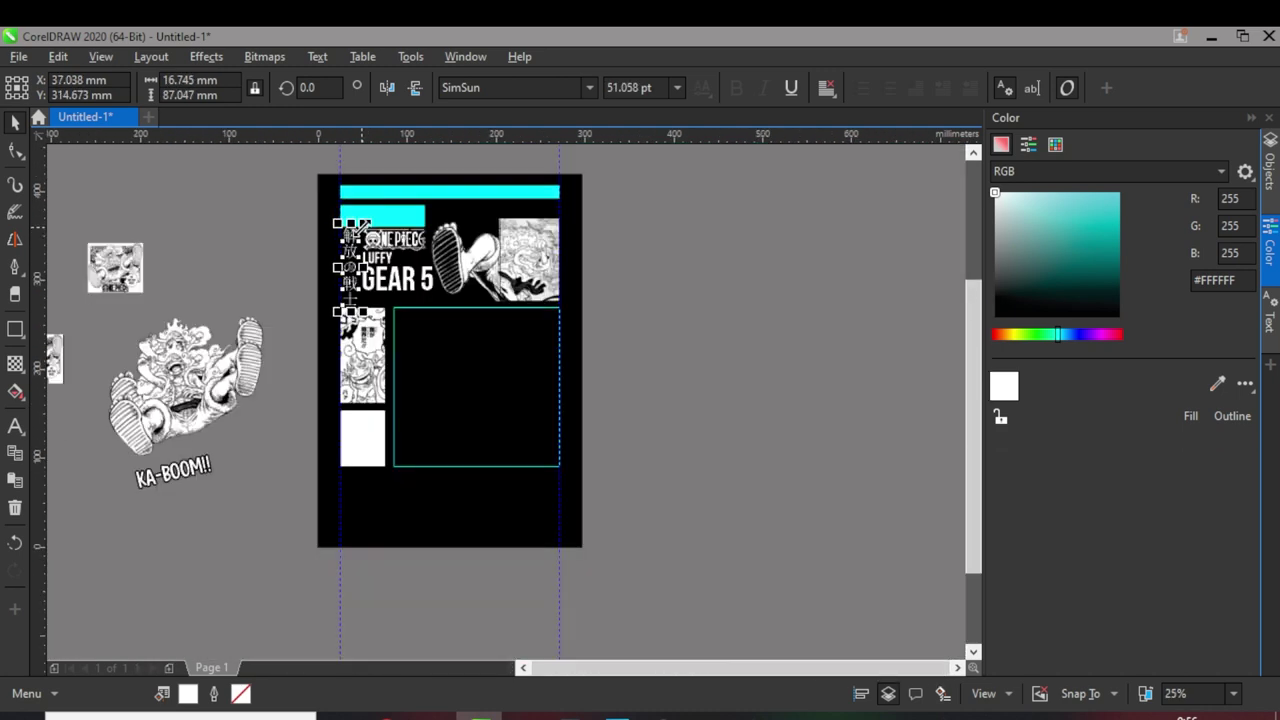
Step: Move the manga strip, white box and outlined rectangle down together by about 28 mm
{"action": "left_click_drag", "start_coordinate": [268, 312], "coordinate": [609, 497]}
{"action": "scroll", "coordinate": [469, 353], "scroll_direction": "up", "scroll_amount": 1}
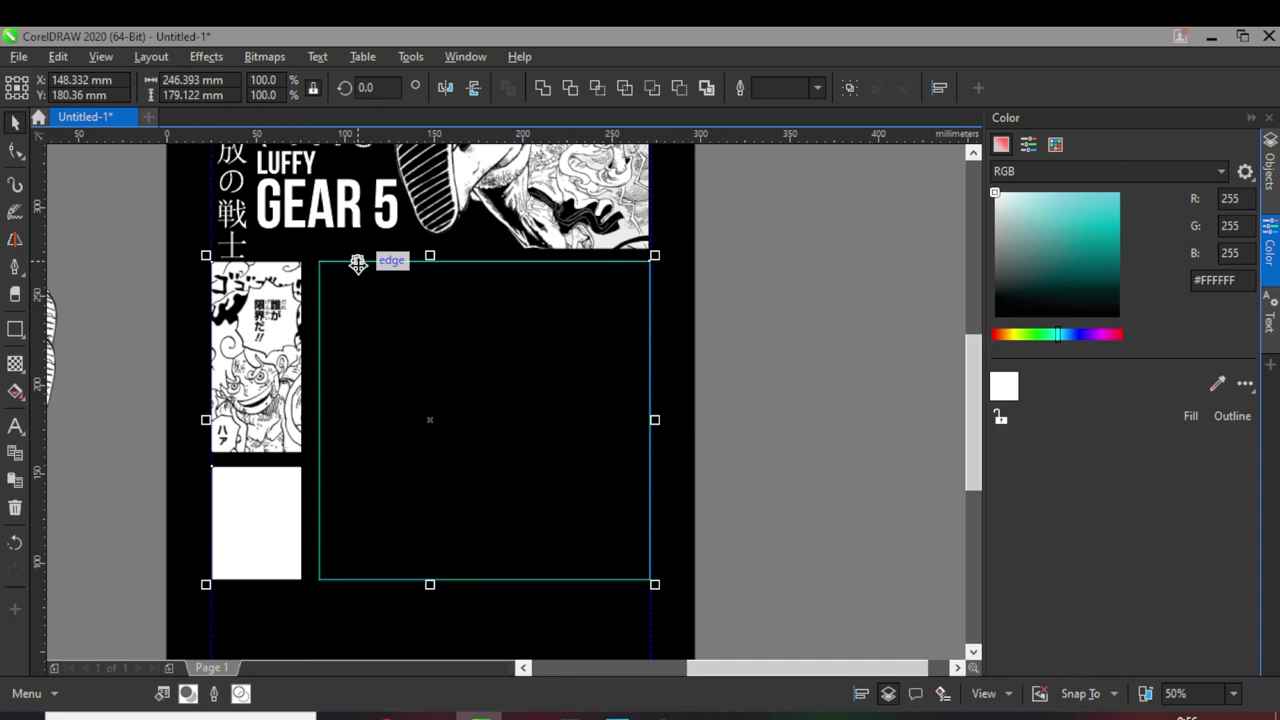
{"action": "left_click_drag", "start_coordinate": [358, 263], "coordinate": [360, 311]}
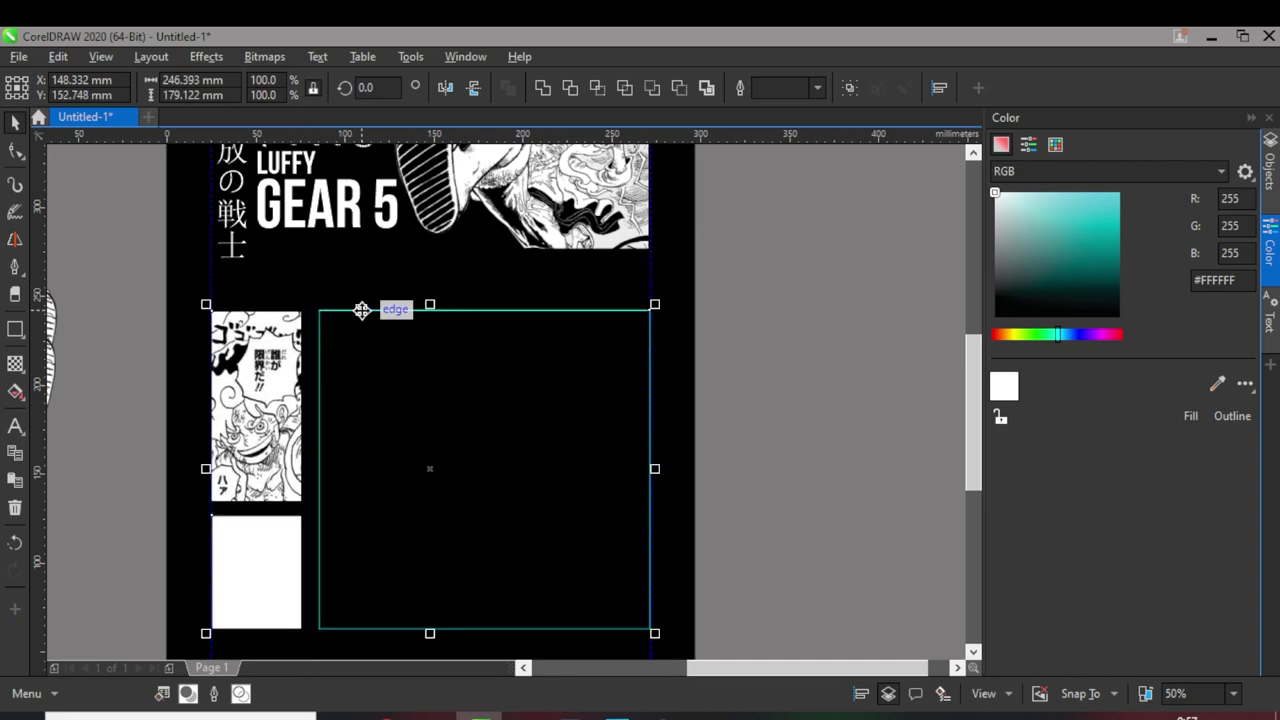
{"action": "scroll", "coordinate": [492, 314], "scroll_direction": "down", "scroll_amount": 1}
Step: Scale the Japanese column, logo and titles together to about 103 mm wide and 89 mm high
{"action": "left_click_drag", "start_coordinate": [291, 205], "coordinate": [460, 312]}
{"action": "scroll", "coordinate": [440, 357], "scroll_direction": "up", "scroll_amount": 2}
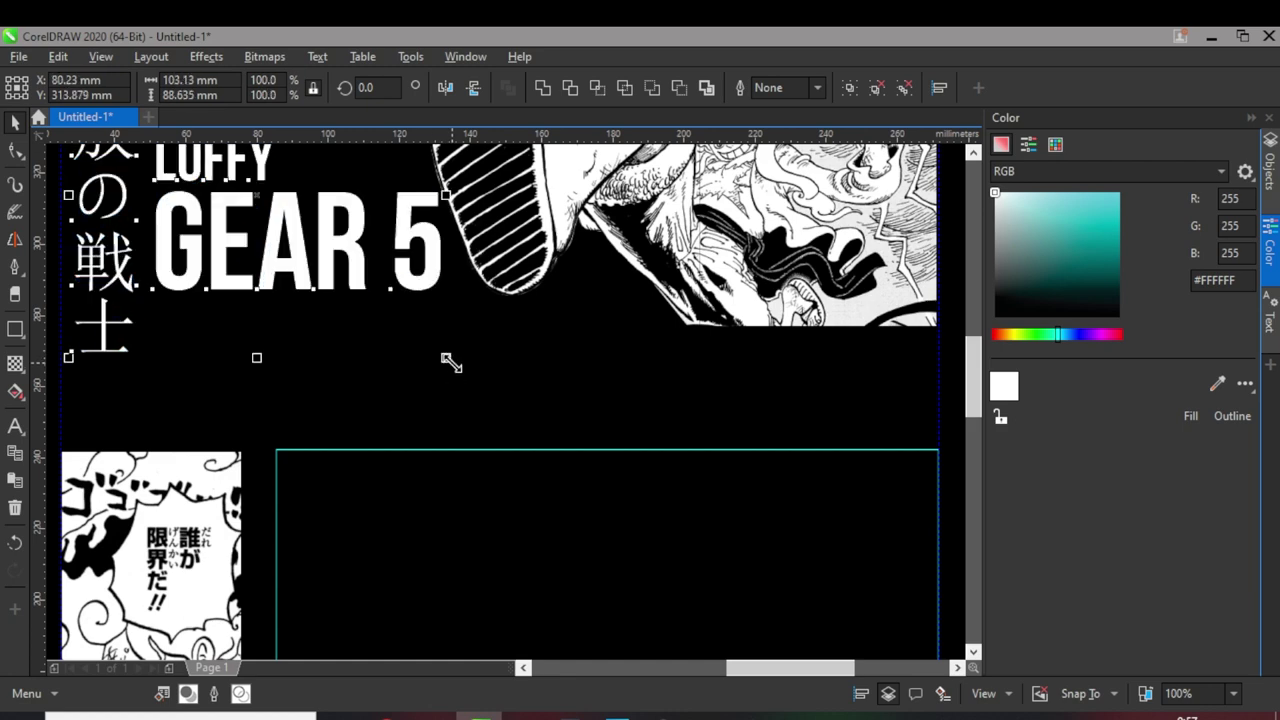
{"action": "scroll", "coordinate": [450, 362], "scroll_direction": "down", "scroll_amount": 2}
{"action": "left_click", "coordinate": [634, 566]}
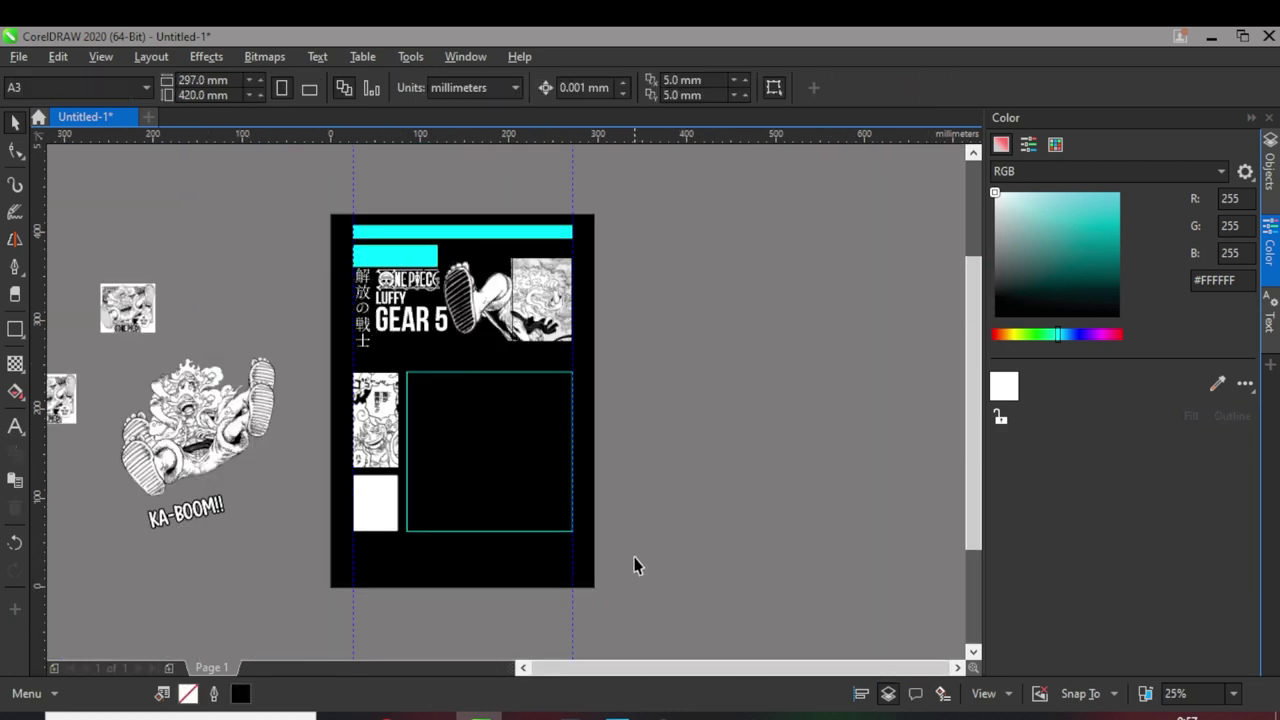
Step: Move the manga strip, white box and outlined rectangle back up, closer to the header artwork
{"action": "left_click", "coordinate": [458, 487]}
{"action": "scroll", "coordinate": [523, 386], "scroll_direction": "up", "scroll_amount": 1}
{"action": "left_click_drag", "start_coordinate": [523, 376], "coordinate": [519, 362]}
{"action": "scroll", "coordinate": [519, 362], "scroll_direction": "down", "scroll_amount": 1}
{"action": "left_click", "coordinate": [740, 357]}
{"action": "scroll", "coordinate": [534, 366], "scroll_direction": "up", "scroll_amount": 1}
{"action": "scroll", "coordinate": [537, 400], "scroll_direction": "down", "scroll_amount": 1}
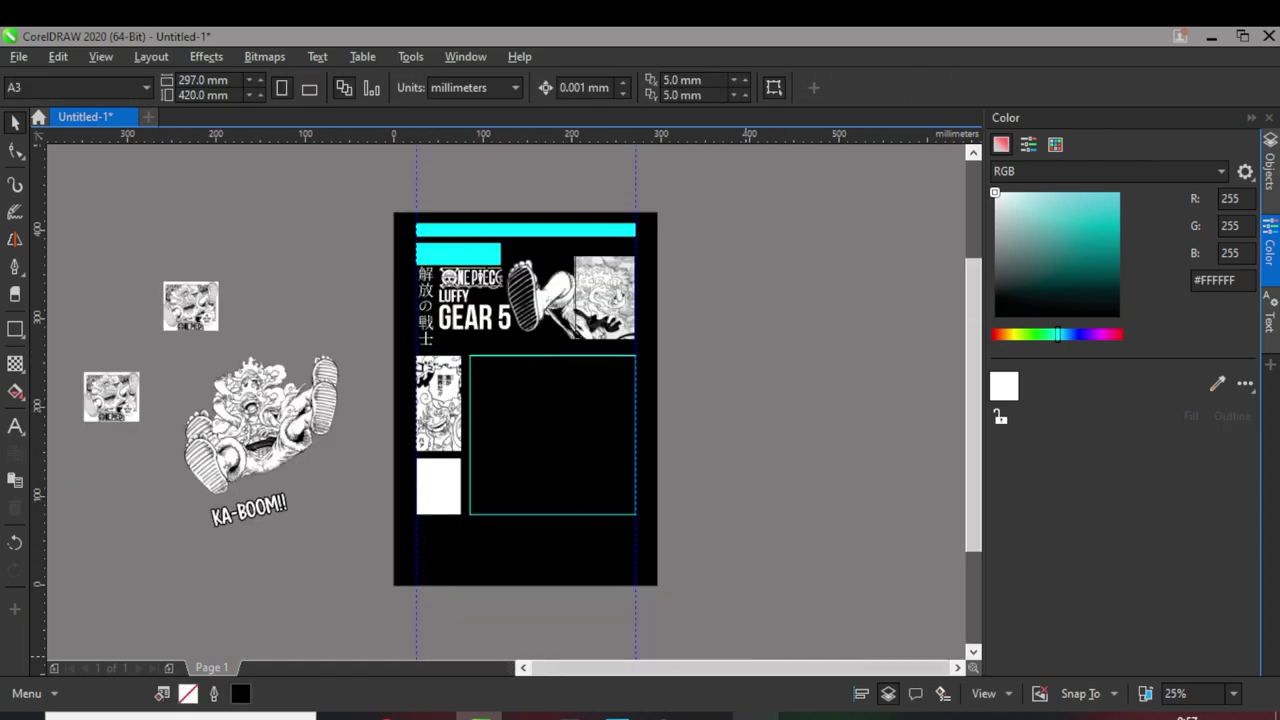
Step: Copy the first paragraph about the Gomu Gomu no Mi from Notepad and paste it below GEAR 5 in CorelDRAW
{"action": "left_click", "coordinate": [756, 716]}
{"action": "left_click_drag", "start_coordinate": [5, 80], "coordinate": [1170, 127]}
{"action": "key", "text": "ctrl+c"}
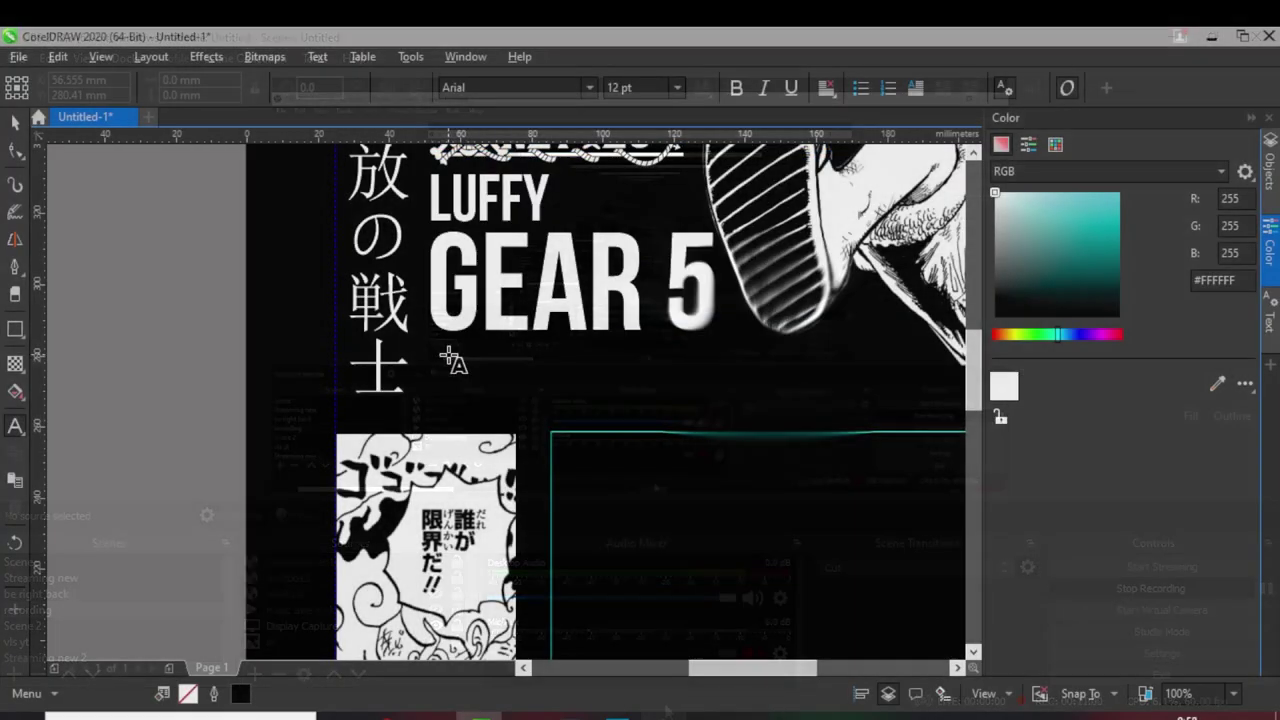
{"action": "left_click", "coordinate": [450, 356]}
{"action": "key", "text": "ctrl+v"}
{"action": "scroll", "coordinate": [286, 351], "scroll_direction": "down", "scroll_amount": 1}
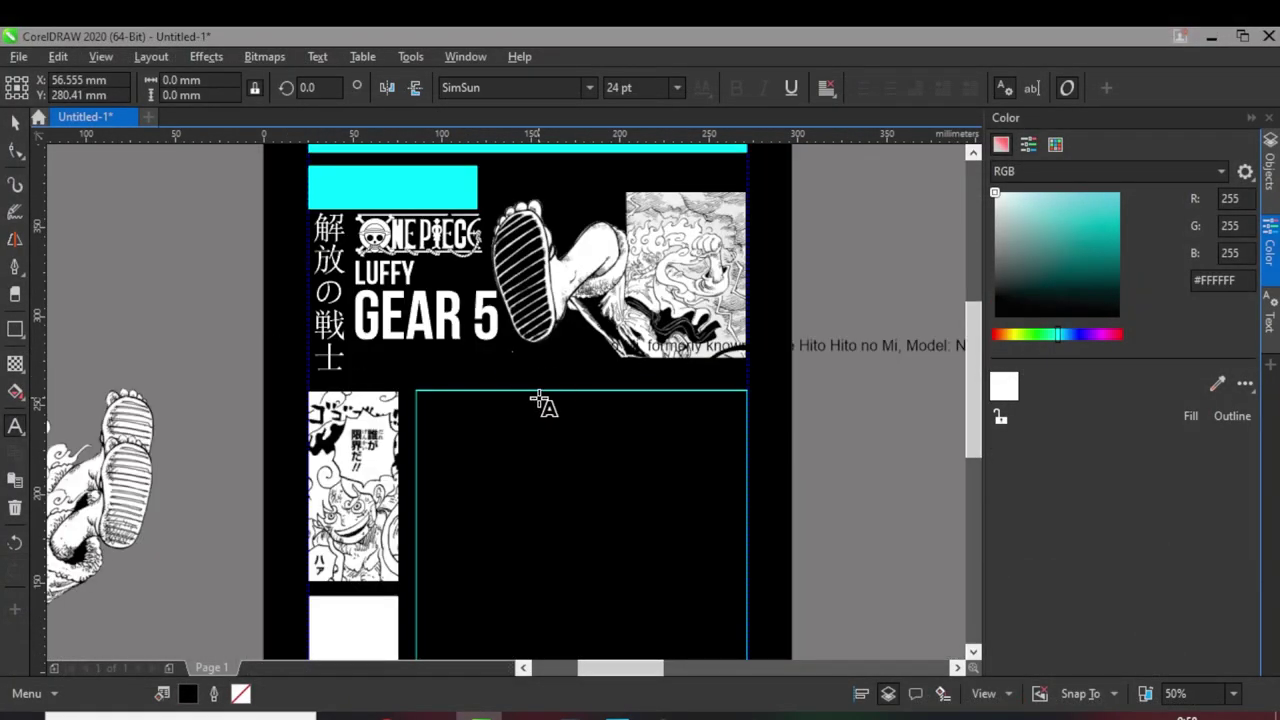
Step: Set the pasted paragraph to white Bebas Neue and line up its start with the GEAR 5 title's left edge
{"action": "key", "text": "ctrl+a"}
{"action": "left_click", "coordinate": [1190, 416]}
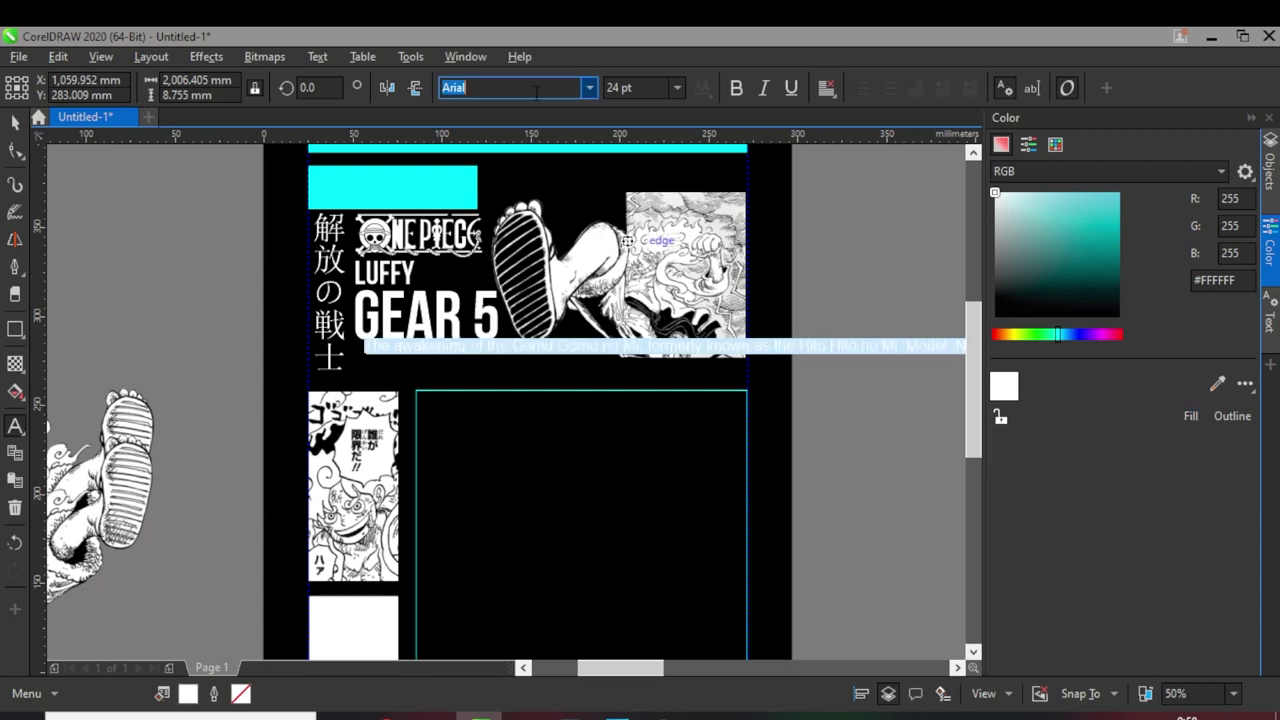
{"action": "type", "text": "Bebas Neue"}
{"action": "left_click", "coordinate": [14, 123]}
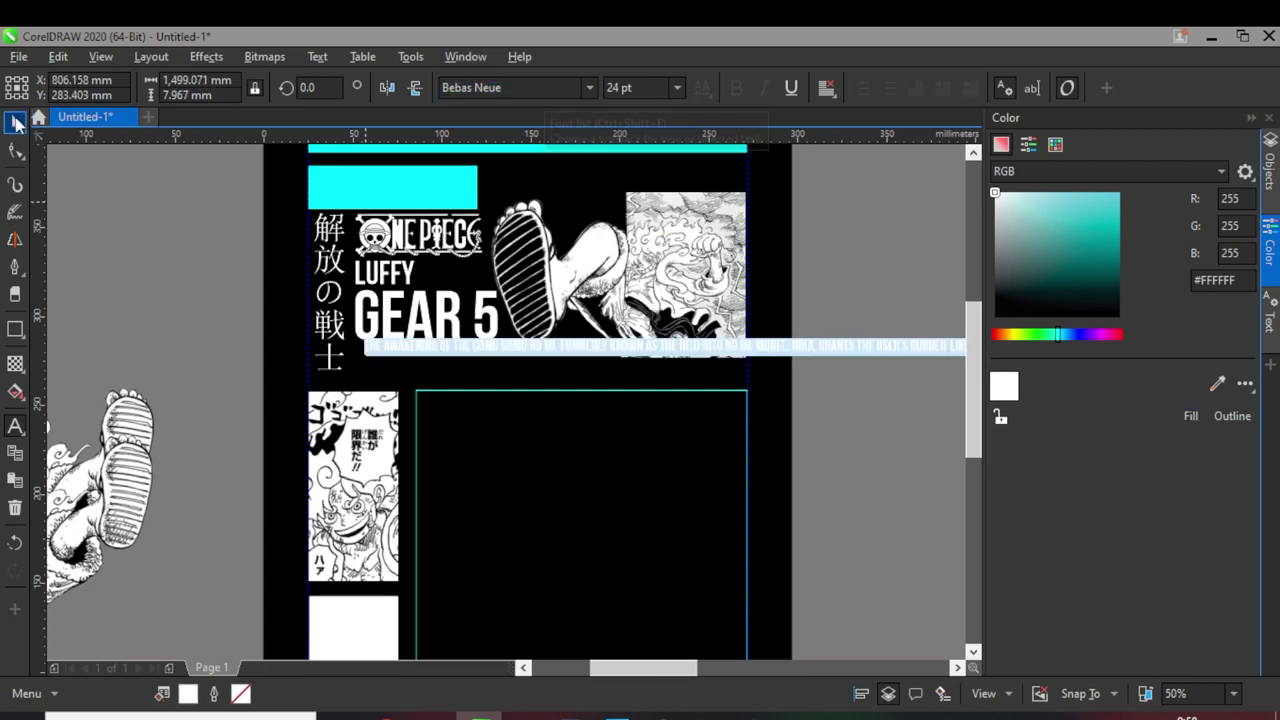
{"action": "scroll", "coordinate": [535, 335], "scroll_direction": "up", "scroll_amount": 1}
{"action": "left_click_drag", "start_coordinate": [517, 359], "coordinate": [483, 383]}
{"action": "scroll", "coordinate": [686, 381], "scroll_direction": "down", "scroll_amount": 6}
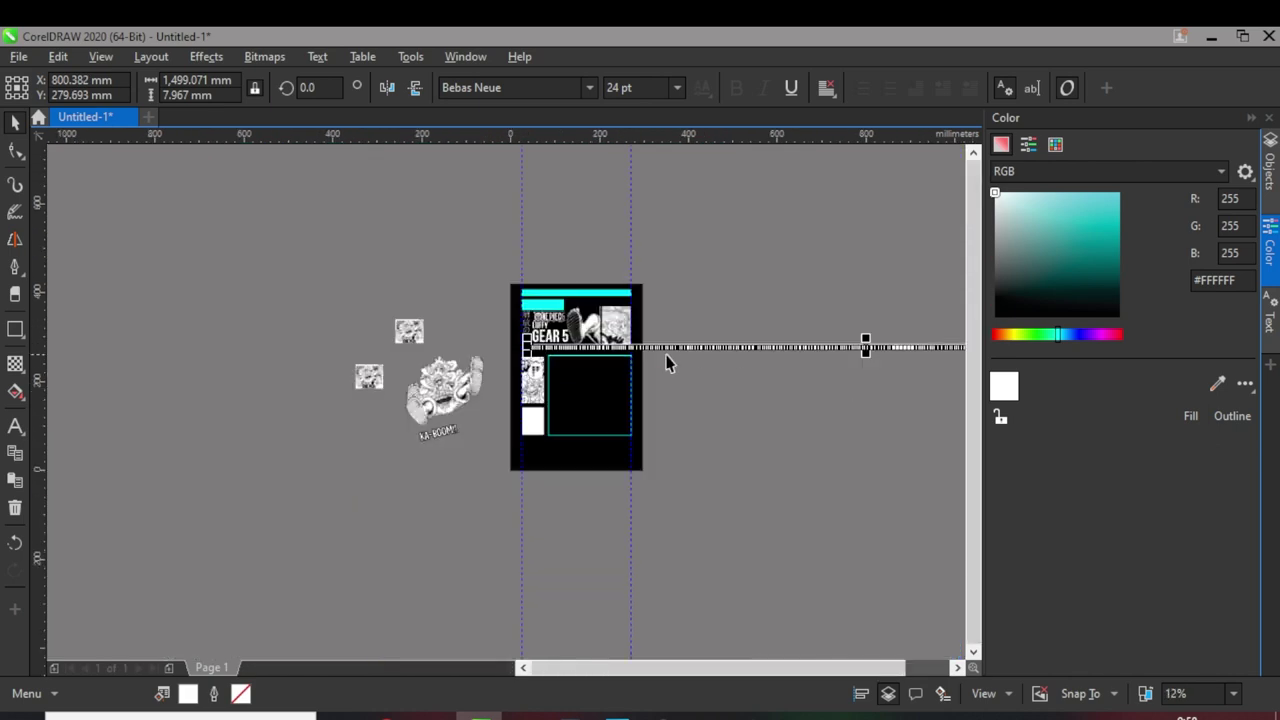
Step: Break the white description paragraph into new lines before "the Hito Hito no Mi" and before "strength and freedom"
{"action": "scroll", "coordinate": [588, 353], "scroll_direction": "up", "scroll_amount": 8}
{"action": "double_click", "coordinate": [694, 252]}
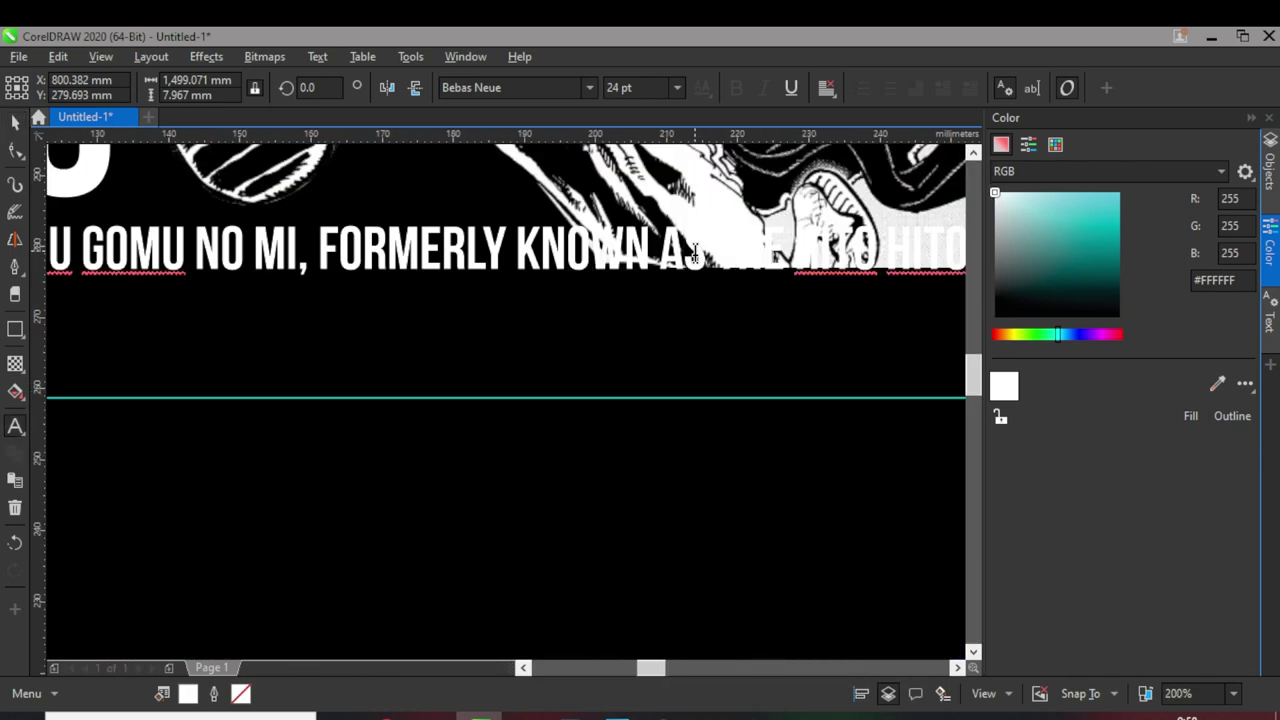
{"action": "key", "text": "Right"}
{"action": "key", "text": "Return"}
{"action": "scroll", "coordinate": [637, 281], "scroll_direction": "down", "scroll_amount": 1}
{"action": "scroll", "coordinate": [657, 337], "scroll_direction": "down", "scroll_amount": 2}
{"action": "scroll", "coordinate": [600, 290], "scroll_direction": "up", "scroll_amount": 2}
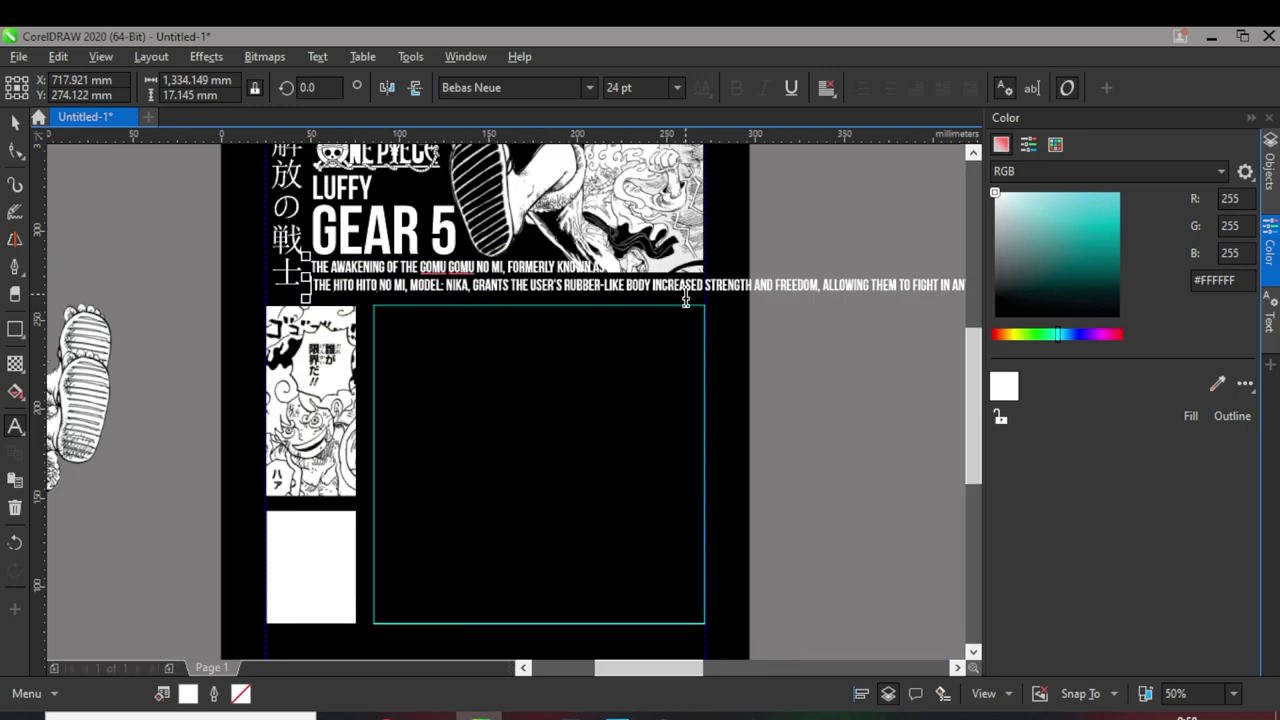
{"action": "scroll", "coordinate": [717, 309], "scroll_direction": "down", "scroll_amount": 2}
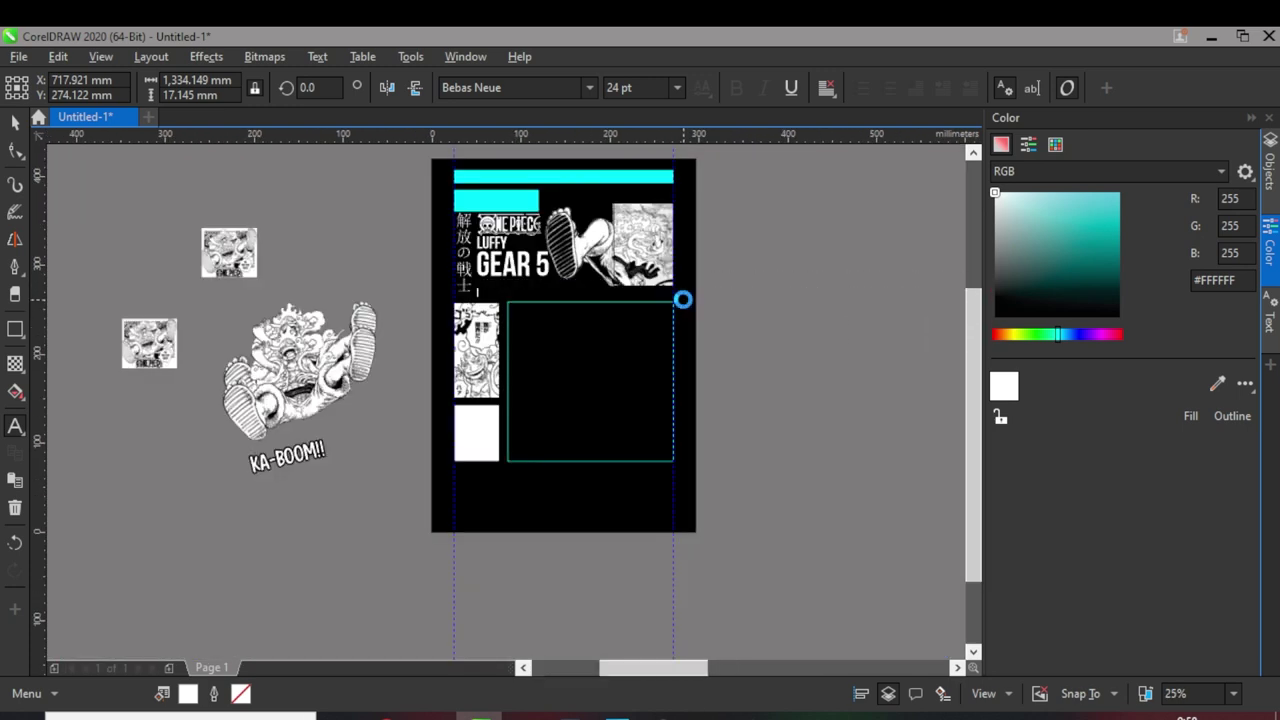
{"action": "scroll", "coordinate": [694, 294], "scroll_direction": "up", "scroll_amount": 2}
{"action": "key", "text": "Return"}
{"action": "scroll", "coordinate": [343, 491], "scroll_direction": "down", "scroll_amount": 2}
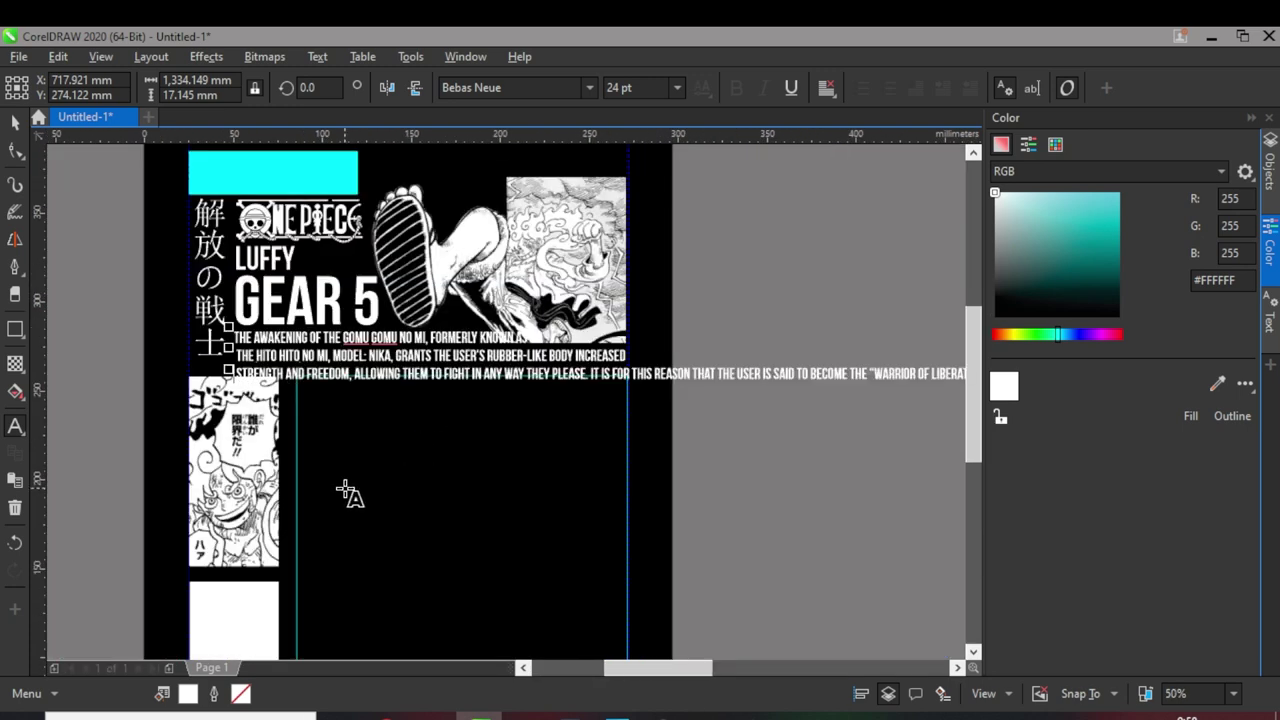
Step: Start a new line at "It is for this reason" and delete the bracketed Japanese term after "Warrior of Liberation"
{"action": "scroll", "coordinate": [590, 415], "scroll_direction": "up", "scroll_amount": 2}
{"action": "key", "text": "Return"}
{"action": "scroll", "coordinate": [603, 337], "scroll_direction": "down", "scroll_amount": 2}
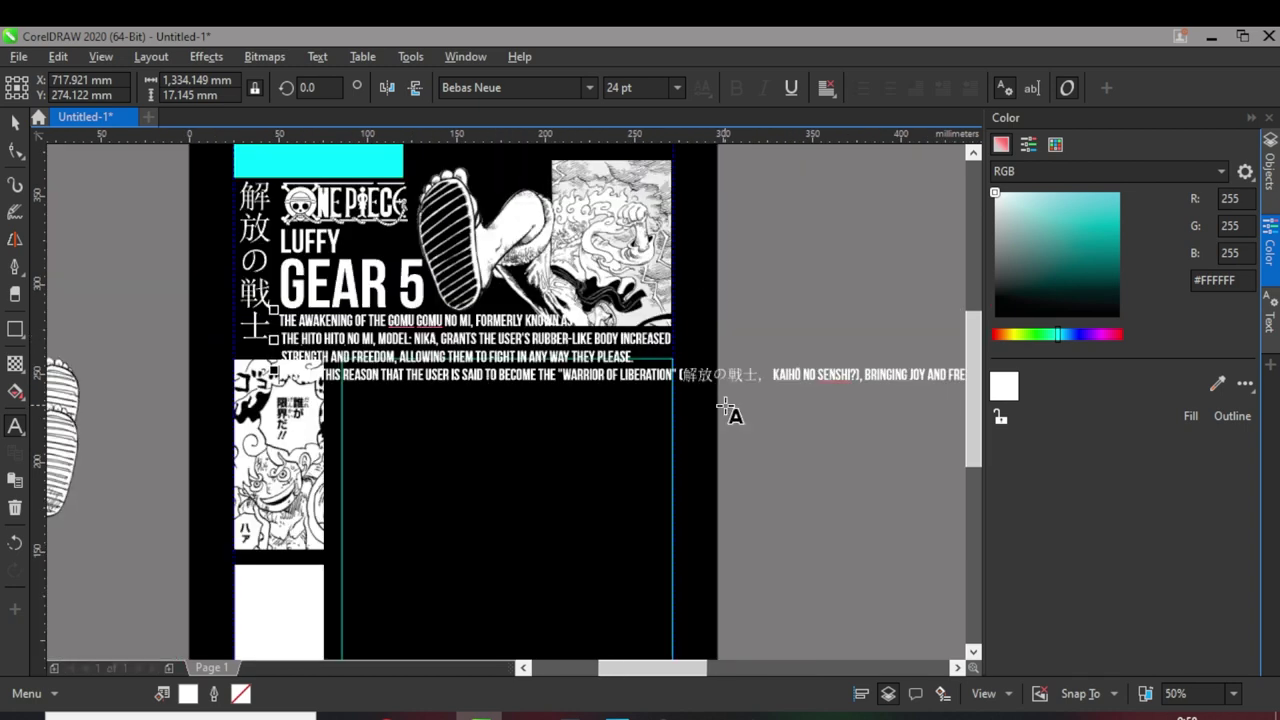
{"action": "scroll", "coordinate": [742, 382], "scroll_direction": "up", "scroll_amount": 2}
{"action": "left_click_drag", "start_coordinate": [563, 386], "coordinate": [948, 382]}
{"action": "key", "text": "Delete"}
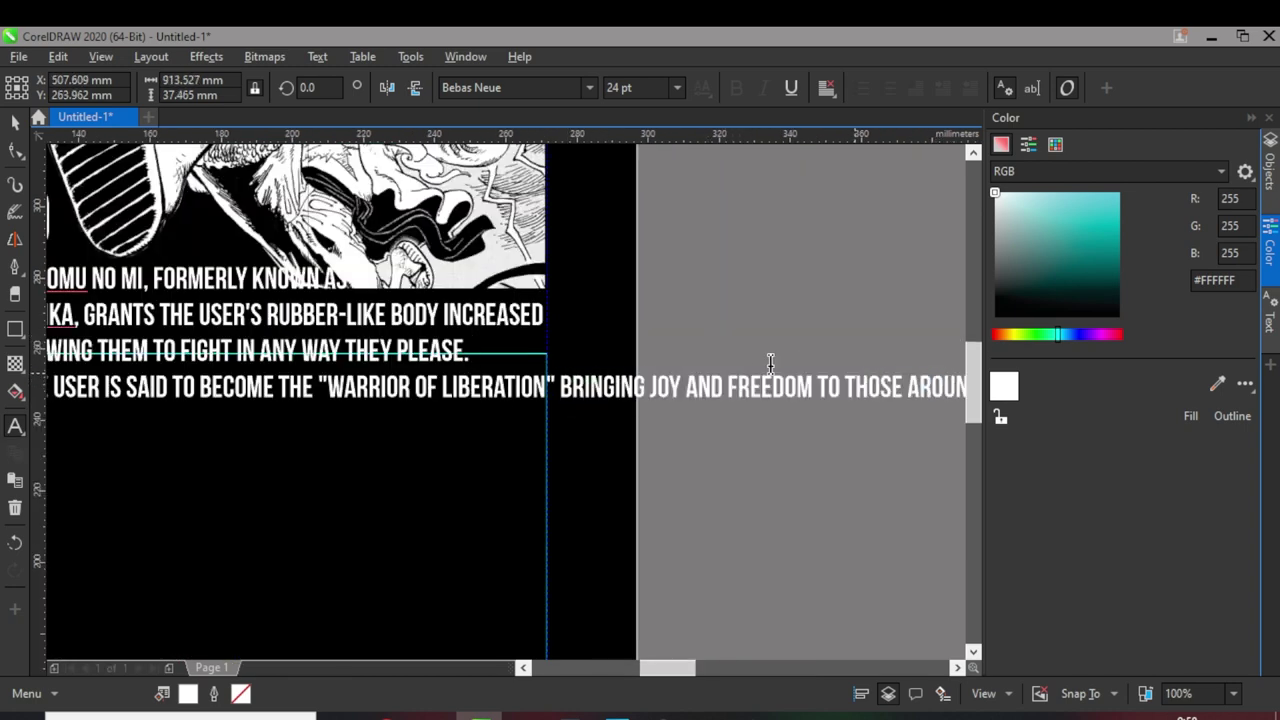
Step: Start a new line at "and this fruit's power" and remove the surplus text after "power in the world"
{"action": "scroll", "coordinate": [770, 362], "scroll_direction": "down", "scroll_amount": 2}
{"action": "scroll", "coordinate": [503, 349], "scroll_direction": "up", "scroll_amount": 2}
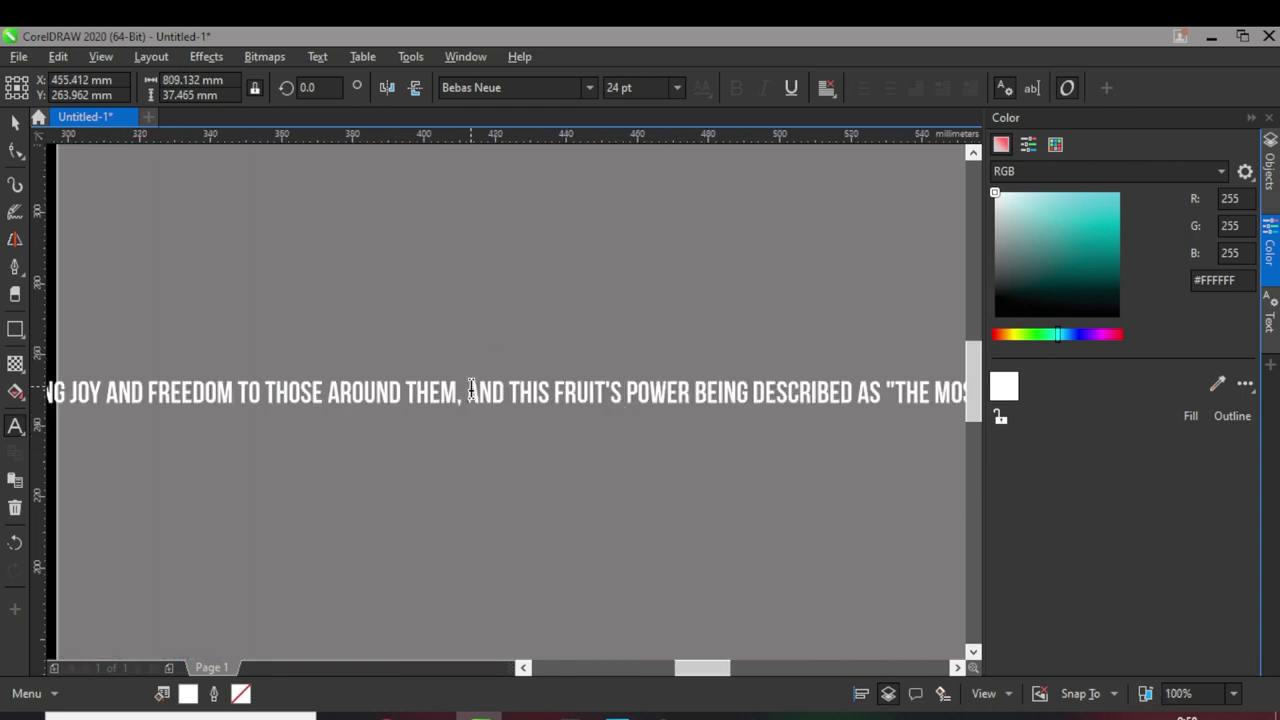
{"action": "left_click", "coordinate": [471, 390]}
{"action": "key", "text": "Return"}
{"action": "scroll", "coordinate": [306, 392], "scroll_direction": "down", "scroll_amount": 1}
{"action": "scroll", "coordinate": [598, 438], "scroll_direction": "down", "scroll_amount": 1}
{"action": "scroll", "coordinate": [640, 428], "scroll_direction": "up", "scroll_amount": 2}
{"action": "left_click_drag", "start_coordinate": [396, 404], "coordinate": [960, 407]}
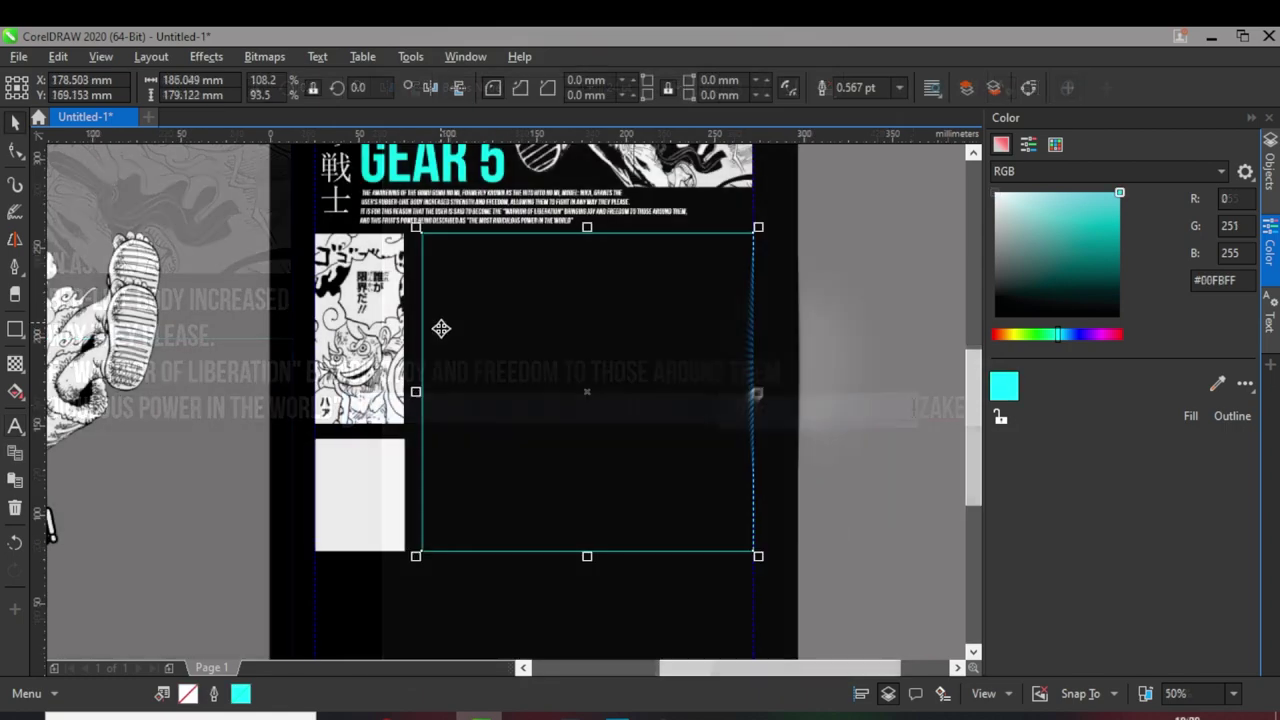
Step: Extend the cyan outlined rectangle towards the manga strip until it is about 189 mm wide
{"action": "scroll", "coordinate": [416, 390], "scroll_direction": "up", "scroll_amount": 2}
{"action": "left_click_drag", "start_coordinate": [425, 390], "coordinate": [413, 390]}
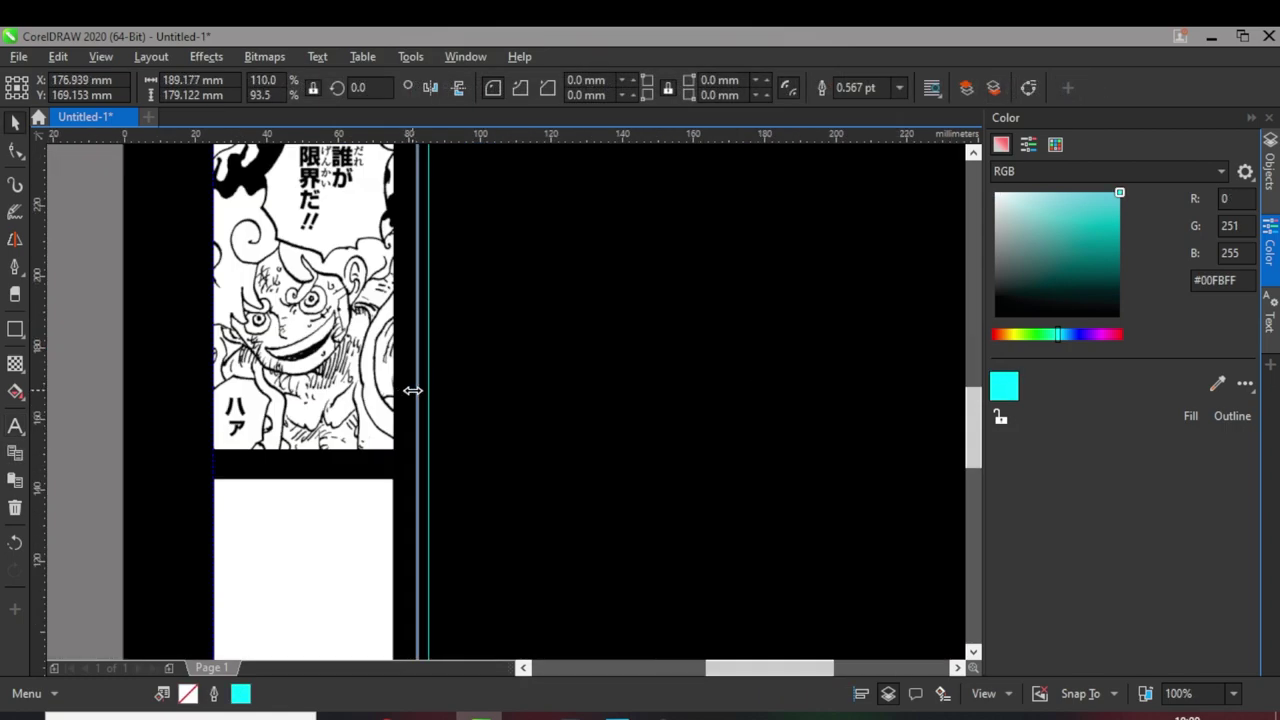
{"action": "scroll", "coordinate": [418, 387], "scroll_direction": "down", "scroll_amount": 1}
Step: Stretch the white box upward towards the manga strip until it is about 66 mm high
{"action": "left_click", "coordinate": [400, 459]}
{"action": "scroll", "coordinate": [388, 454], "scroll_direction": "up", "scroll_amount": 2}
{"action": "left_click_drag", "start_coordinate": [288, 359], "coordinate": [288, 341]}
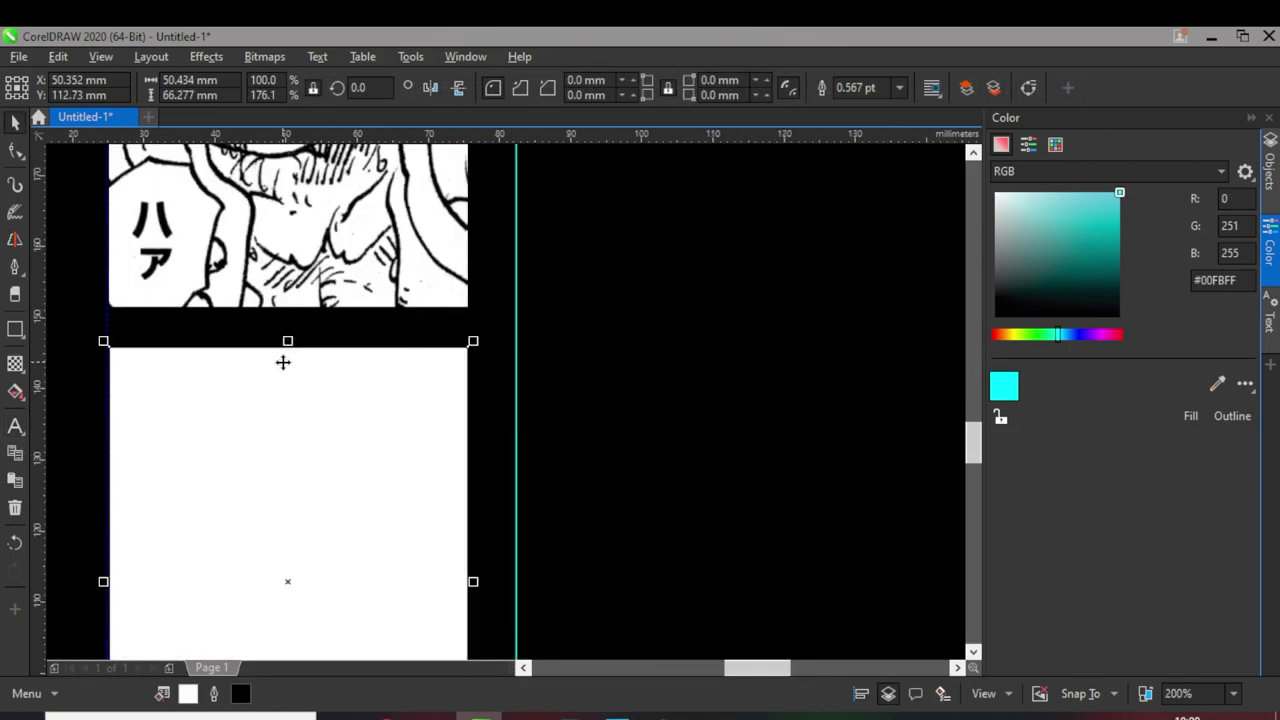
{"action": "scroll", "coordinate": [283, 362], "scroll_direction": "down", "scroll_amount": 3}
{"action": "left_click", "coordinate": [620, 387]}
{"action": "scroll", "coordinate": [318, 277], "scroll_direction": "up", "scroll_amount": 1}
{"action": "scroll", "coordinate": [385, 284], "scroll_direction": "down", "scroll_amount": 1}
{"action": "scroll", "coordinate": [362, 155], "scroll_direction": "up", "scroll_amount": 1}
{"action": "scroll", "coordinate": [397, 377], "scroll_direction": "down", "scroll_amount": 1}
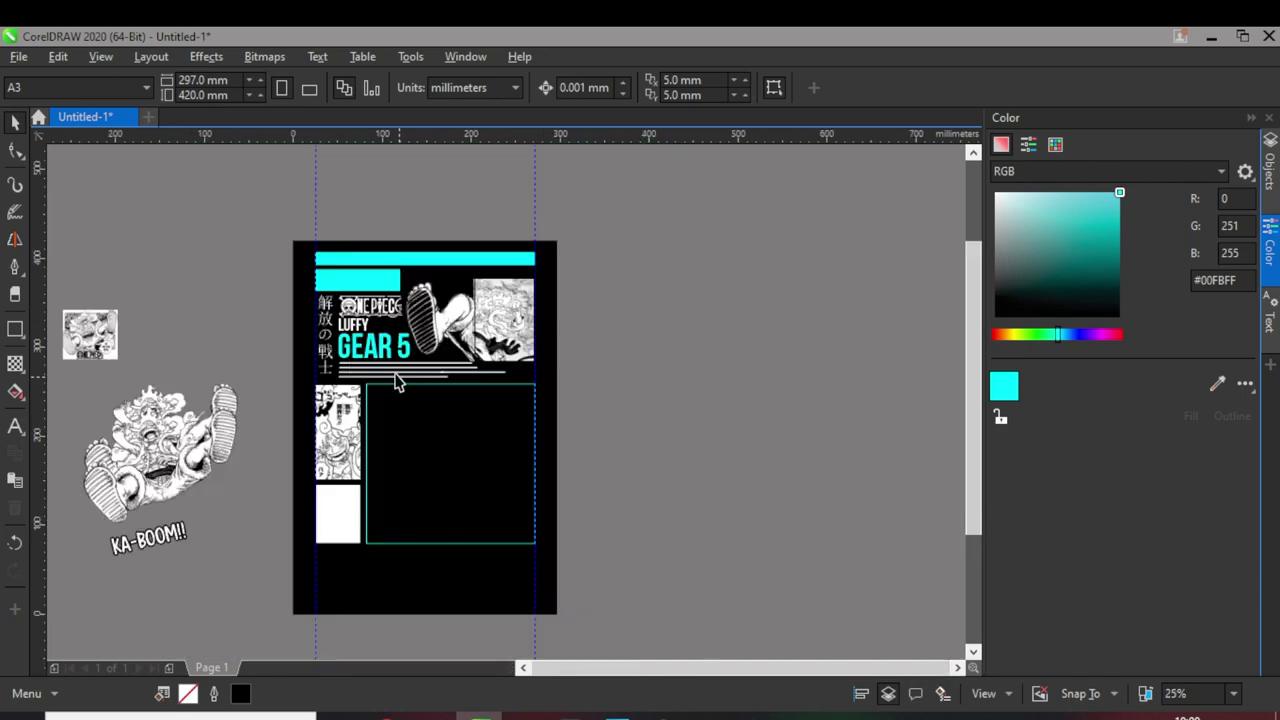
{"action": "scroll", "coordinate": [397, 381], "scroll_direction": "up", "scroll_amount": 5}
{"action": "left_click", "coordinate": [284, 401]}
{"action": "left_click_drag", "start_coordinate": [268, 385], "coordinate": [250, 429]}
{"action": "scroll", "coordinate": [252, 430], "scroll_direction": "down", "scroll_amount": 2}
{"action": "left_click", "coordinate": [341, 290]}
{"action": "scroll", "coordinate": [343, 296], "scroll_direction": "down", "scroll_amount": 1}
{"action": "scroll", "coordinate": [426, 466], "scroll_direction": "up", "scroll_amount": 1}
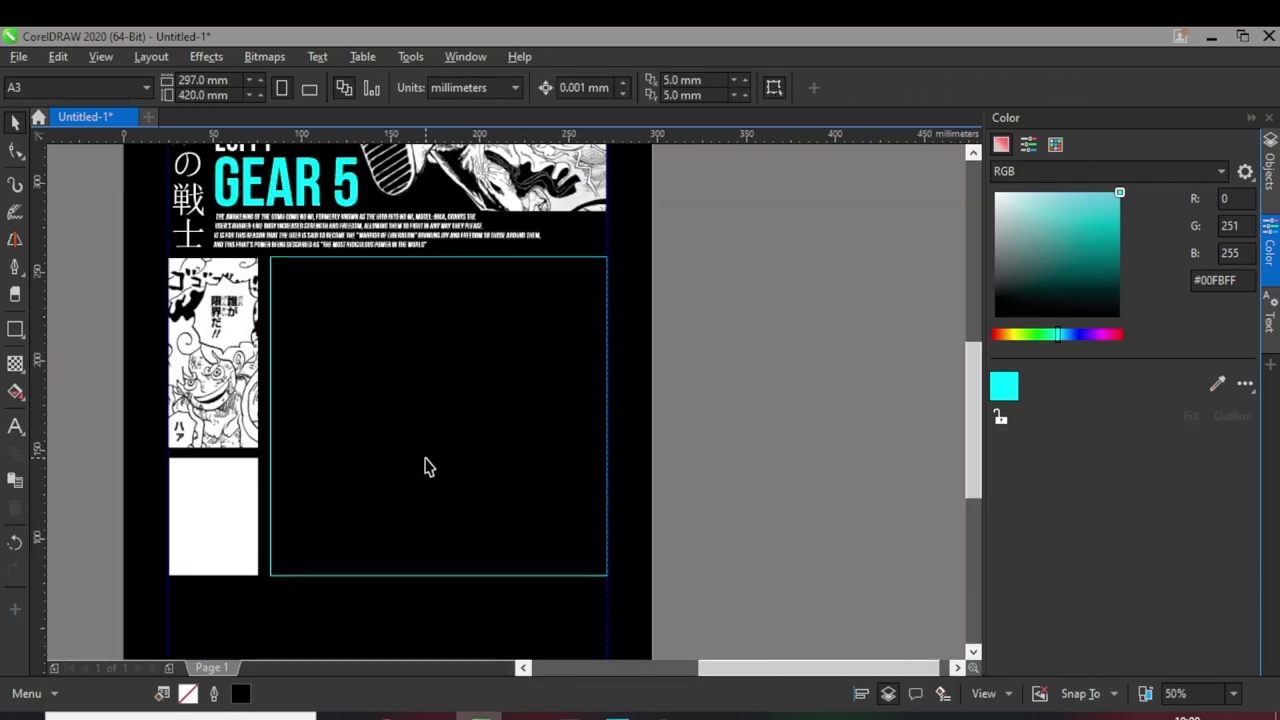
Step: Set the cyan rectangle's outline width to 4.0 pt
{"action": "left_click", "coordinate": [401, 419]}
{"action": "left_click", "coordinate": [900, 88]}
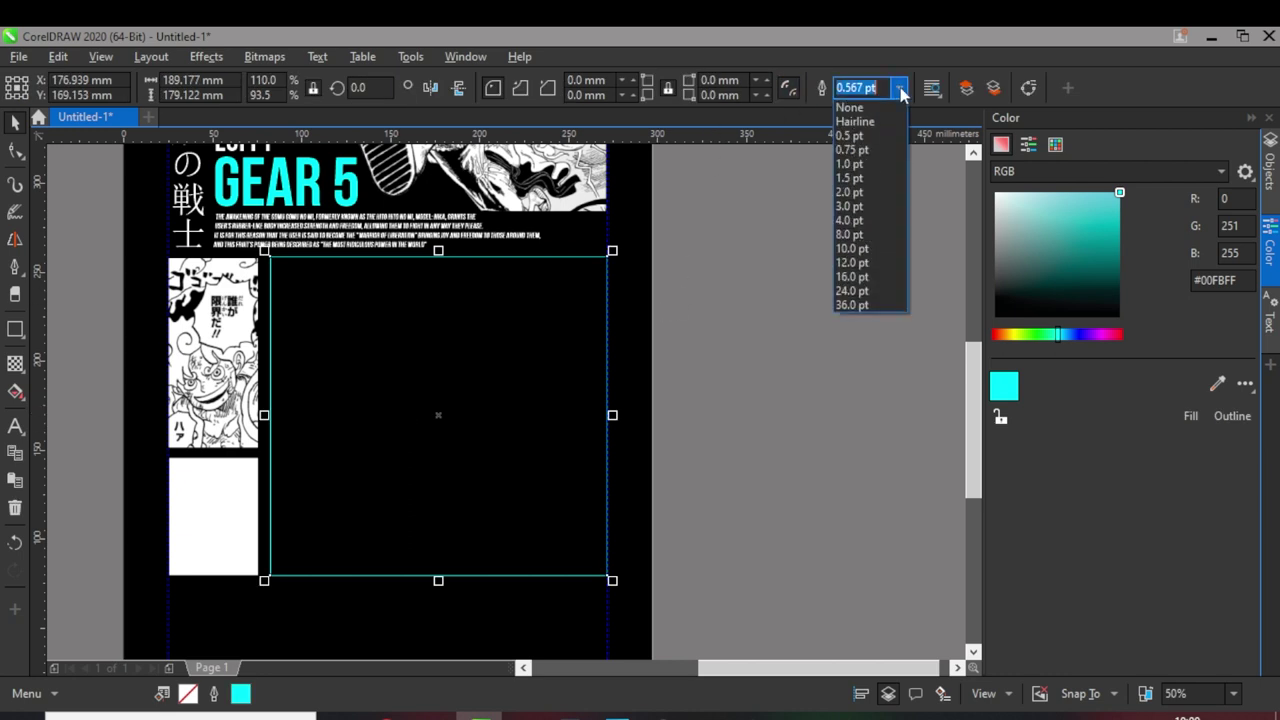
{"action": "left_click", "coordinate": [872, 220]}
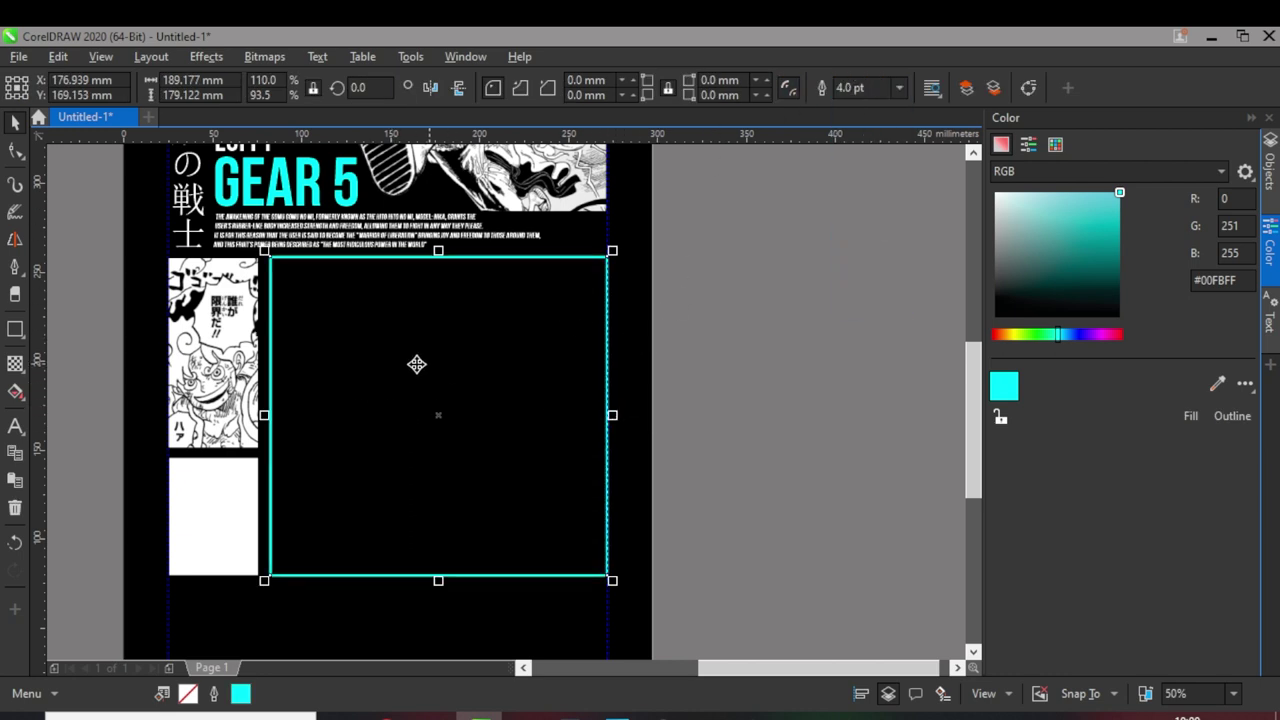
{"action": "left_click_drag", "start_coordinate": [268, 256], "coordinate": [295, 458]}
{"action": "key", "text": "ctrl+z"}
{"action": "left_click_drag", "start_coordinate": [270, 257], "coordinate": [290, 575]}
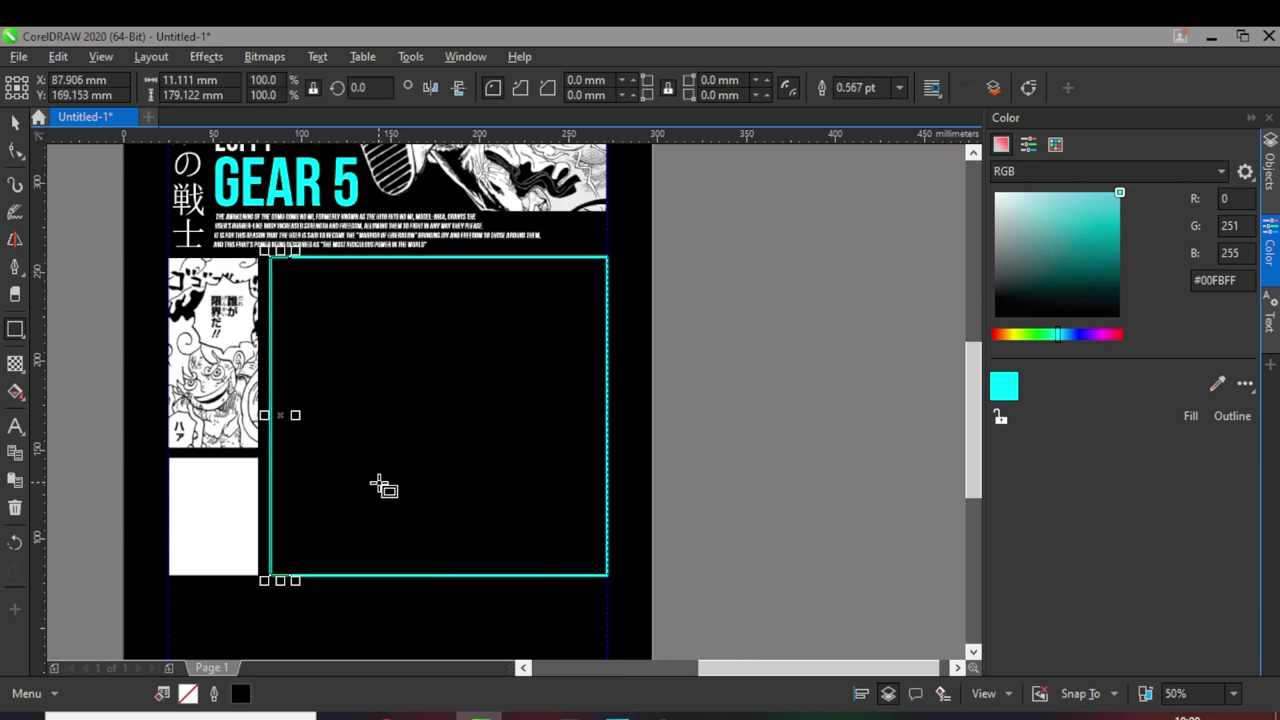
{"action": "key", "text": "ctrl+z"}
{"action": "left_click", "coordinate": [15, 122]}
Step: Make a copy of the cyan frame narrowed to about 11.6 mm at its left edge and place a duplicate beside it
{"action": "left_click", "coordinate": [396, 258]}
{"action": "mouse_move", "coordinate": [268, 258]}
{"action": "left_mouse_down"}
{"action": "mouse_move", "coordinate": [306, 266]}
{"action": "mouse_move", "coordinate": [270, 258]}
{"action": "left_mouse_up"}
{"action": "left_click_drag", "start_coordinate": [606, 414], "coordinate": [292, 395]}
{"action": "mouse_move", "coordinate": [272, 258]}
{"action": "left_mouse_down"}
{"action": "mouse_move", "coordinate": [297, 258]}
{"action": "mouse_move", "coordinate": [289, 246]}
{"action": "left_mouse_up"}
{"action": "key", "text": "ctrl+z"}
{"action": "key", "text": "ctrl+z"}
{"action": "scroll", "coordinate": [293, 272], "scroll_direction": "up", "scroll_amount": 1}
{"action": "right_click", "coordinate": [289, 246]}
{"action": "scroll", "coordinate": [289, 246], "scroll_direction": "down", "scroll_amount": 2}
Step: Repeat the strip duplication until narrow vertical columns run across the cyan frame
{"action": "key", "text": "ctrl+r"}
{"action": "key", "text": "ctrl+r"}
{"action": "key", "text": "ctrl+r"}
{"action": "key", "text": "ctrl+r"}
{"action": "key", "text": "ctrl+r"}
{"action": "key", "text": "ctrl+r"}
{"action": "key", "text": "ctrl+r"}
{"action": "key", "text": "ctrl+r"}
{"action": "key", "text": "ctrl+r"}
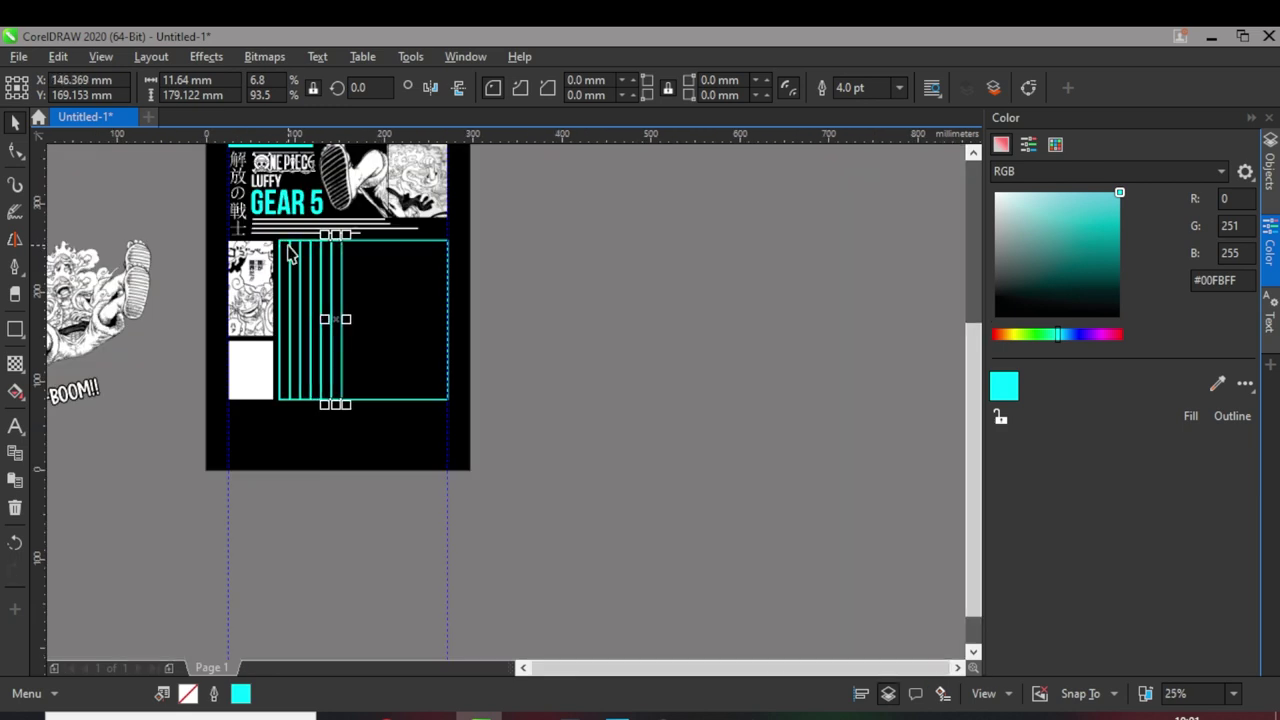
{"action": "scroll", "coordinate": [430, 270], "scroll_direction": "up", "scroll_amount": 1}
{"action": "scroll", "coordinate": [505, 326], "scroll_direction": "down", "scroll_amount": 1}
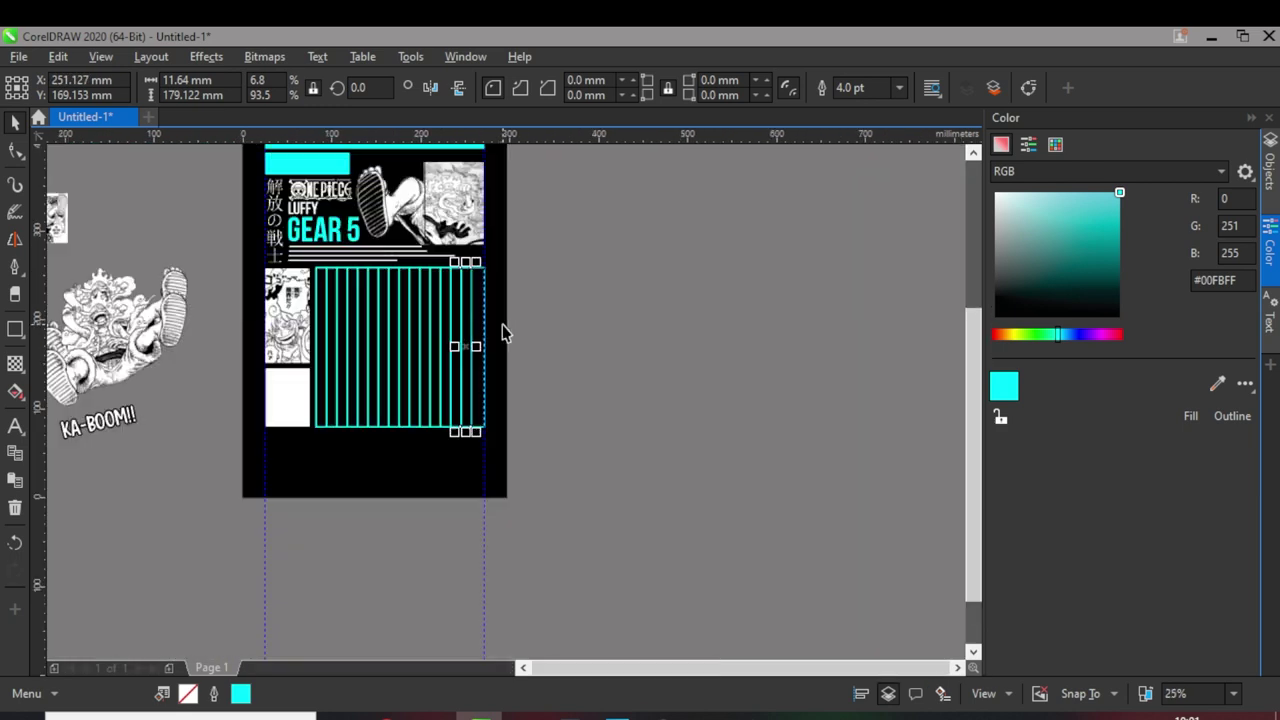
Step: Select all the narrow columns and compress them together to about 170.4 mm wide
{"action": "left_click", "coordinate": [477, 553]}
{"action": "left_click", "coordinate": [312, 272]}
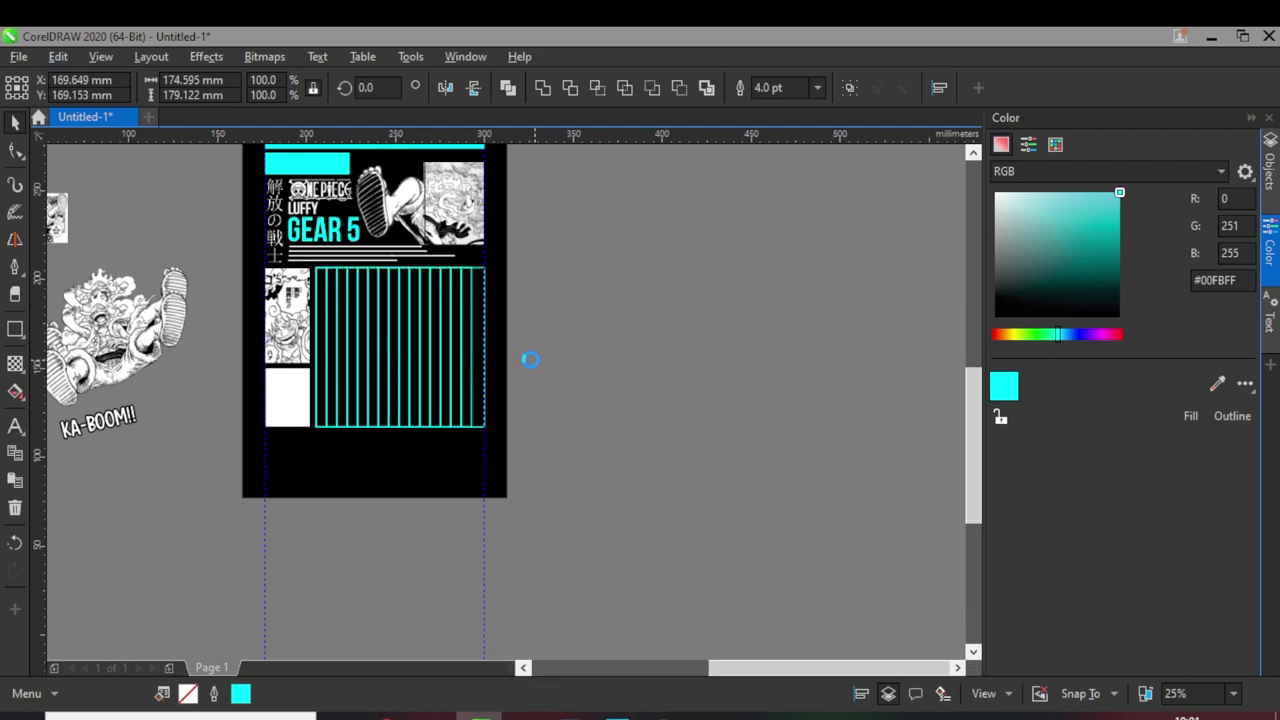
{"action": "scroll", "coordinate": [414, 334], "scroll_direction": "up", "scroll_amount": 4}
{"action": "scroll", "coordinate": [394, 357], "scroll_direction": "up", "scroll_amount": 2}
{"action": "scroll", "coordinate": [398, 352], "scroll_direction": "down", "scroll_amount": 2}
{"action": "scroll", "coordinate": [404, 418], "scroll_direction": "down", "scroll_amount": 1}
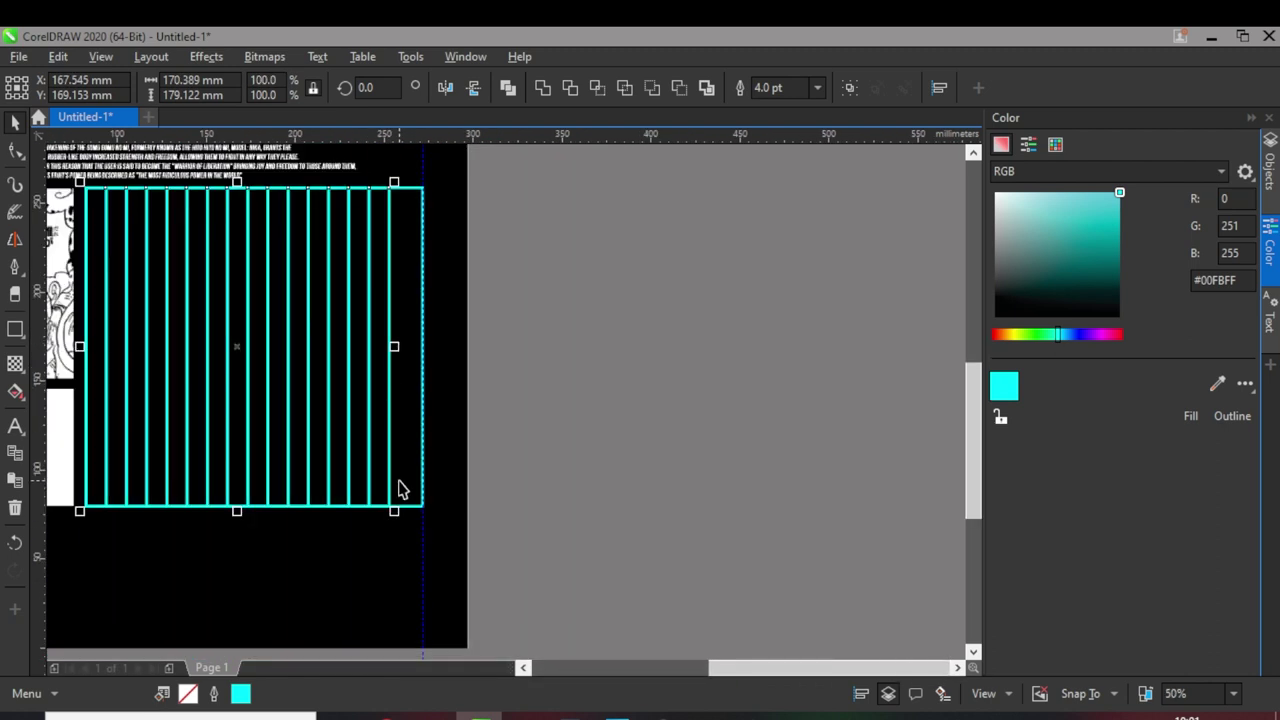
Step: Duplicate the last narrow column once more, snapped against the right end of the row
{"action": "left_click", "coordinate": [456, 226]}
{"action": "left_click", "coordinate": [389, 224]}
{"action": "mouse_move", "coordinate": [369, 187]}
{"action": "left_mouse_down"}
{"action": "mouse_move", "coordinate": [394, 192]}
{"action": "mouse_move", "coordinate": [375, 171]}
{"action": "left_mouse_up"}
{"action": "right_click", "coordinate": [394, 192]}
{"action": "scroll", "coordinate": [394, 192], "scroll_direction": "up", "scroll_amount": 1}
{"action": "scroll", "coordinate": [394, 192], "scroll_direction": "up", "scroll_amount": 1}
{"action": "scroll", "coordinate": [454, 218], "scroll_direction": "down", "scroll_amount": 3}
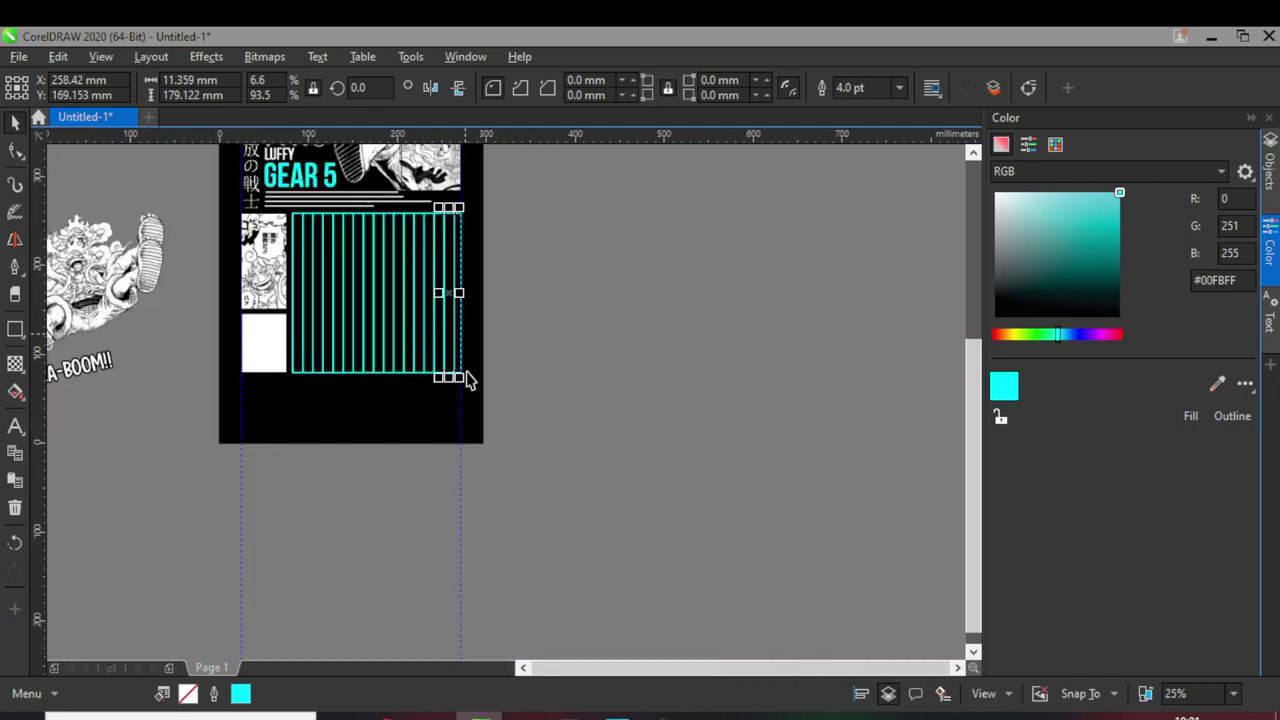
Step: Select all the columns and stretch them together to fill the full width of the cyan frame
{"action": "left_click", "coordinate": [454, 487]}
{"action": "left_click", "coordinate": [460, 349]}
{"action": "scroll", "coordinate": [460, 349], "scroll_direction": "up", "scroll_amount": 1}
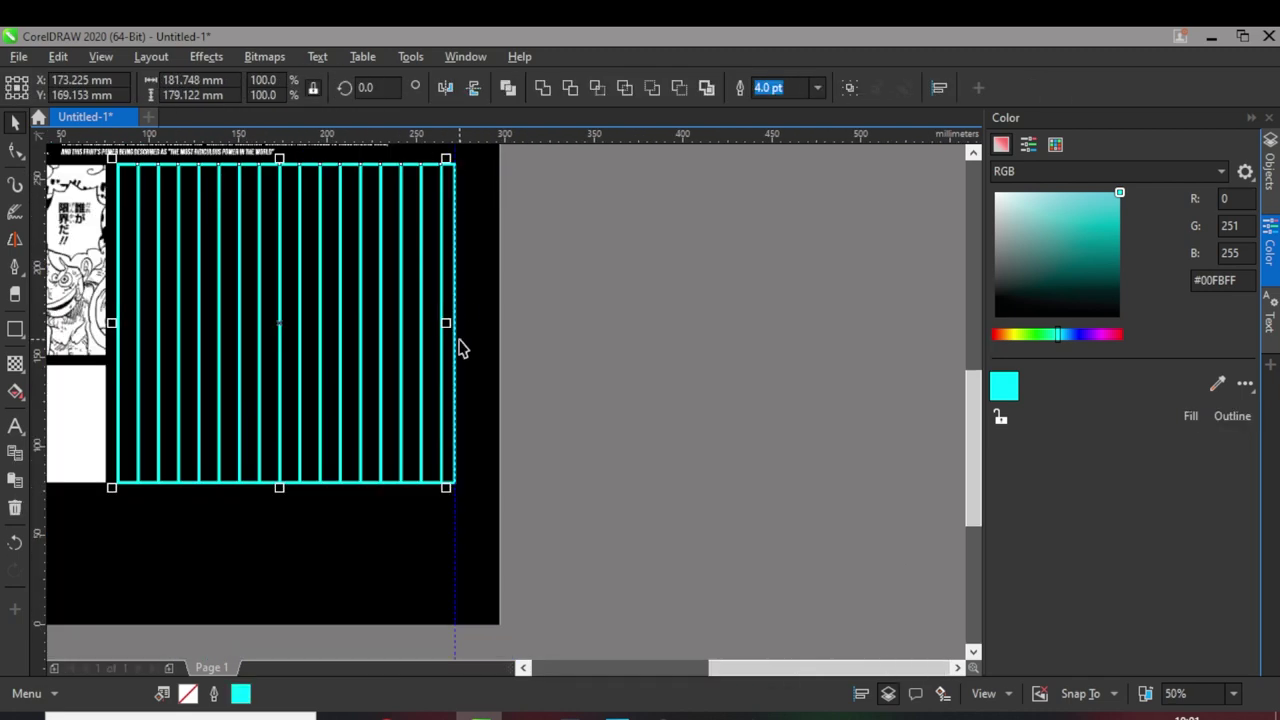
{"action": "scroll", "coordinate": [446, 323], "scroll_direction": "up", "scroll_amount": 2}
{"action": "scroll", "coordinate": [485, 314], "scroll_direction": "down", "scroll_amount": 3}
{"action": "left_click", "coordinate": [414, 290]}
{"action": "scroll", "coordinate": [414, 290], "scroll_direction": "up", "scroll_amount": 1}
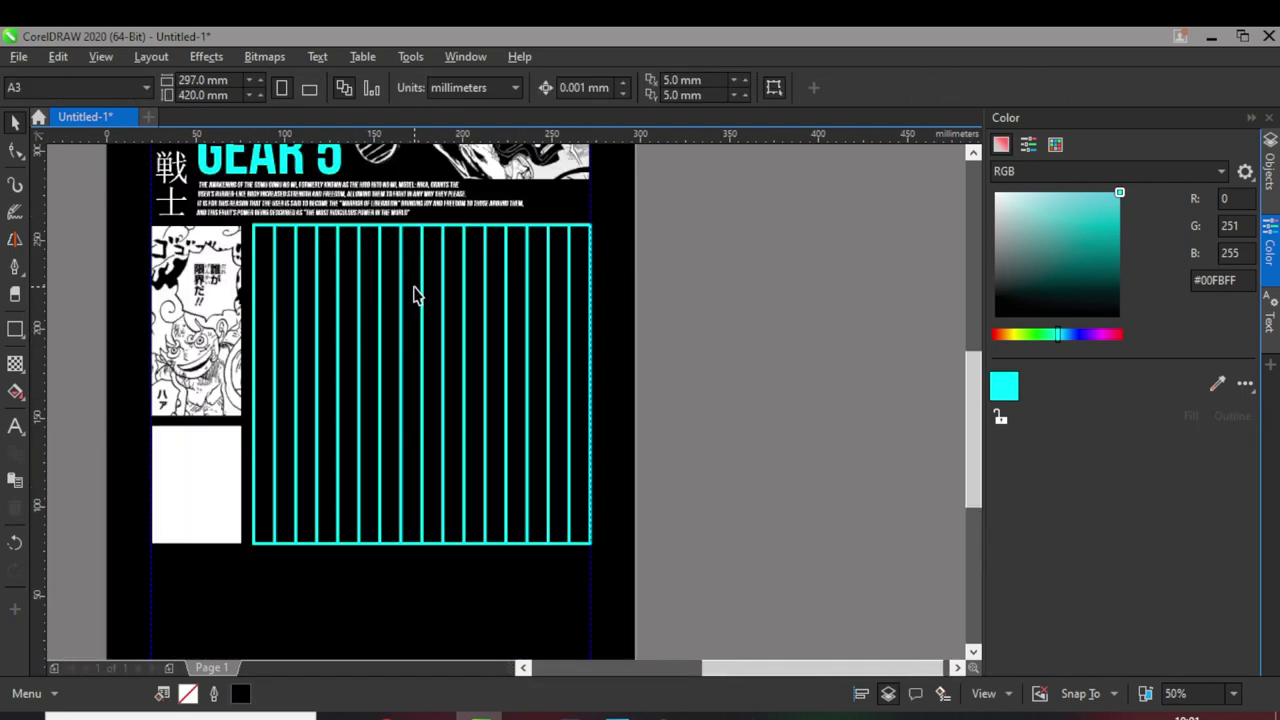
Step: Make a copy of one column rotated 90 degrees and snap it to the frame's upper-left corner
{"action": "left_click", "coordinate": [581, 320], "text": "ctrl"}
{"action": "left_click_drag", "start_coordinate": [578, 383], "coordinate": [373, 372]}
{"action": "left_click_drag", "start_coordinate": [385, 537], "coordinate": [535, 368]}
{"action": "left_click_drag", "start_coordinate": [223, 368], "coordinate": [250, 228]}
{"action": "scroll", "coordinate": [252, 226], "scroll_direction": "up", "scroll_amount": 3}
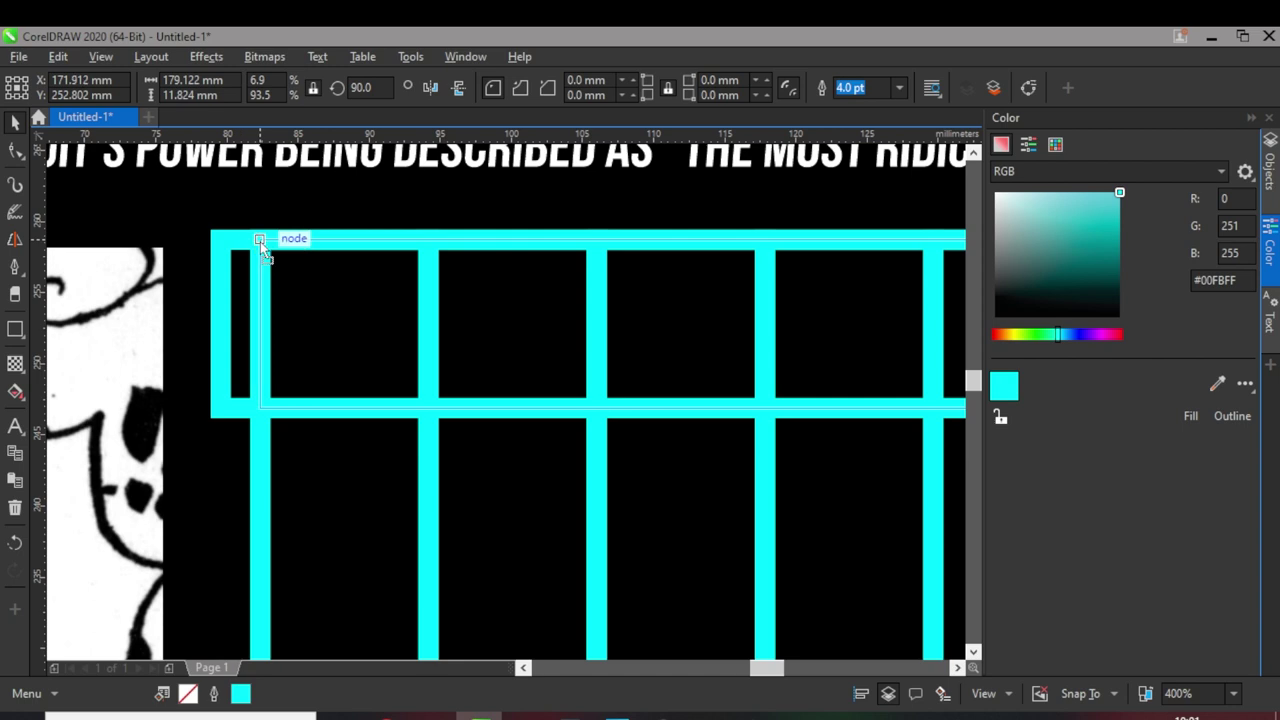
Step: Stretch the horizontal strip to the frame's width, about 189 mm, and place a copy directly beneath it
{"action": "scroll", "coordinate": [257, 243], "scroll_direction": "down", "scroll_amount": 4}
{"action": "left_click_drag", "start_coordinate": [620, 268], "coordinate": [650, 288]}
{"action": "right_click", "coordinate": [650, 288]}
{"action": "scroll", "coordinate": [610, 235], "scroll_direction": "down", "scroll_amount": 2}
Step: Repeat the horizontal strip duplication downward until the rows and columns form a grid over the whole frame
{"action": "key", "text": "ctrl+r"}
{"action": "key", "text": "ctrl+r"}
{"action": "key", "text": "ctrl+r"}
{"action": "key", "text": "ctrl+r"}
{"action": "key", "text": "ctrl+r"}
{"action": "key", "text": "ctrl+r"}
{"action": "key", "text": "ctrl+r"}
{"action": "key", "text": "ctrl+r"}
{"action": "key", "text": "ctrl+r"}
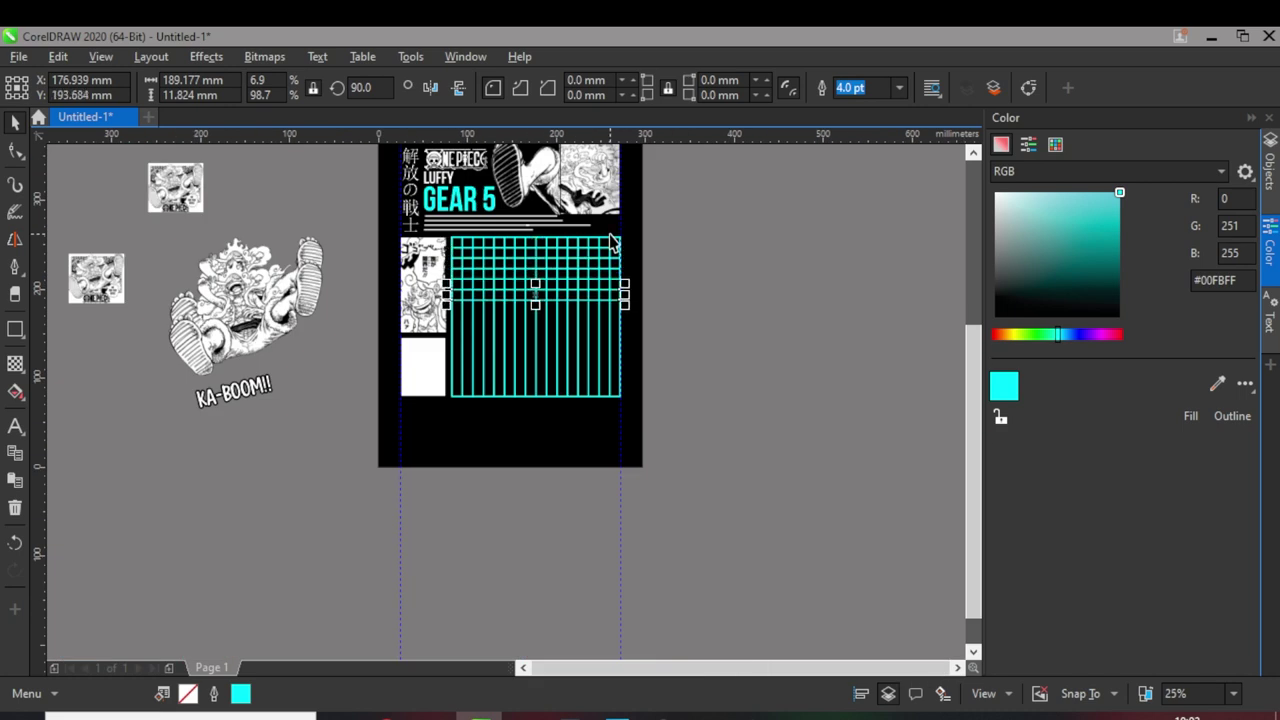
{"action": "left_click", "coordinate": [664, 291]}
Step: Check the grid's fit along the frame edges and within the rest of the poster layout
{"action": "scroll", "coordinate": [611, 320], "scroll_direction": "up", "scroll_amount": 1}
{"action": "scroll", "coordinate": [508, 377], "scroll_direction": "down", "scroll_amount": 1}
{"action": "scroll", "coordinate": [609, 292], "scroll_direction": "down", "scroll_amount": 1}
{"action": "scroll", "coordinate": [495, 310], "scroll_direction": "up", "scroll_amount": 2}
{"action": "scroll", "coordinate": [495, 311], "scroll_direction": "up", "scroll_amount": 2}
{"action": "scroll", "coordinate": [505, 318], "scroll_direction": "down", "scroll_amount": 2}
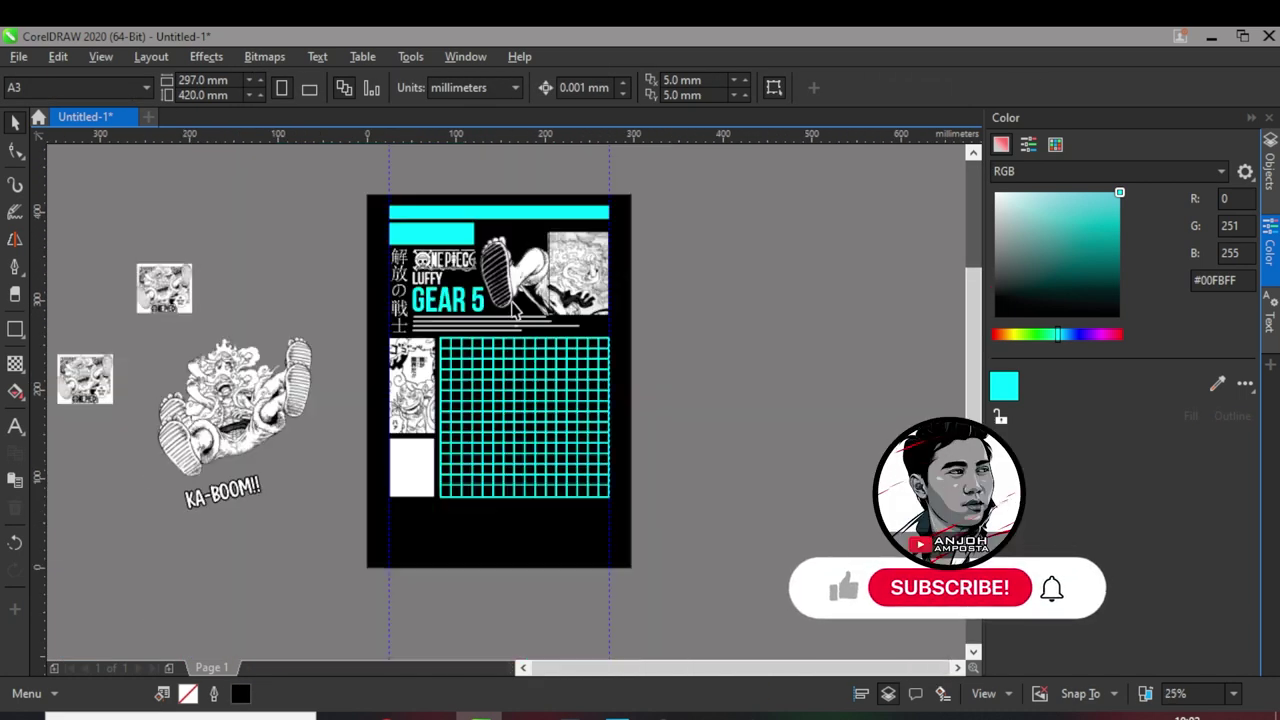
{"action": "scroll", "coordinate": [509, 318], "scroll_direction": "up", "scroll_amount": 3}
{"action": "scroll", "coordinate": [483, 257], "scroll_direction": "down", "scroll_amount": 3}
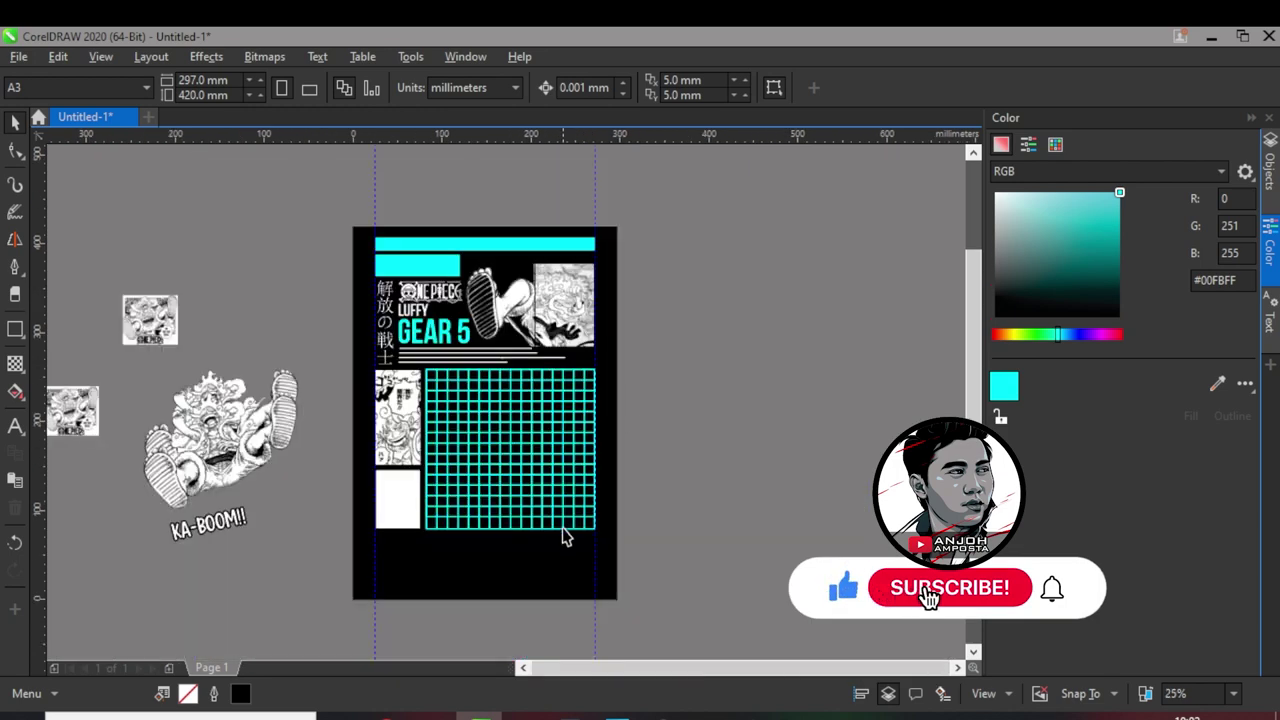
{"action": "left_click", "coordinate": [225, 427]}
{"action": "left_click_drag", "start_coordinate": [211, 406], "coordinate": [497, 407]}
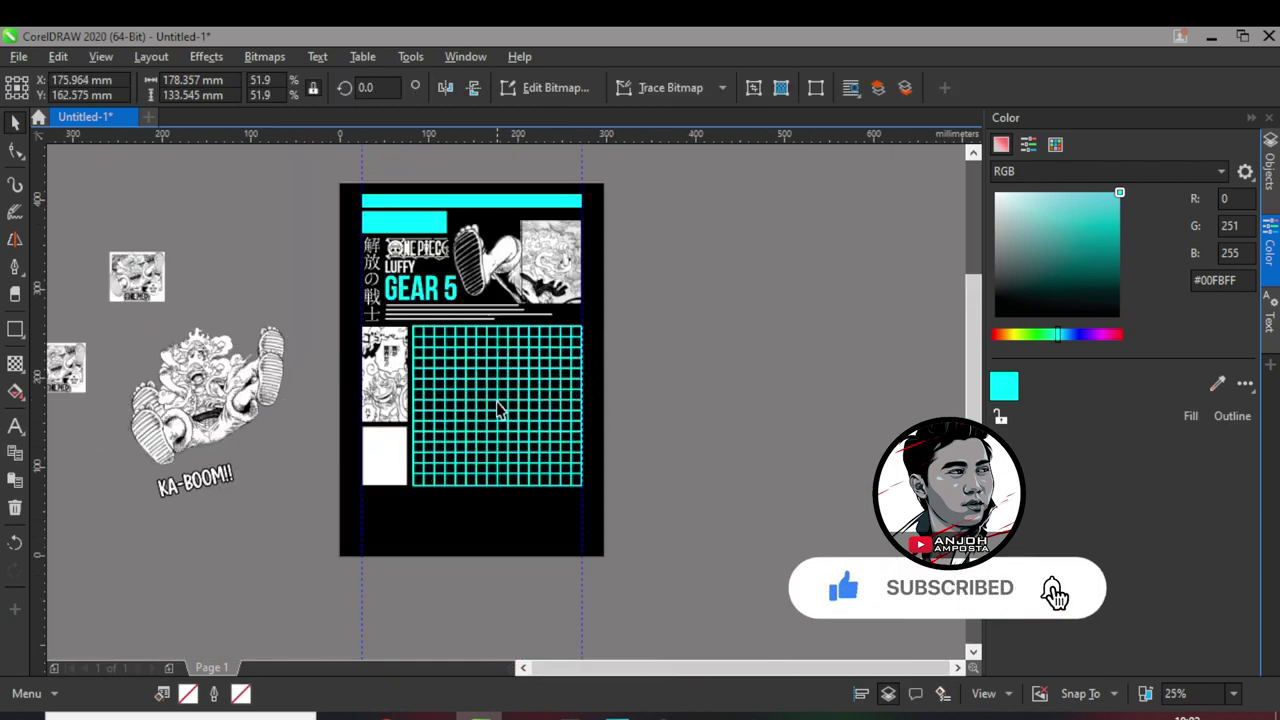
{"action": "scroll", "coordinate": [513, 410], "scroll_direction": "up", "scroll_amount": 1}
{"action": "key", "text": "ctrl+z"}
Step: Place a copy of the leaping Luffy illustration, about 178 mm wide, in front of the cyan grid
{"action": "scroll", "coordinate": [541, 390], "scroll_direction": "down", "scroll_amount": 1}
{"action": "left_click_drag", "start_coordinate": [243, 400], "coordinate": [523, 405]}
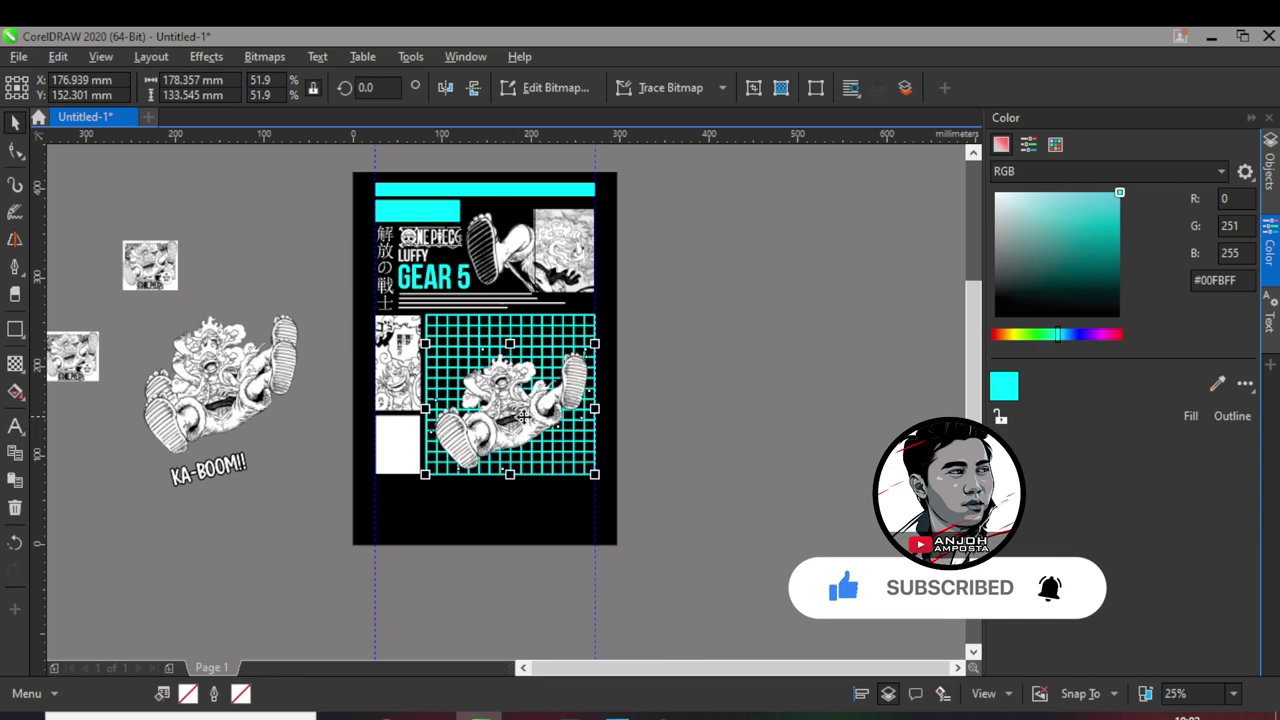
{"action": "scroll", "coordinate": [523, 410], "scroll_direction": "up", "scroll_amount": 1}
{"action": "scroll", "coordinate": [523, 415], "scroll_direction": "up", "scroll_amount": 2}
{"action": "scroll", "coordinate": [584, 326], "scroll_direction": "down", "scroll_amount": 1}
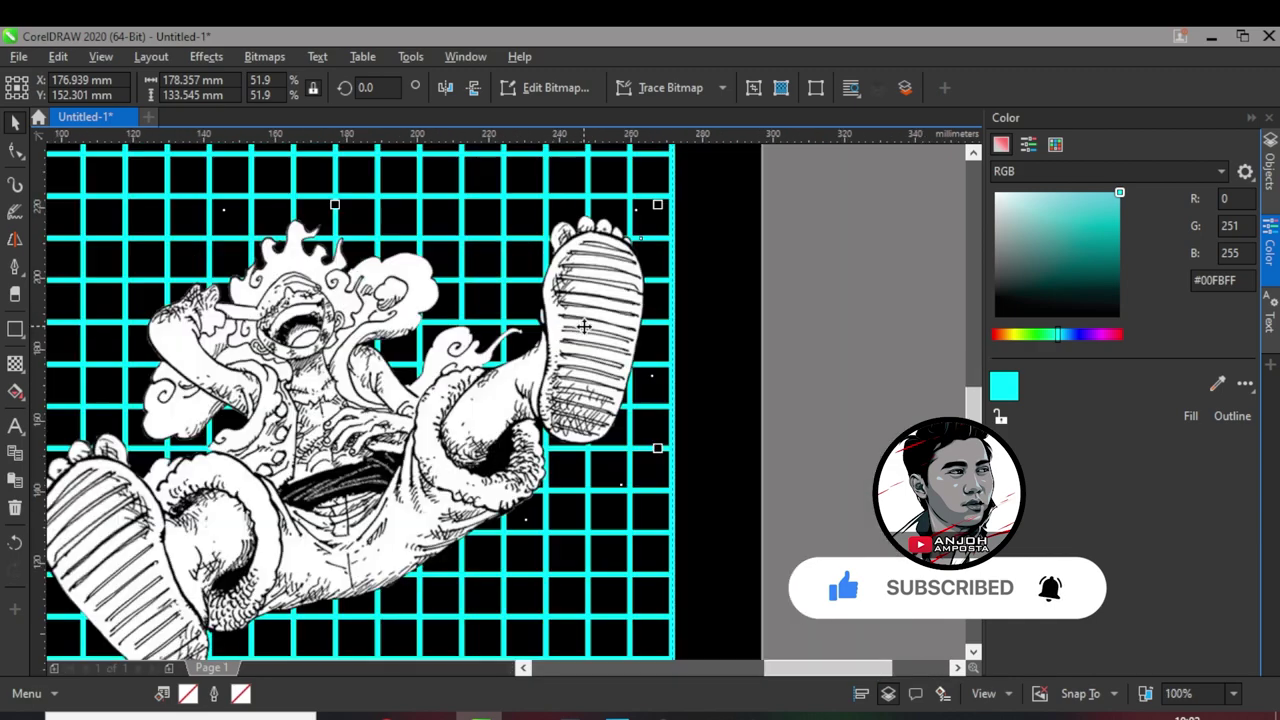
Step: Nudge the Luffy copy on the grid to about X 179.1 mm and Y 152.8 mm
{"action": "scroll", "coordinate": [553, 330], "scroll_direction": "down", "scroll_amount": 1}
{"action": "scroll", "coordinate": [356, 505], "scroll_direction": "up", "scroll_amount": 1}
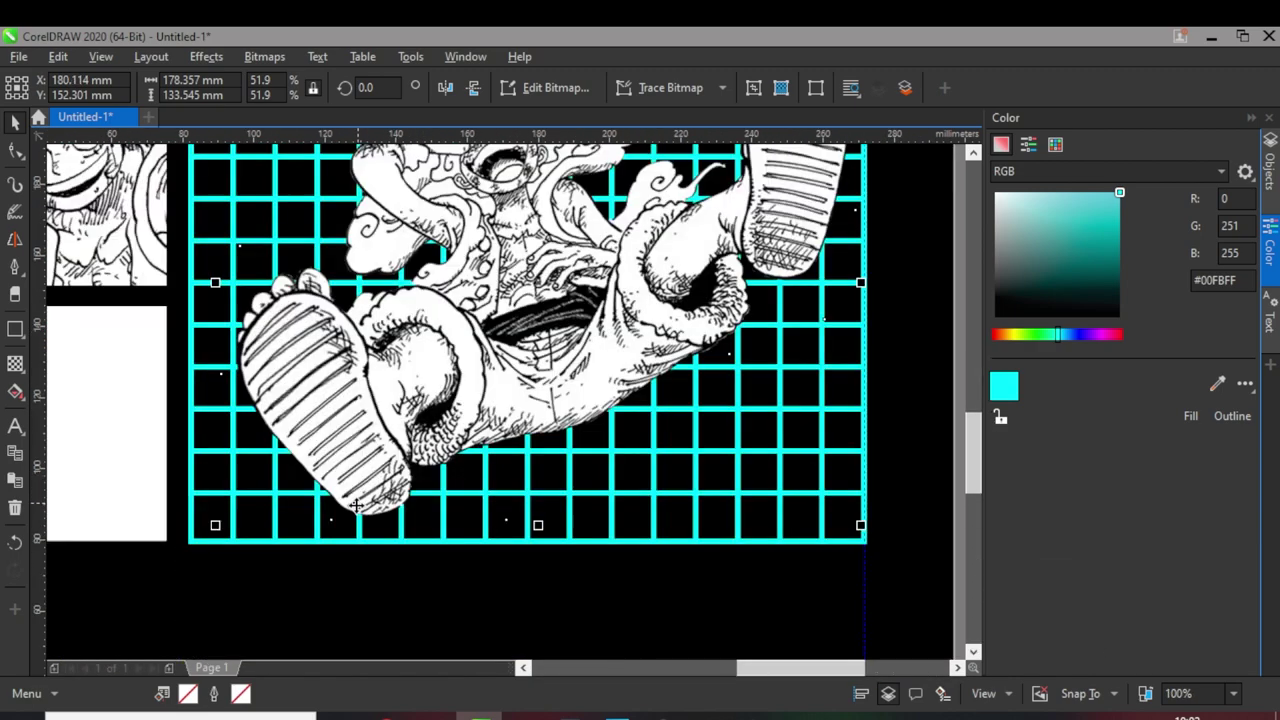
{"action": "left_click_drag", "start_coordinate": [332, 475], "coordinate": [328, 473]}
{"action": "scroll", "coordinate": [353, 456], "scroll_direction": "down", "scroll_amount": 1}
{"action": "left_click", "coordinate": [686, 408]}
{"action": "scroll", "coordinate": [686, 412], "scroll_direction": "down", "scroll_amount": 1}
{"action": "scroll", "coordinate": [581, 325], "scroll_direction": "up", "scroll_amount": 1}
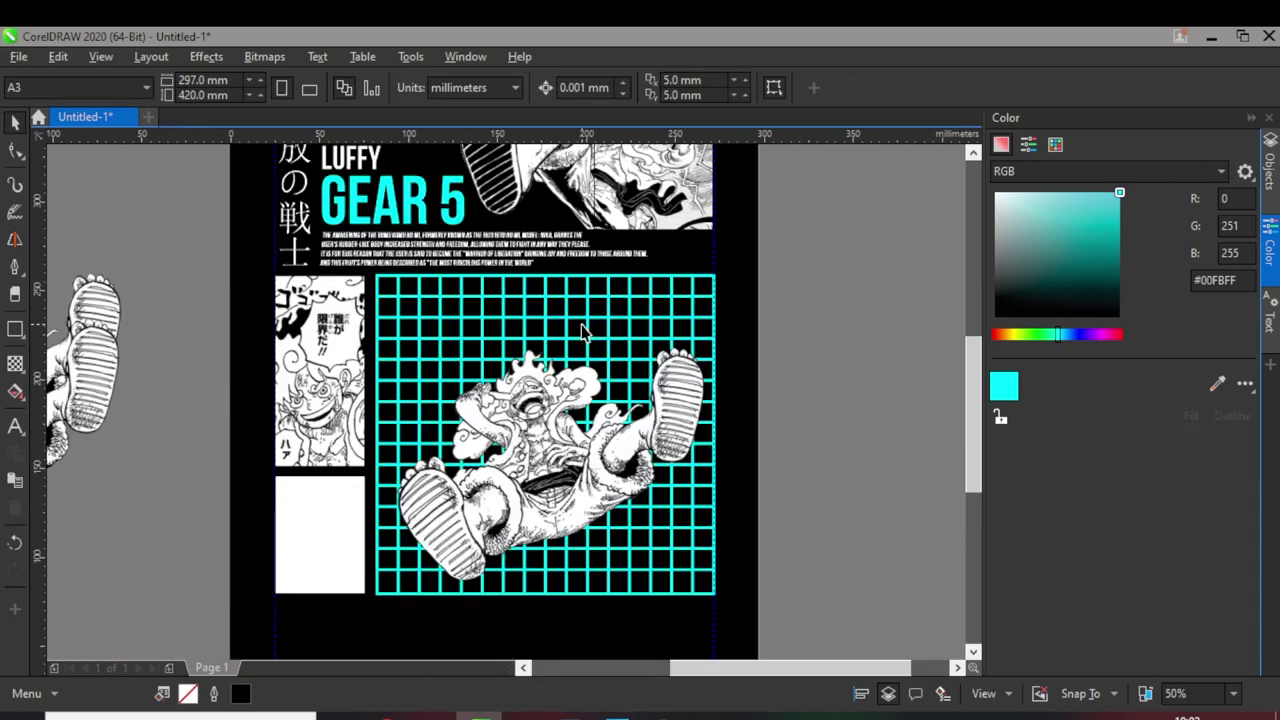
Step: Enlarge the Luffy copy slightly from its lower-left corner so it nearly spans the grid
{"action": "left_click", "coordinate": [533, 398]}
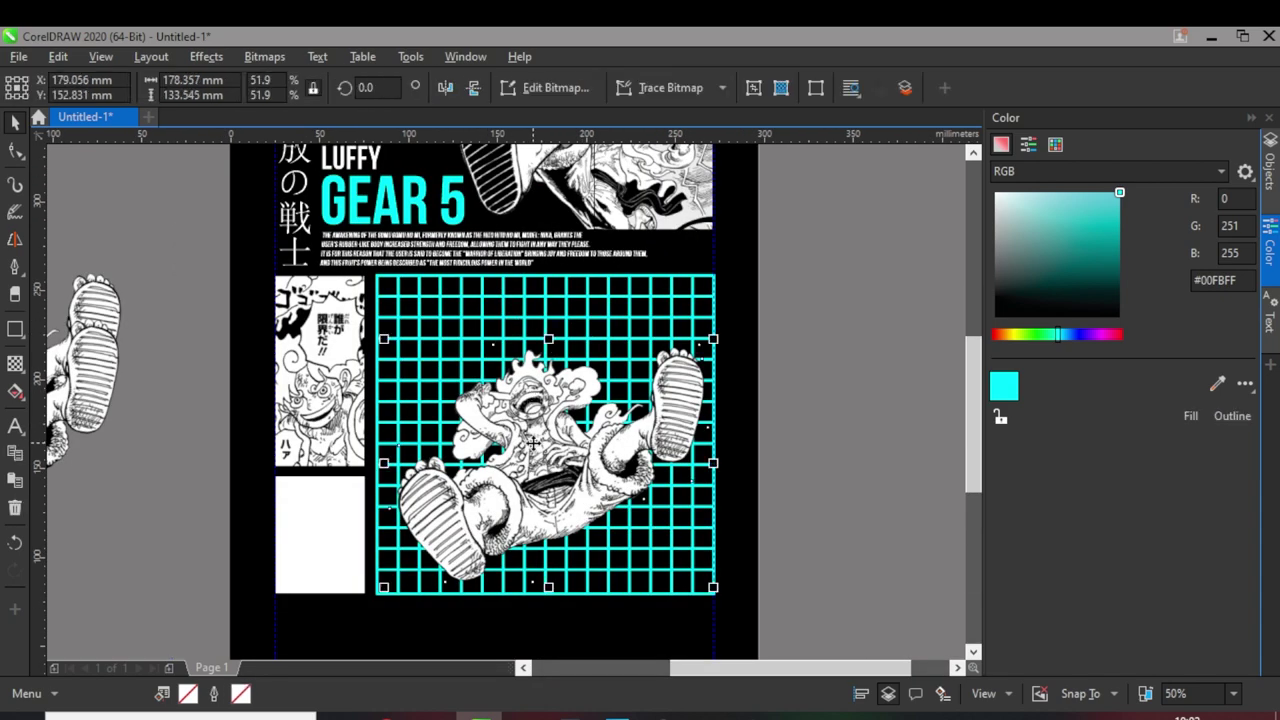
{"action": "scroll", "coordinate": [530, 405], "scroll_direction": "up", "scroll_amount": 1}
{"action": "scroll", "coordinate": [525, 413], "scroll_direction": "down", "scroll_amount": 1}
{"action": "scroll", "coordinate": [375, 590], "scroll_direction": "up", "scroll_amount": 1}
{"action": "left_click_drag", "start_coordinate": [391, 520], "coordinate": [372, 551]}
{"action": "scroll", "coordinate": [403, 518], "scroll_direction": "down", "scroll_amount": 1}
{"action": "scroll", "coordinate": [633, 386], "scroll_direction": "down", "scroll_amount": 1}
{"action": "left_click", "coordinate": [706, 391]}
{"action": "scroll", "coordinate": [704, 391], "scroll_direction": "up", "scroll_amount": 1}
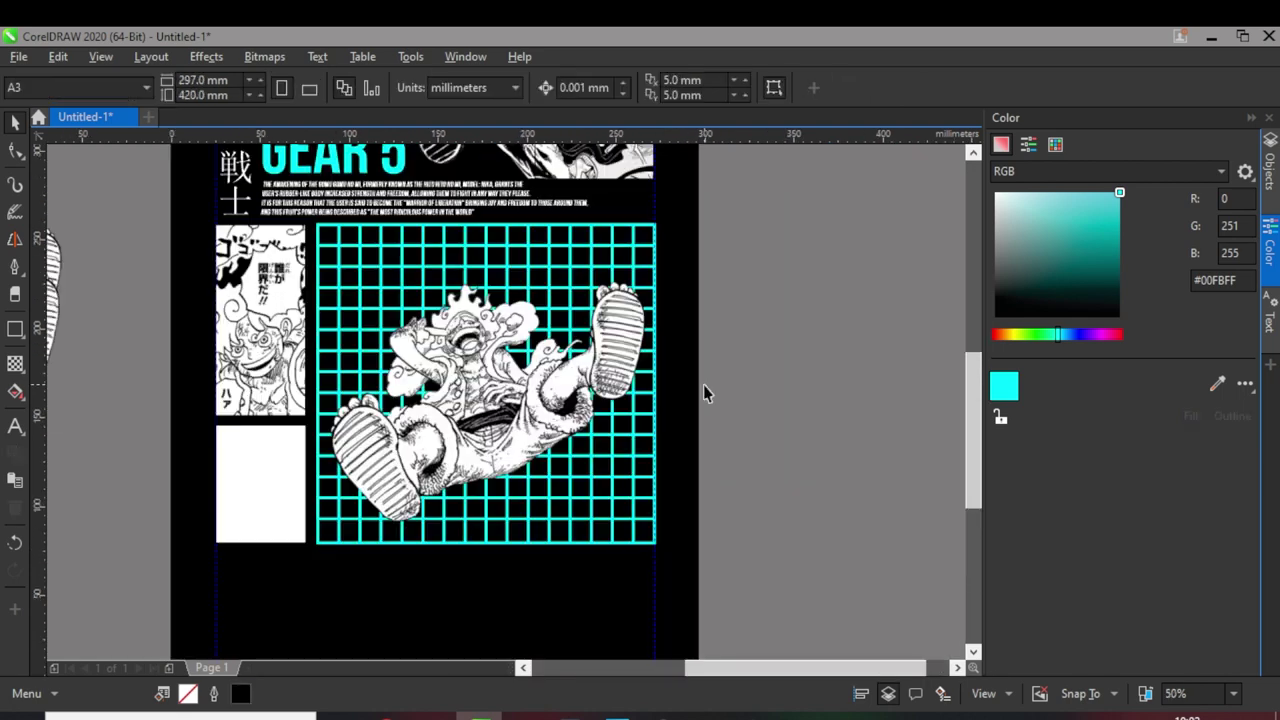
Step: Draw a rectangle covering the whole grid, about 189 by 179 mm, with no outline and a cyan #00FBFF fill
{"action": "left_click", "coordinate": [15, 328]}
{"action": "left_click_drag", "start_coordinate": [318, 226], "coordinate": [656, 545]}
{"action": "left_click", "coordinate": [899, 87]}
{"action": "left_click", "coordinate": [870, 106]}
{"action": "left_click", "coordinate": [1191, 415]}
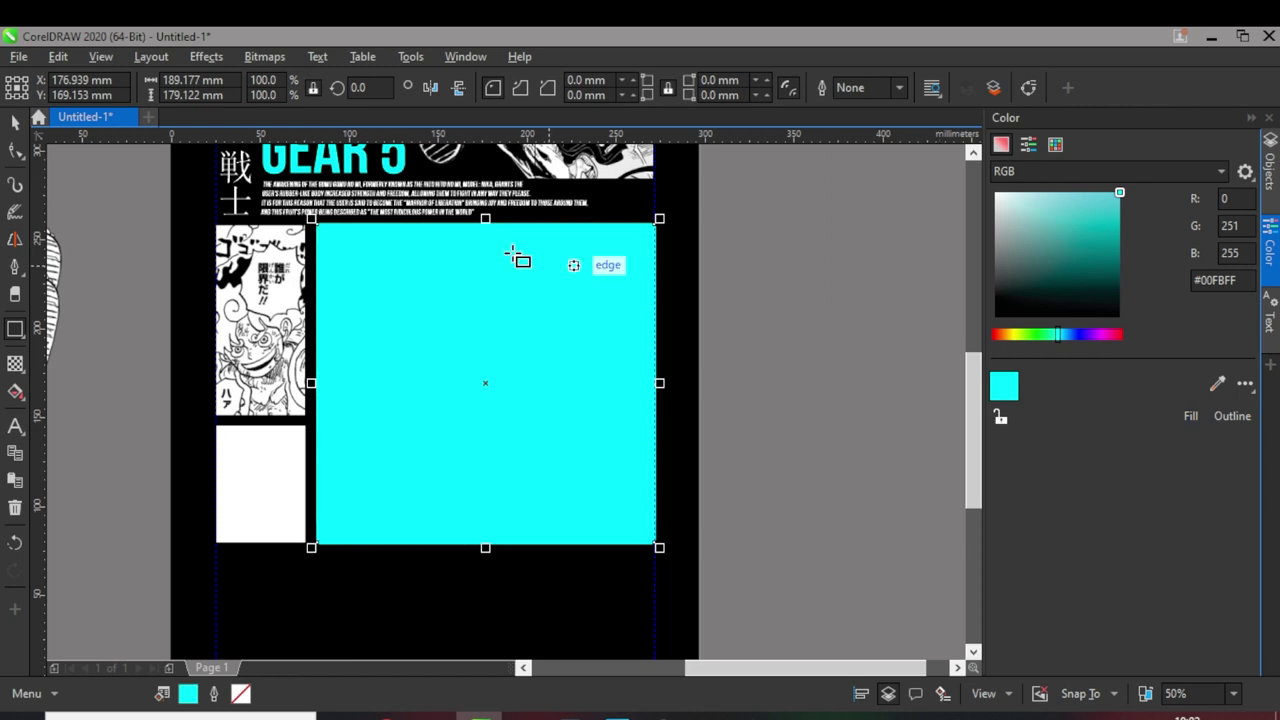
Step: Give the cyan rectangle over the grid a uniform 50% transparency with the Overlay merge mode
{"action": "left_click", "coordinate": [15, 365]}
{"action": "left_click", "coordinate": [41, 87]}
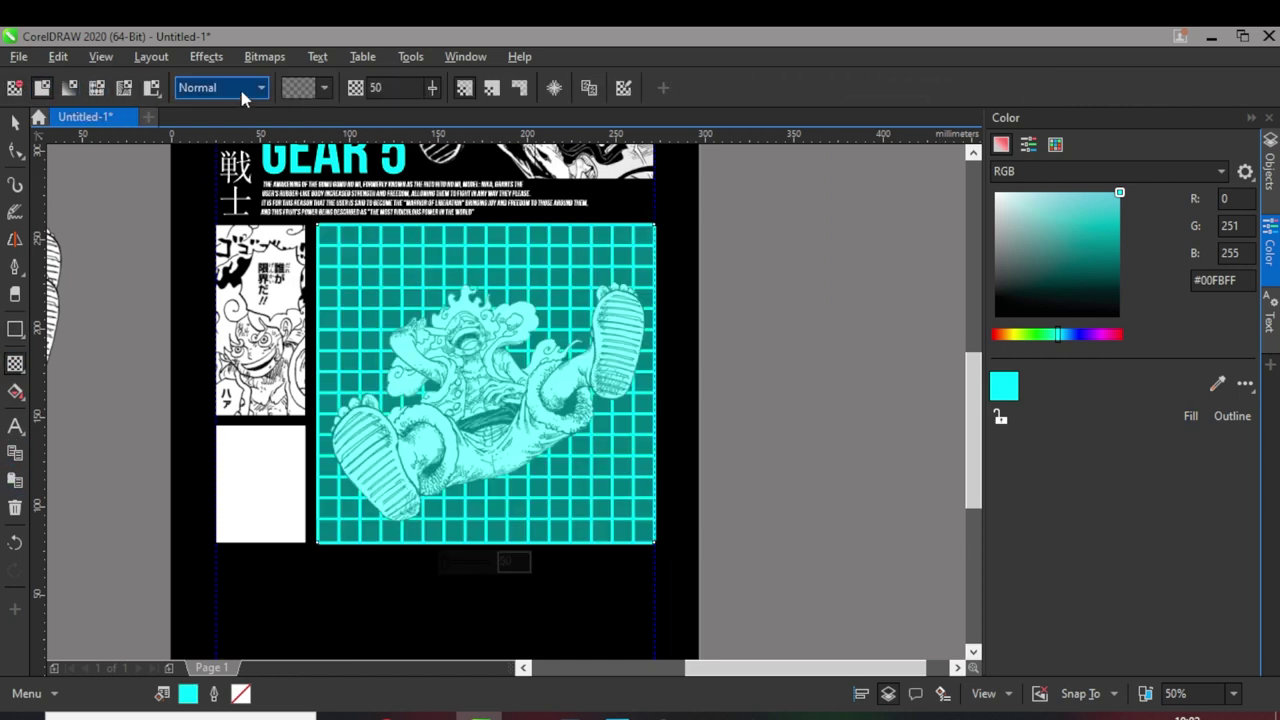
{"action": "left_click", "coordinate": [222, 87]}
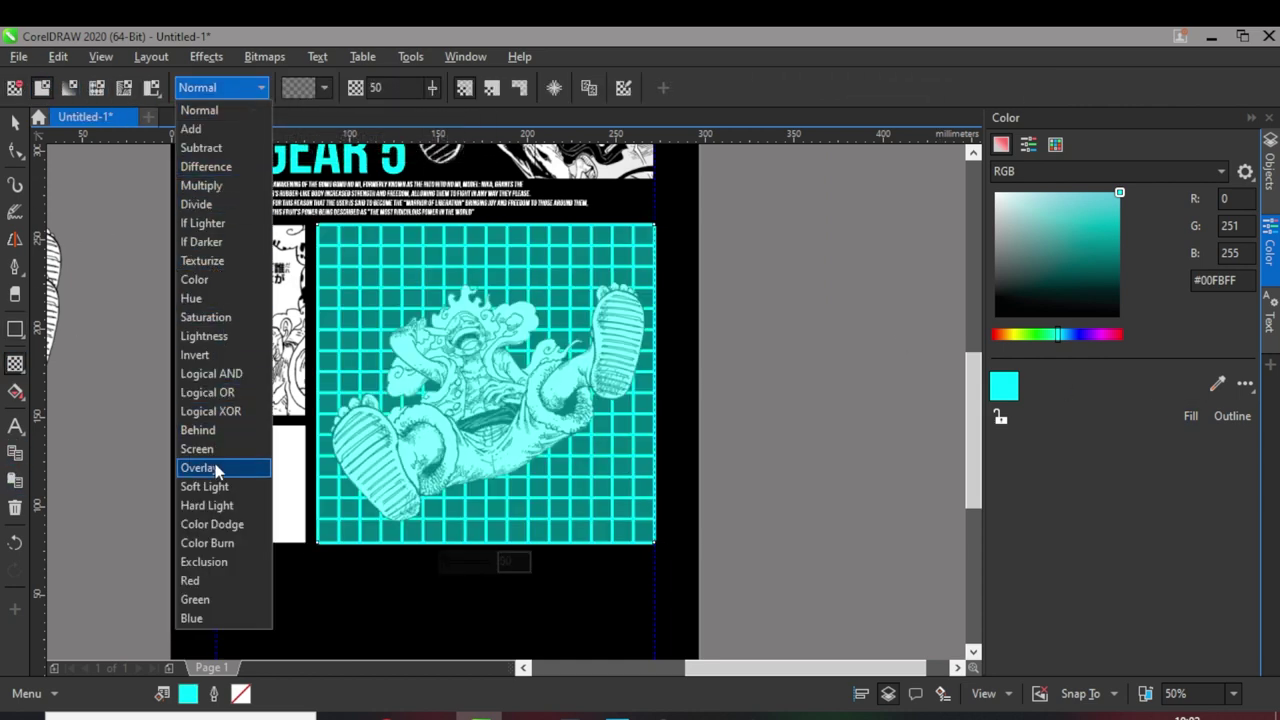
{"action": "left_click", "coordinate": [215, 468]}
{"action": "left_click", "coordinate": [15, 120]}
{"action": "left_click", "coordinate": [745, 413]}
{"action": "scroll", "coordinate": [416, 420], "scroll_direction": "up", "scroll_amount": 1}
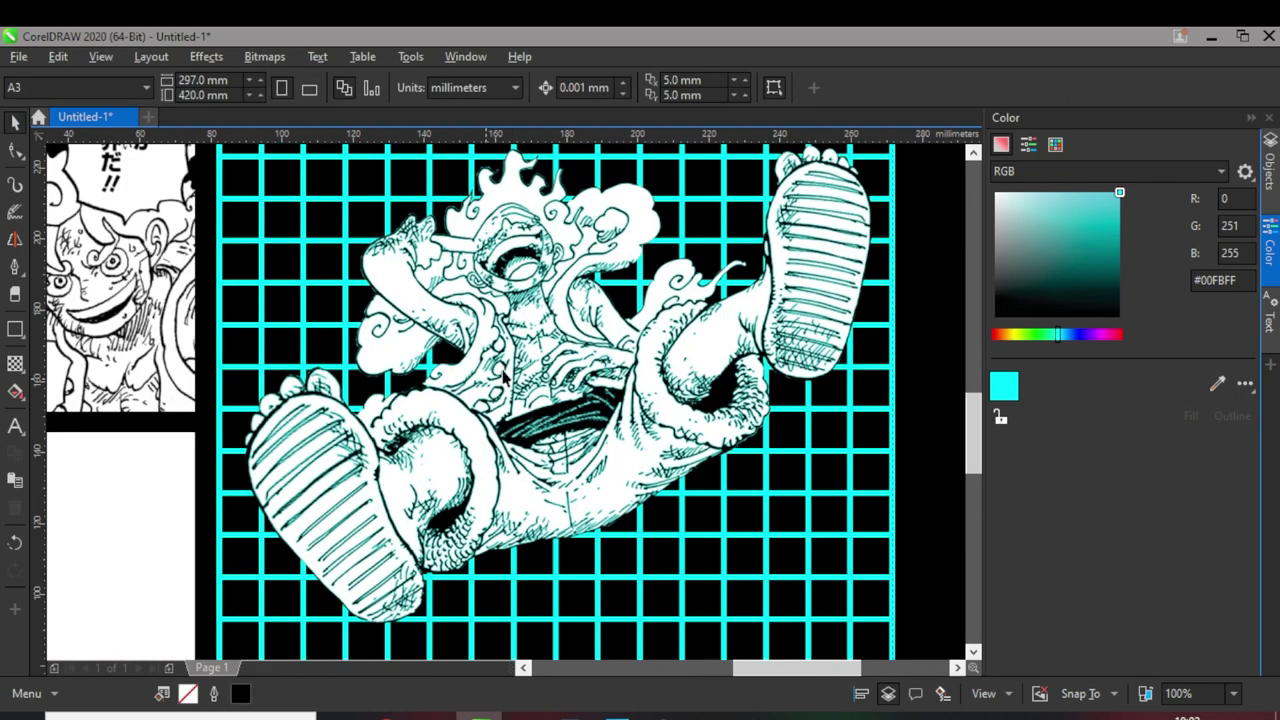
Step: Draw a rectangle about 50 by 107 mm over the tall manga panel, with a cyan #00FBFF fill and no outline
{"action": "scroll", "coordinate": [518, 364], "scroll_direction": "down", "scroll_amount": 1}
{"action": "scroll", "coordinate": [237, 214], "scroll_direction": "up", "scroll_amount": 1}
{"action": "left_click", "coordinate": [15, 329]}
{"action": "left_click_drag", "start_coordinate": [305, 214], "coordinate": [476, 566]}
{"action": "left_click", "coordinate": [1178, 418]}
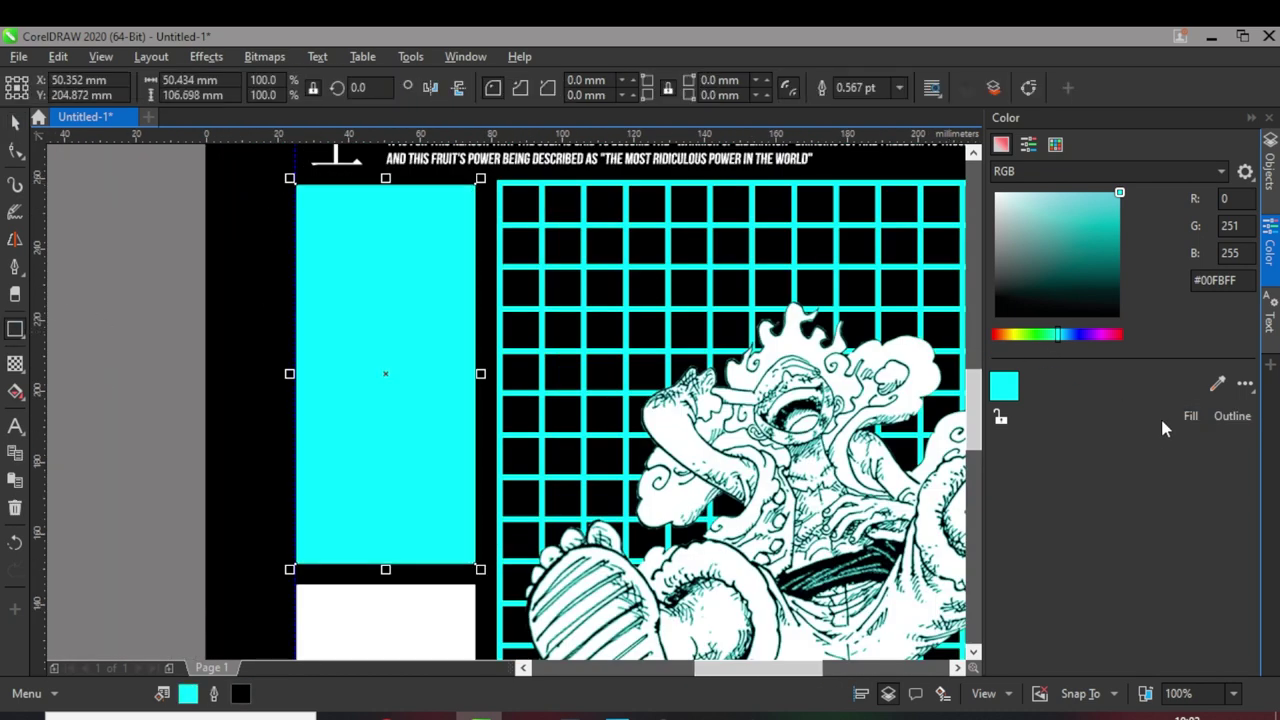
{"action": "double_click", "coordinate": [213, 693]}
{"action": "left_click", "coordinate": [521, 303]}
{"action": "left_click", "coordinate": [510, 326]}
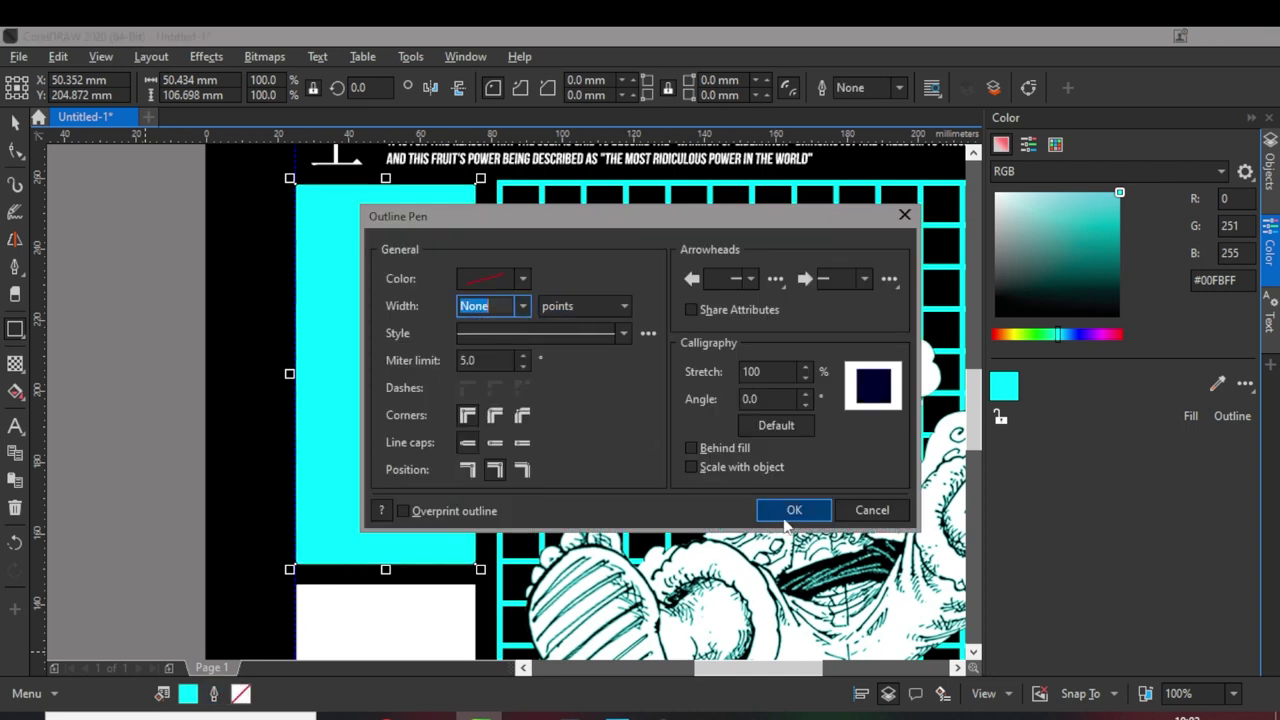
{"action": "key", "text": "Return"}
Step: Apply a uniform 50% transparency in Overlay mode to the cyan rectangle on the tall manga panel
{"action": "left_click", "coordinate": [15, 363]}
{"action": "left_click", "coordinate": [42, 87]}
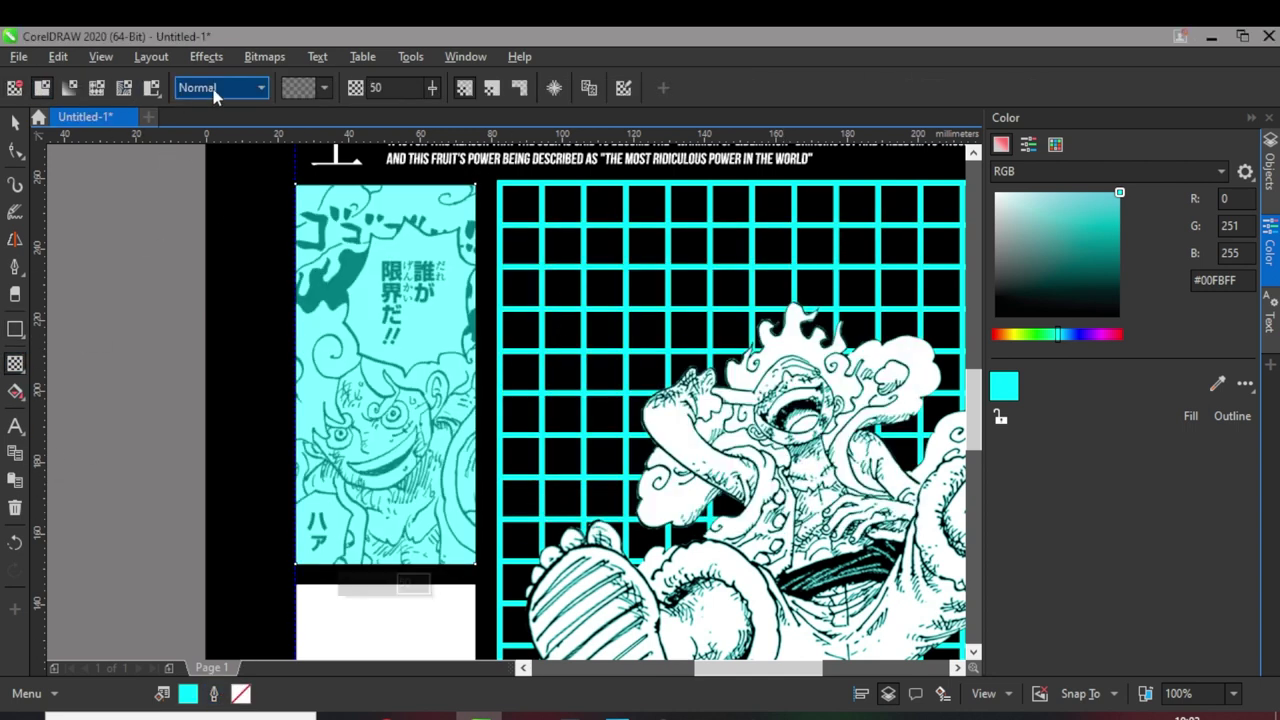
{"action": "left_click", "coordinate": [220, 87]}
{"action": "left_click", "coordinate": [221, 467]}
{"action": "left_click", "coordinate": [15, 122]}
{"action": "left_click", "coordinate": [116, 268]}
Step: Draw a rectangle about 145 by 93 mm covering the large Luffy foot artwork and the manga image beside the title
{"action": "scroll", "coordinate": [328, 439], "scroll_direction": "up", "scroll_amount": 1}
{"action": "scroll", "coordinate": [287, 391], "scroll_direction": "down", "scroll_amount": 3}
{"action": "scroll", "coordinate": [419, 252], "scroll_direction": "up", "scroll_amount": 1}
{"action": "scroll", "coordinate": [420, 253], "scroll_direction": "up", "scroll_amount": 1}
{"action": "scroll", "coordinate": [416, 260], "scroll_direction": "down", "scroll_amount": 1}
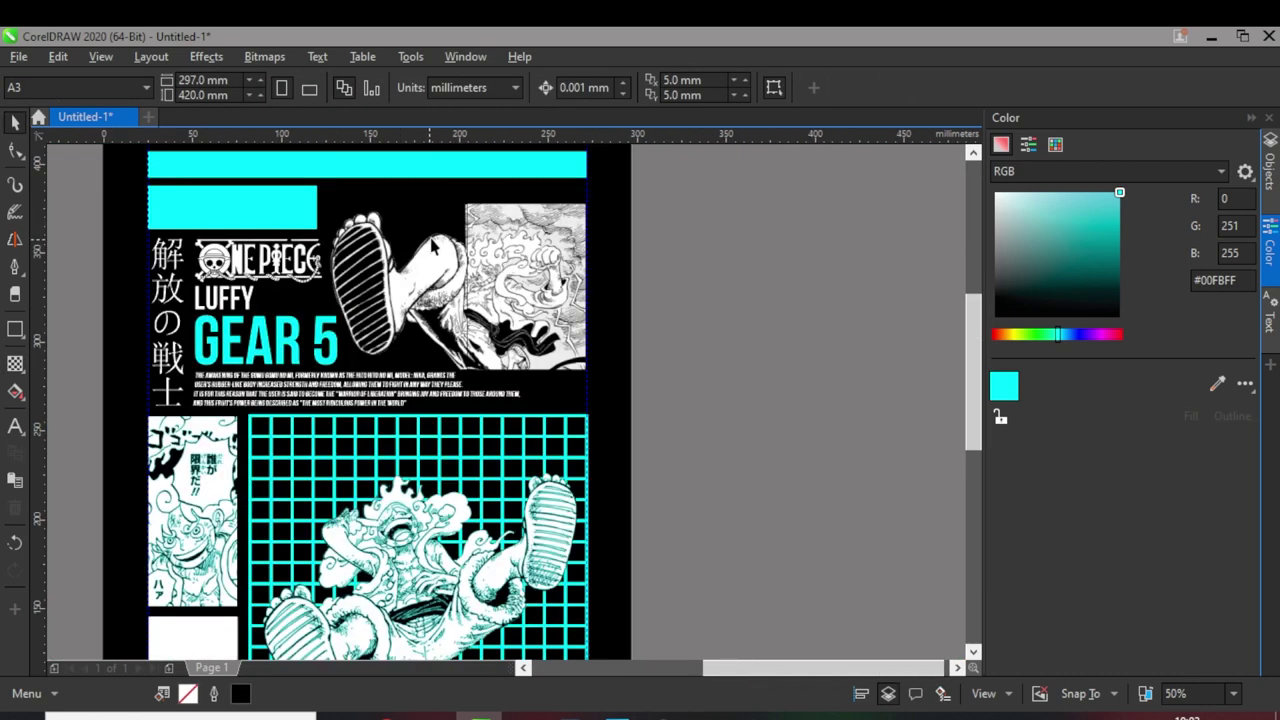
{"action": "scroll", "coordinate": [438, 232], "scroll_direction": "up", "scroll_amount": 1}
{"action": "scroll", "coordinate": [256, 255], "scroll_direction": "down", "scroll_amount": 1}
{"action": "left_click", "coordinate": [16, 330]}
{"action": "left_click_drag", "start_coordinate": [490, 218], "coordinate": [230, 383]}
{"action": "scroll", "coordinate": [270, 291], "scroll_direction": "up", "scroll_amount": 1}
{"action": "left_click_drag", "start_coordinate": [188, 320], "coordinate": [194, 320]}
{"action": "scroll", "coordinate": [390, 326], "scroll_direction": "down", "scroll_amount": 1}
{"action": "scroll", "coordinate": [520, 286], "scroll_direction": "up", "scroll_amount": 1}
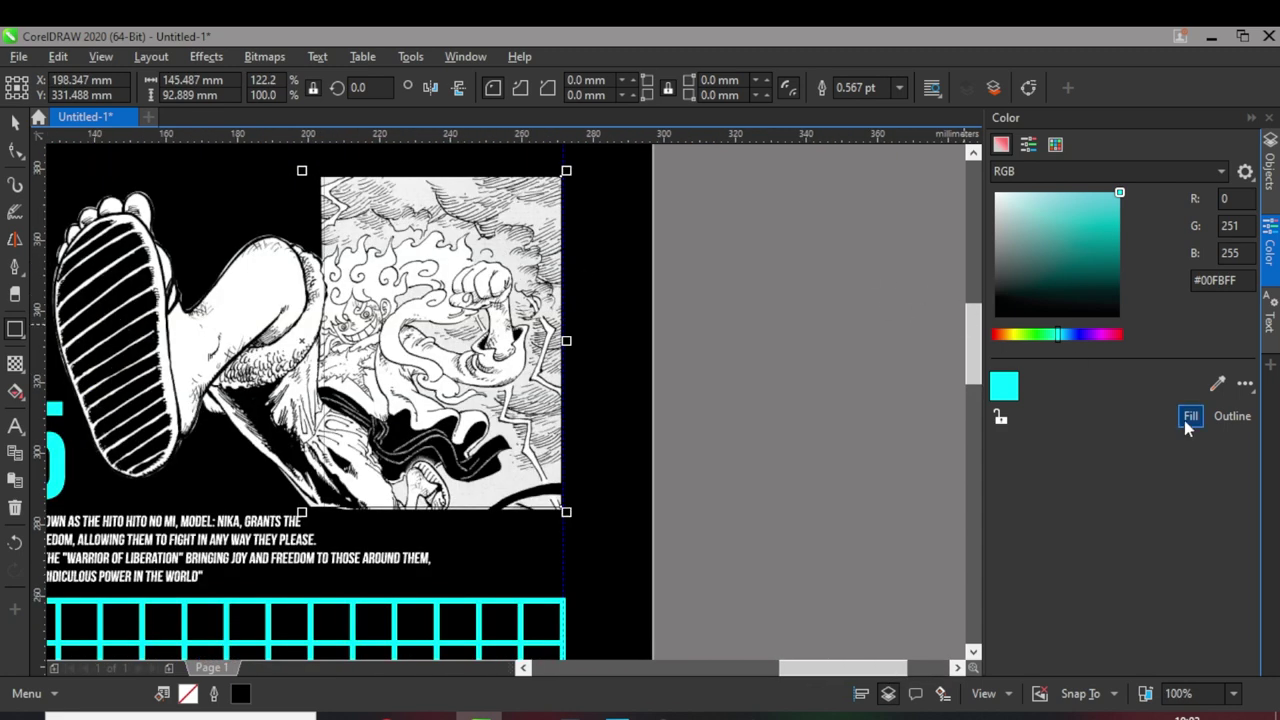
Step: Fill the rectangle over the header artwork with cyan #00FBFF and remove its outline
{"action": "left_click", "coordinate": [1190, 417]}
{"action": "left_click", "coordinate": [899, 87]}
{"action": "left_click", "coordinate": [868, 106]}
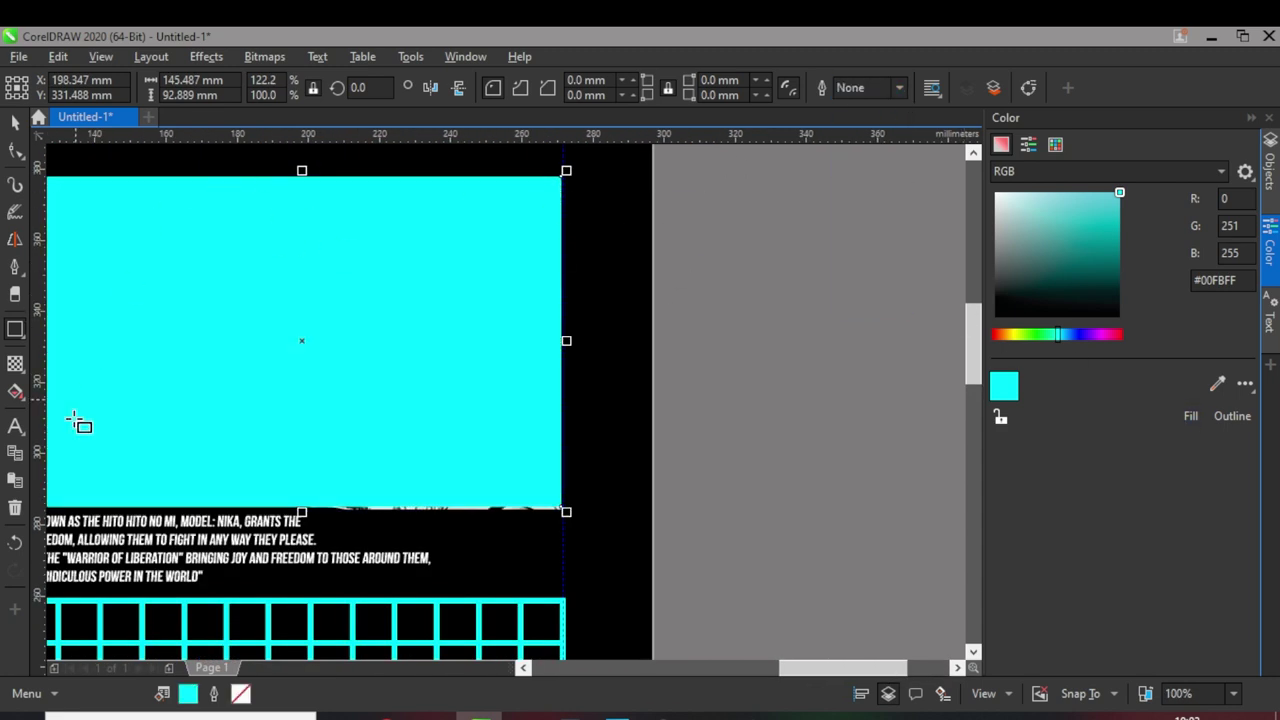
Step: Set the header artwork's cyan rectangle to a uniform 50% transparency with the Overlay merge mode
{"action": "left_click", "coordinate": [15, 364]}
{"action": "left_click", "coordinate": [42, 87]}
{"action": "left_click", "coordinate": [221, 87]}
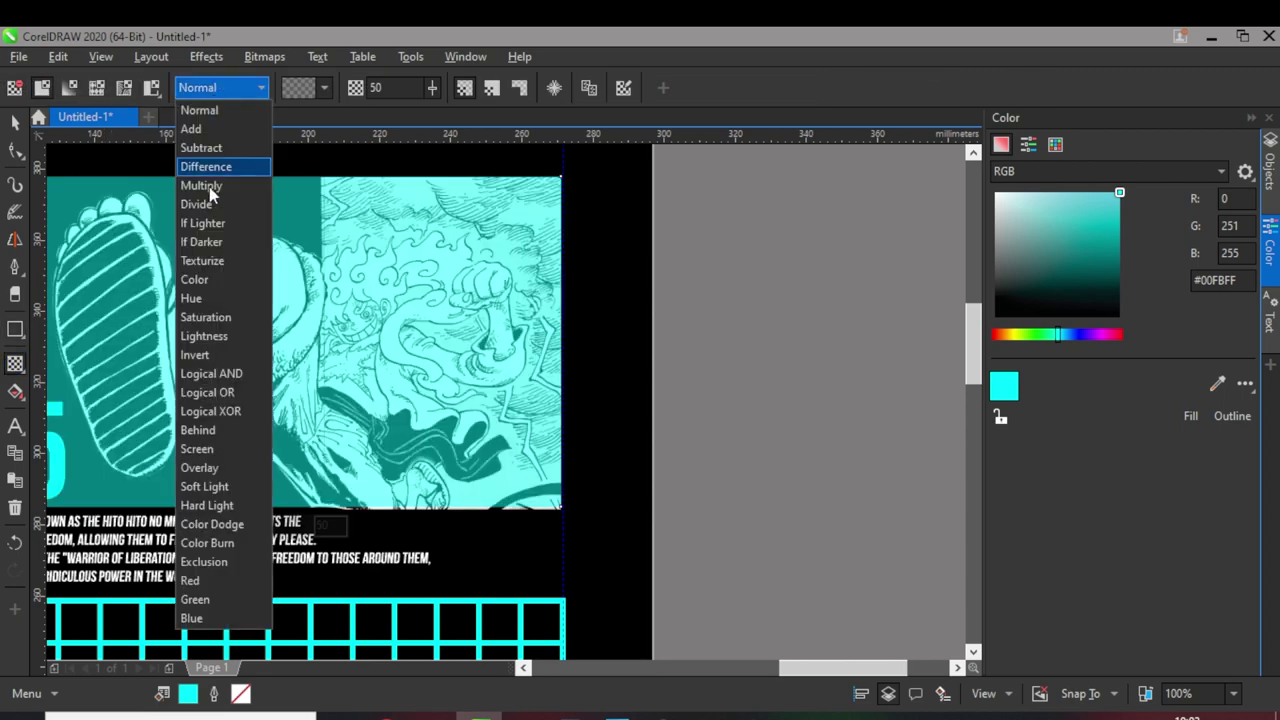
{"action": "left_click", "coordinate": [220, 468]}
{"action": "left_click", "coordinate": [15, 123]}
{"action": "scroll", "coordinate": [311, 348], "scroll_direction": "up", "scroll_amount": 1}
{"action": "scroll", "coordinate": [580, 314], "scroll_direction": "down", "scroll_amount": 3}
{"action": "scroll", "coordinate": [528, 456], "scroll_direction": "up", "scroll_amount": 1}
{"action": "left_click", "coordinate": [781, 366]}
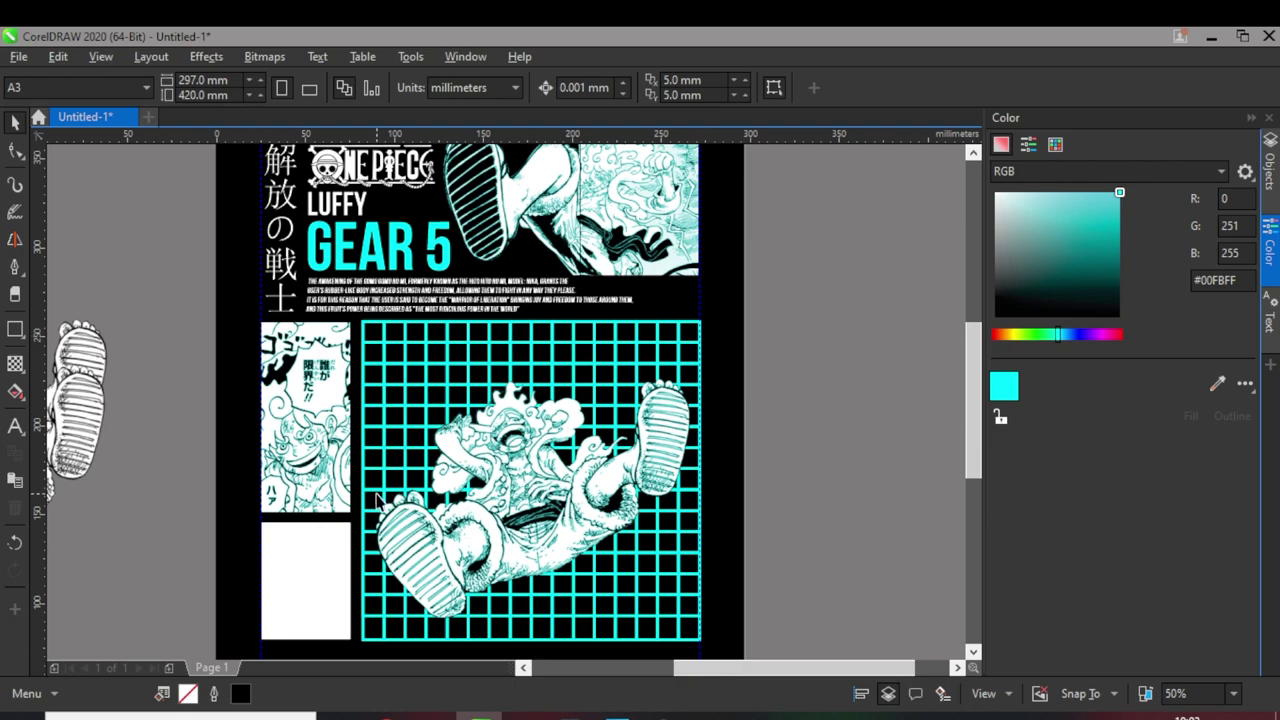
Step: Place a copy of the description text in the black area below the grid, at about X 140.5 mm and Y 61.1 mm
{"action": "scroll", "coordinate": [379, 490], "scroll_direction": "down", "scroll_amount": 1}
{"action": "scroll", "coordinate": [377, 375], "scroll_direction": "up", "scroll_amount": 1}
{"action": "scroll", "coordinate": [440, 335], "scroll_direction": "down", "scroll_amount": 2}
{"action": "scroll", "coordinate": [473, 544], "scroll_direction": "up", "scroll_amount": 2}
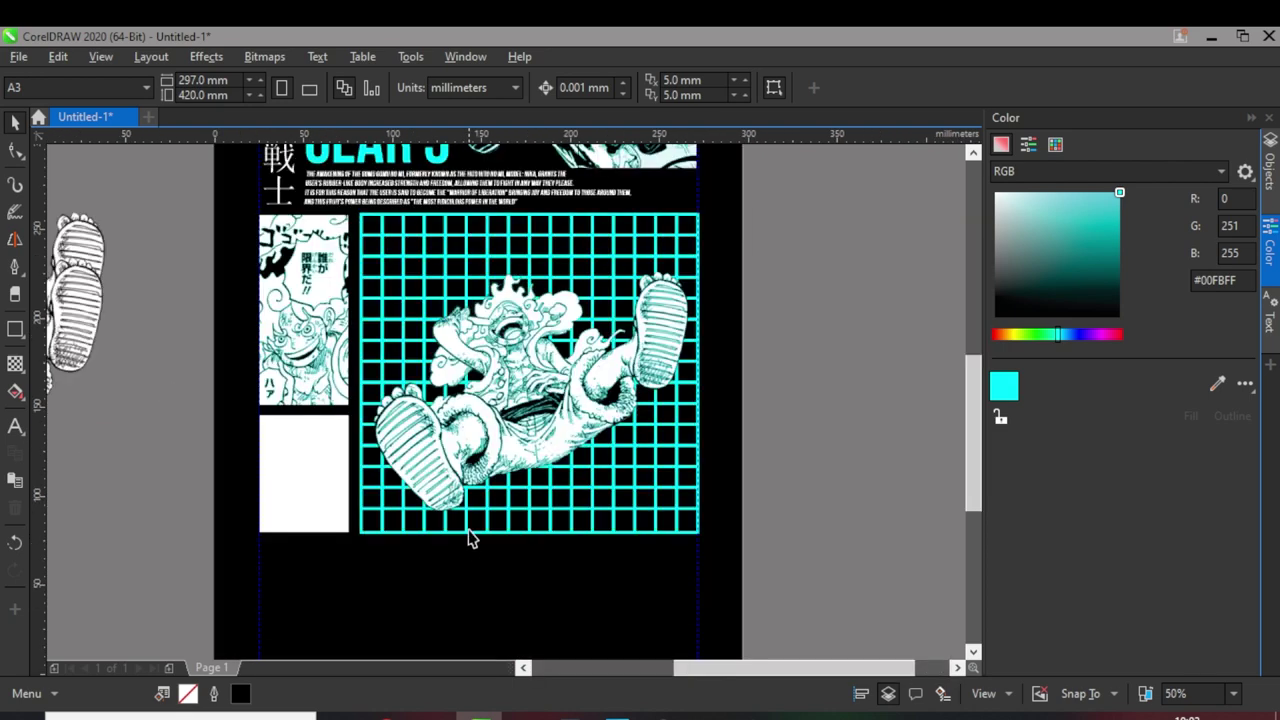
{"action": "scroll", "coordinate": [473, 544], "scroll_direction": "down", "scroll_amount": 2}
{"action": "left_click", "coordinate": [445, 215]}
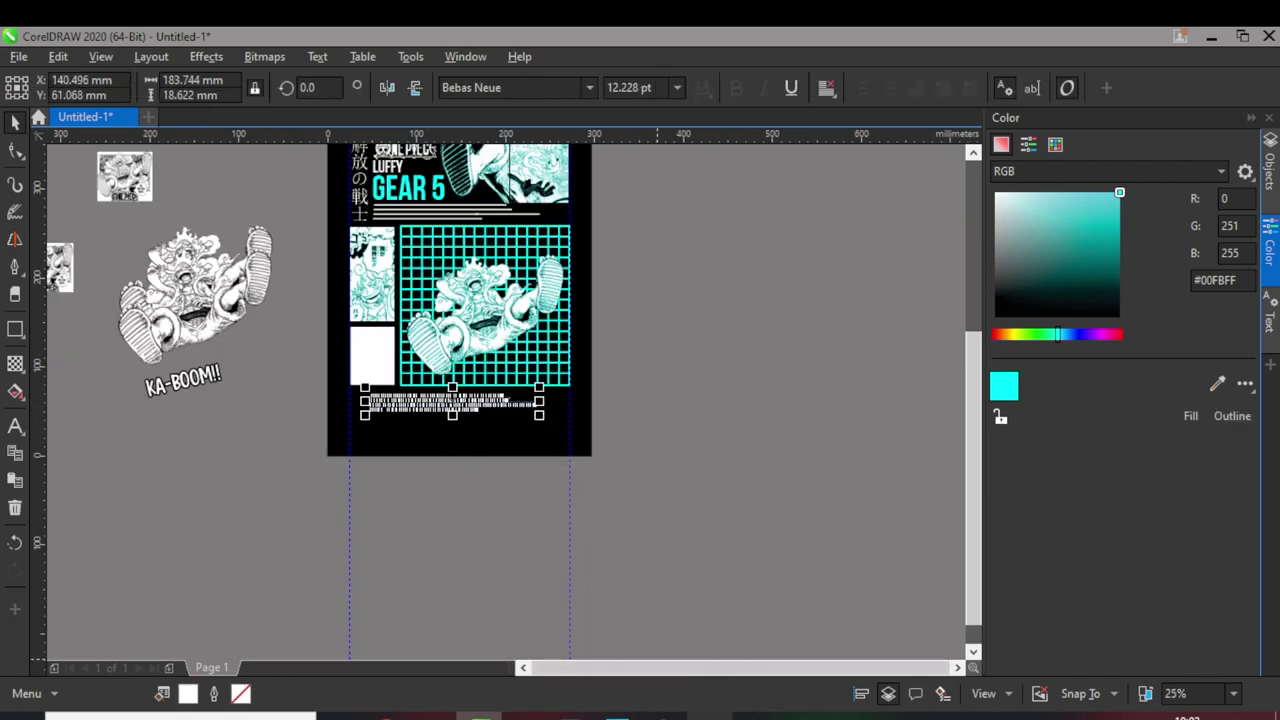
Step: Switch to the Notepad notes and copy the two-line quote beginning "I can do everything I wanted to do!!"
{"action": "left_click", "coordinate": [755, 716]}
{"action": "left_click_drag", "start_coordinate": [648, 385], "coordinate": [3, 352]}
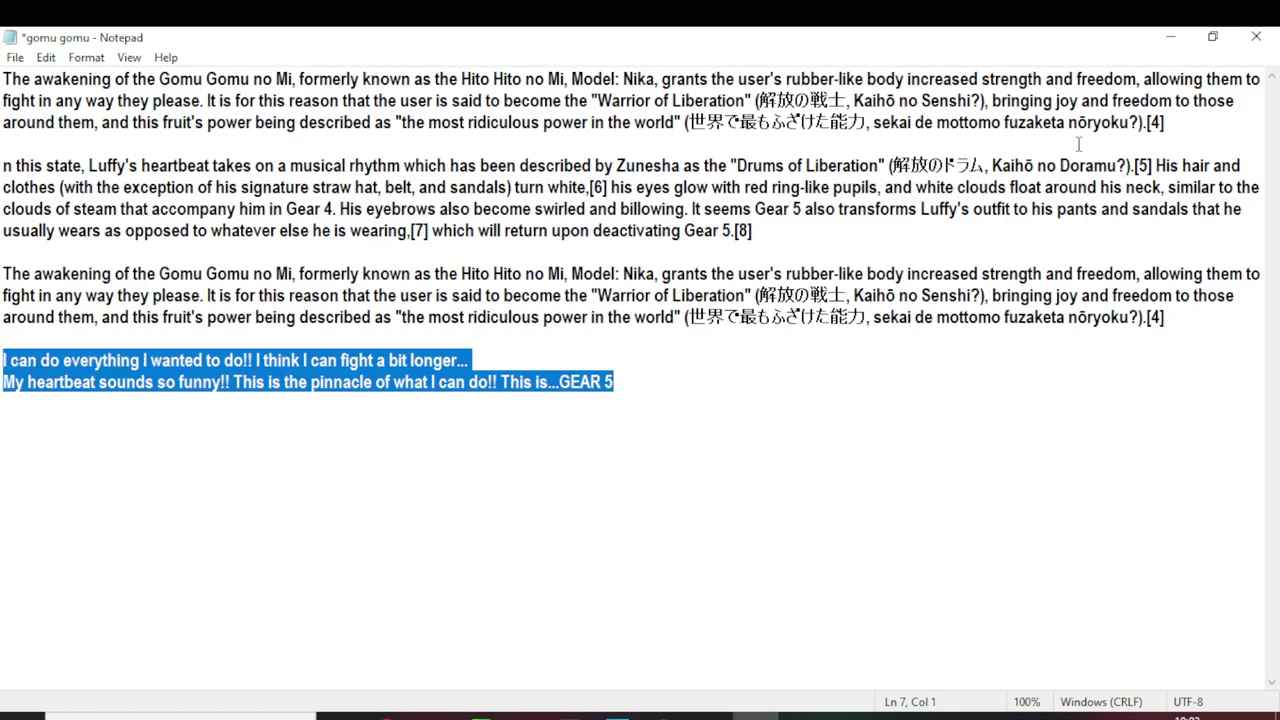
{"action": "left_click", "coordinate": [1171, 37]}
Step: Replace the text copy below the grid with the quote "I can do everything I wanted to do!!" through "This is...GEAR 5"
{"action": "scroll", "coordinate": [430, 402], "scroll_direction": "up", "scroll_amount": 1}
{"action": "double_click", "coordinate": [442, 370]}
{"action": "key", "text": "ctrl+a"}
{"action": "type", "text": "I CAN DO EVERYTHING I WANTED TO DO!! I THINK I CAN FIGHT A BIT LONGER... MY HEARTBEAT SOUNDS SO FUNNY!! THIS IS THE PINNACLE OF WHAT I CAN DO!! THIS IS...GEAR 5"}
{"action": "scroll", "coordinate": [412, 373], "scroll_direction": "up", "scroll_amount": 2}
{"action": "scroll", "coordinate": [529, 405], "scroll_direction": "down", "scroll_amount": 1}
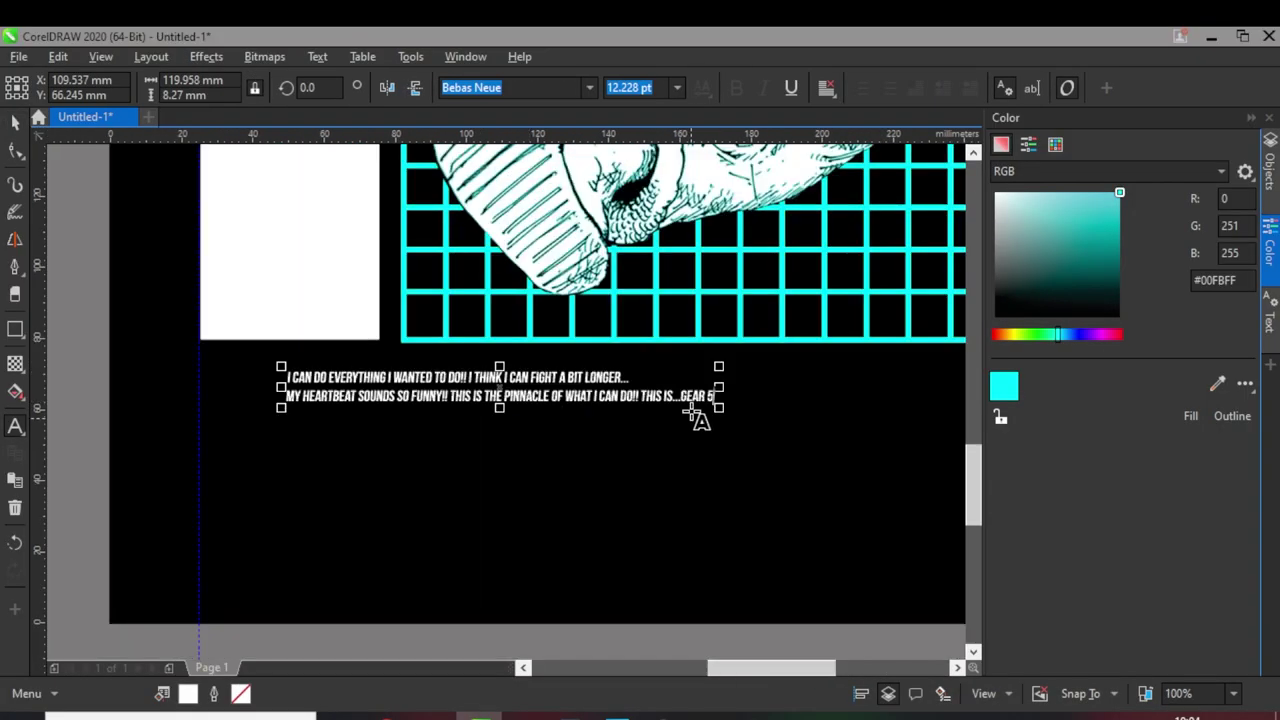
Step: Align the quote with the left guide below the white panel and enlarge it to about 23.78 pt, nearly spanning the guides
{"action": "left_click_drag", "start_coordinate": [485, 398], "coordinate": [393, 377]}
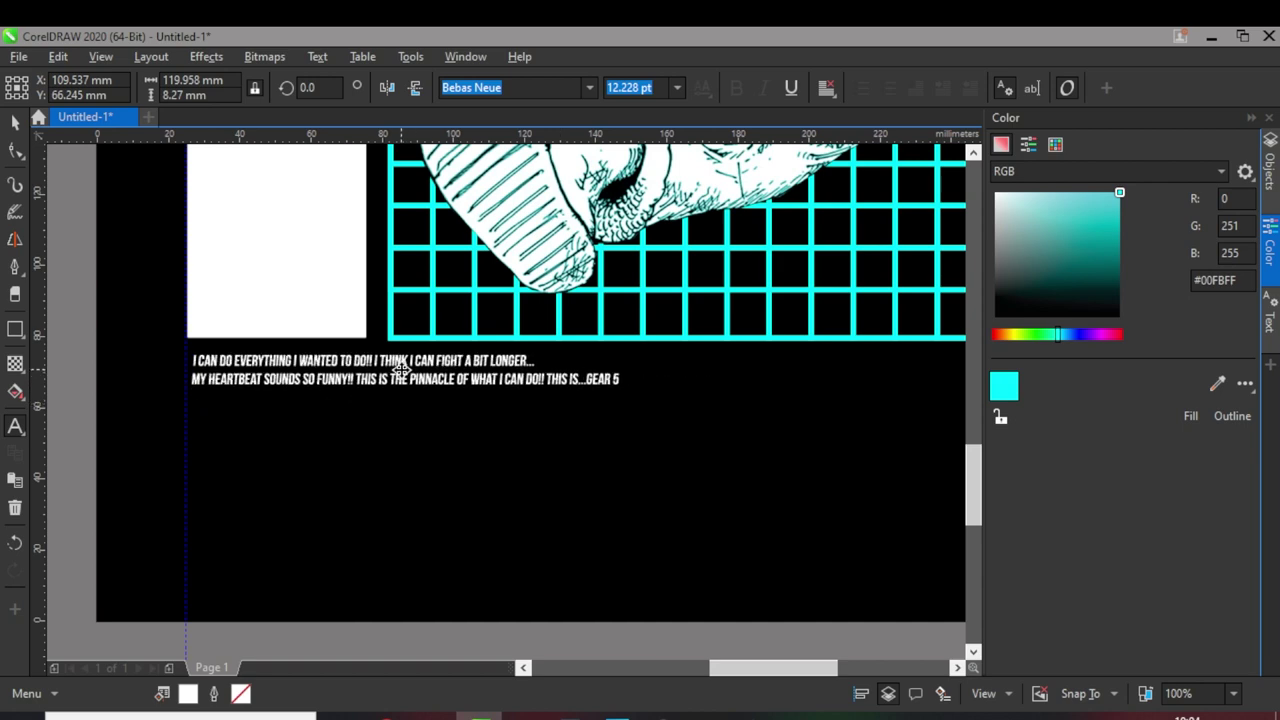
{"action": "scroll", "coordinate": [420, 385], "scroll_direction": "down", "scroll_amount": 1}
{"action": "left_click_drag", "start_coordinate": [534, 403], "coordinate": [726, 414]}
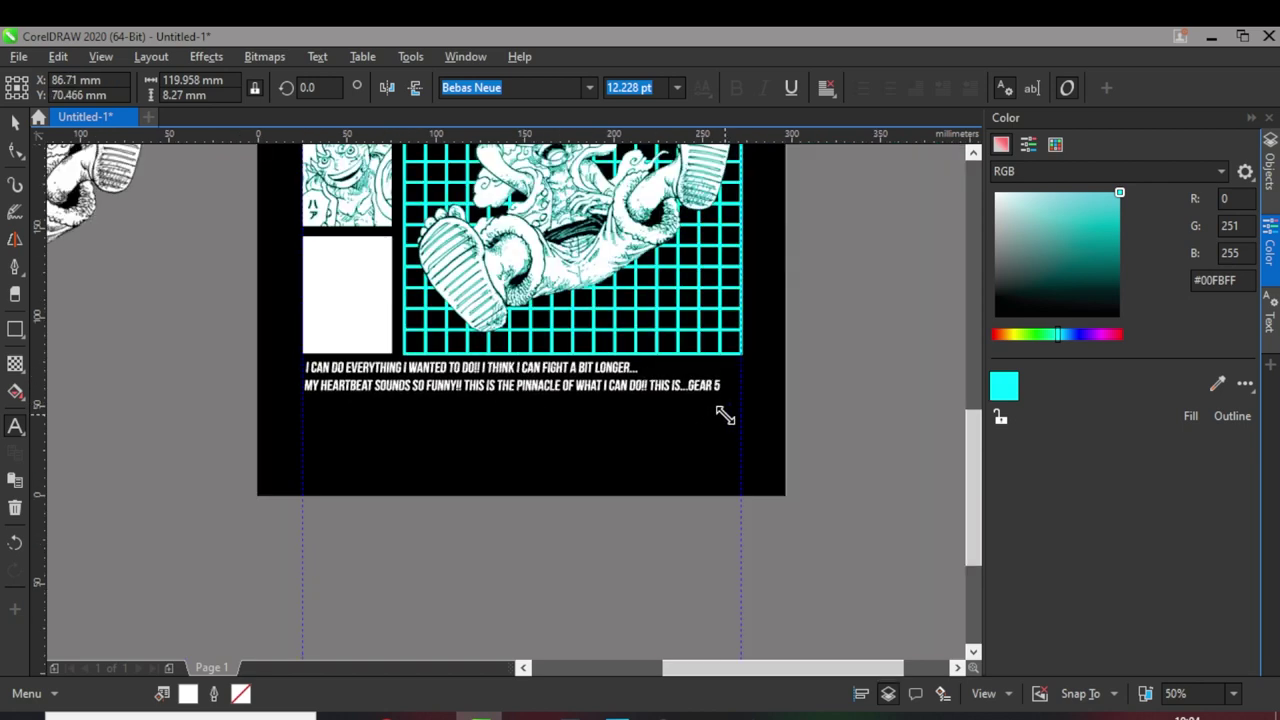
{"action": "scroll", "coordinate": [728, 403], "scroll_direction": "up", "scroll_amount": 1}
{"action": "left_click_drag", "start_coordinate": [649, 368], "coordinate": [757, 350]}
Step: Remove the words "GEAR 5" from the end of the quote so its second line ends at "THIS IS..."
{"action": "left_click", "coordinate": [699, 370]}
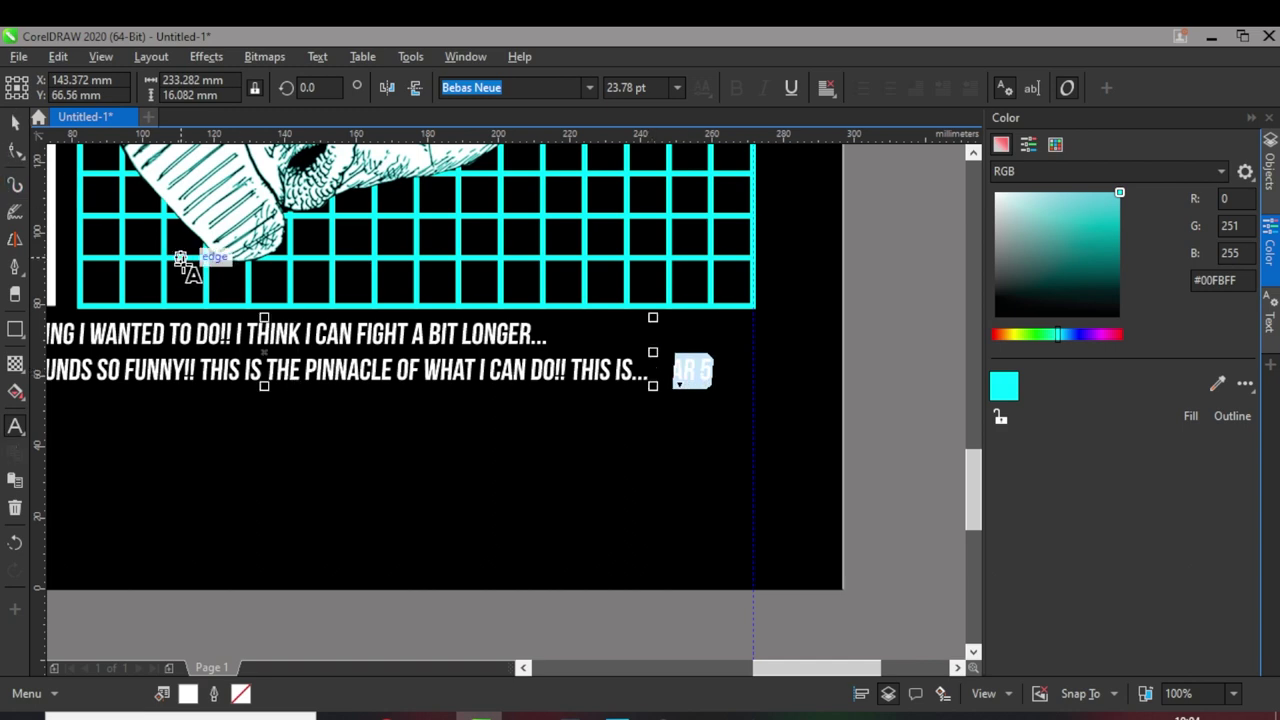
{"action": "scroll", "coordinate": [260, 335], "scroll_direction": "up", "scroll_amount": 2}
{"action": "scroll", "coordinate": [295, 318], "scroll_direction": "down", "scroll_amount": 1}
{"action": "scroll", "coordinate": [335, 315], "scroll_direction": "up", "scroll_amount": 1}
{"action": "left_click", "coordinate": [403, 320]}
{"action": "left_click", "coordinate": [401, 314]}
{"action": "key", "text": "ctrl+z"}
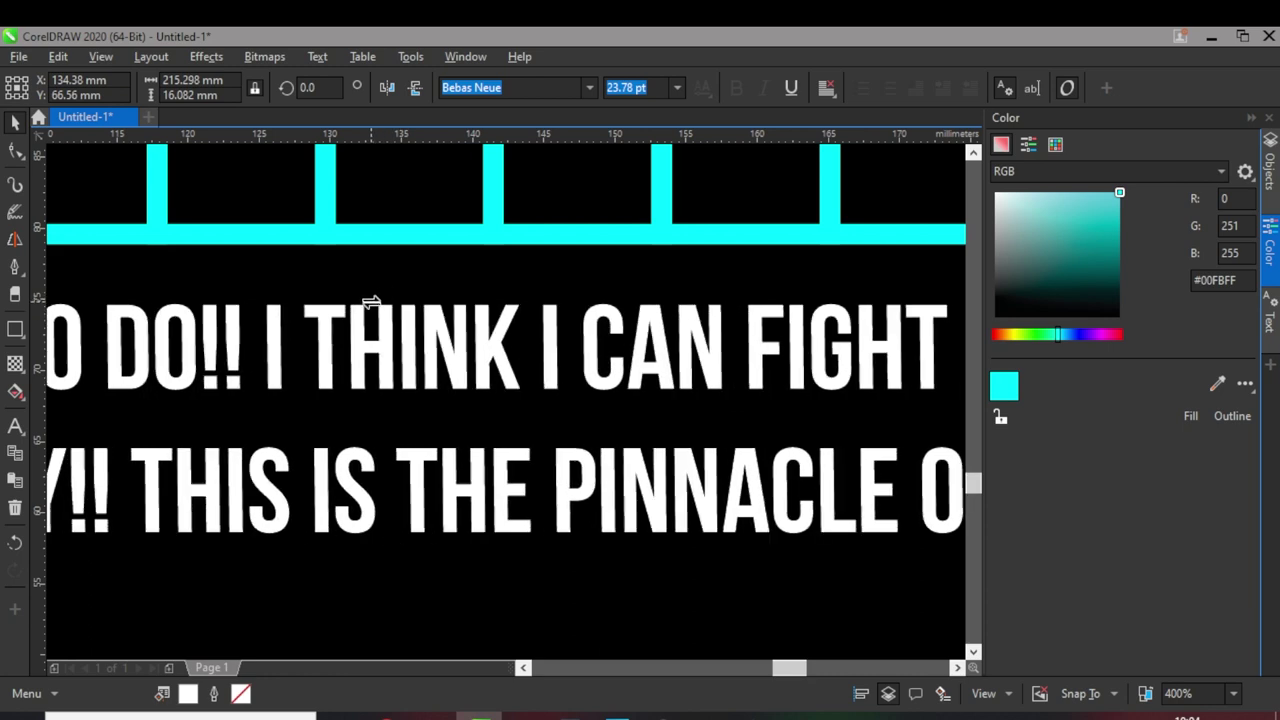
{"action": "scroll", "coordinate": [652, 396], "scroll_direction": "down", "scroll_amount": 2}
{"action": "left_click", "coordinate": [528, 373]}
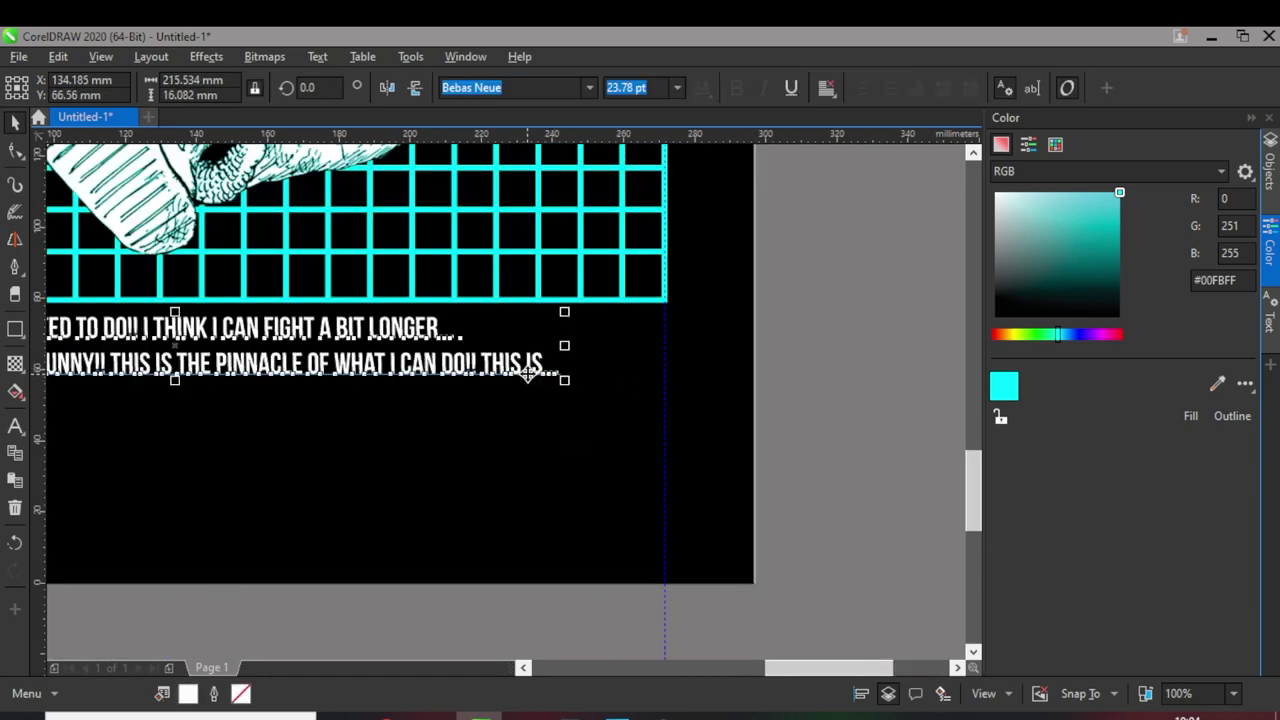
Step: Duplicate the quote text and replace the copy's content with "GEAR 5"
{"action": "left_click_drag", "start_coordinate": [178, 345], "coordinate": [650, 368]}
{"action": "right_click", "coordinate": [650, 368]}
{"action": "left_click", "coordinate": [646, 355]}
{"action": "double_click", "coordinate": [659, 327]}
{"action": "key", "text": "Delete"}
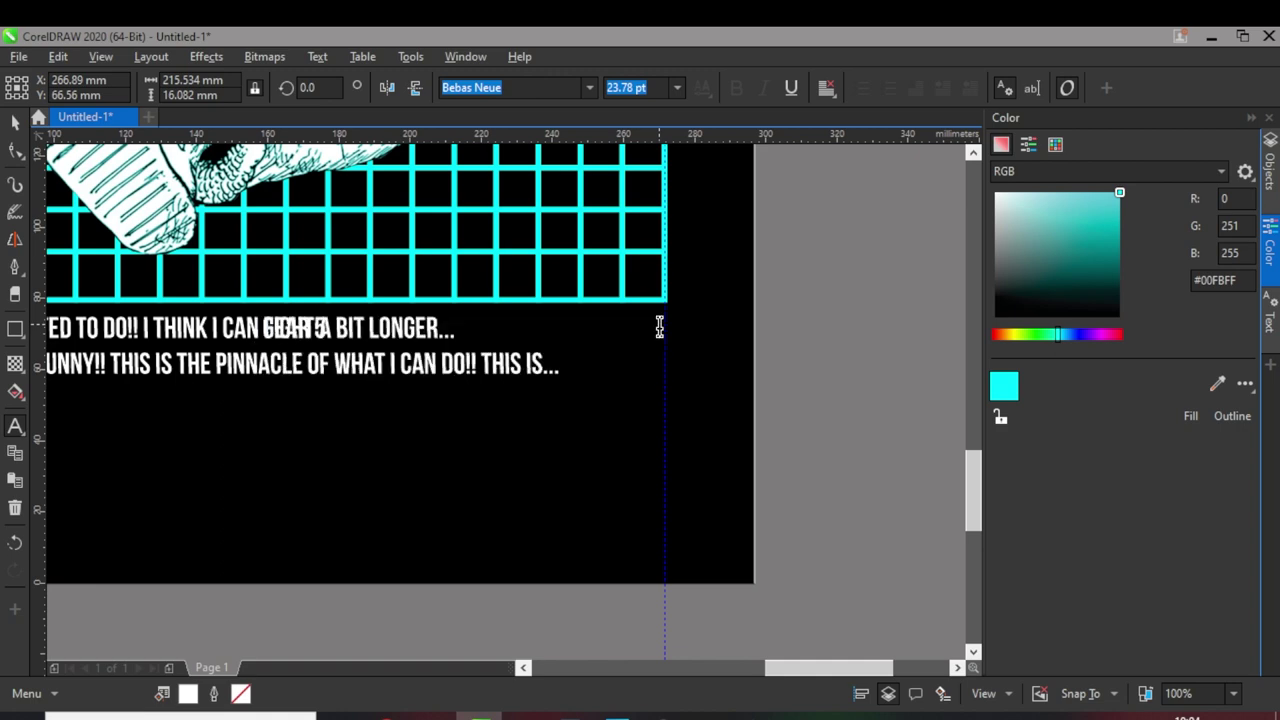
Step: Move the separate "GEAR 5" text to the end of the quote and enlarge it to about 37.7 pt, reaching the right guide
{"action": "left_click_drag", "start_coordinate": [297, 335], "coordinate": [671, 314]}
{"action": "scroll", "coordinate": [671, 312], "scroll_direction": "up", "scroll_amount": 1}
{"action": "scroll", "coordinate": [676, 398], "scroll_direction": "down", "scroll_amount": 1}
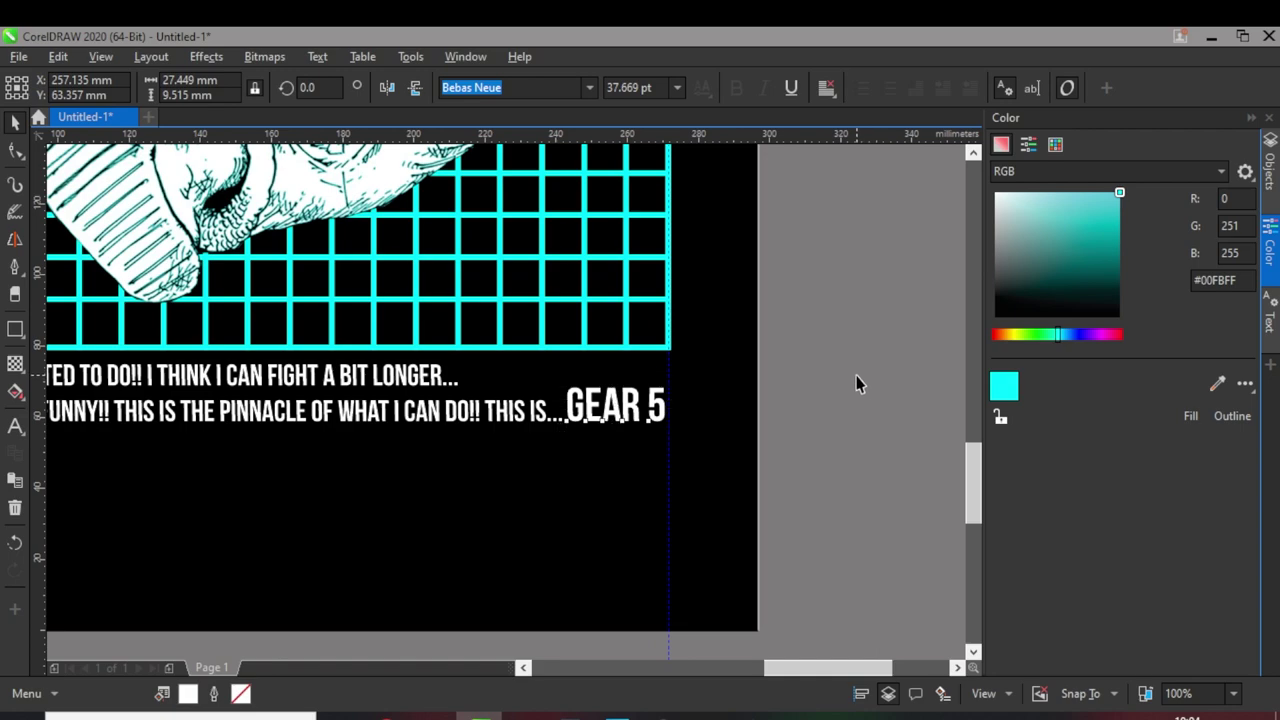
{"action": "left_click", "coordinate": [856, 383]}
Step: Draw a thin vertical rectangle about 1.6 by 35 mm just left of the cyan bars at the poster's top
{"action": "scroll", "coordinate": [651, 417], "scroll_direction": "down", "scroll_amount": 3}
{"action": "scroll", "coordinate": [436, 478], "scroll_direction": "up", "scroll_amount": 3}
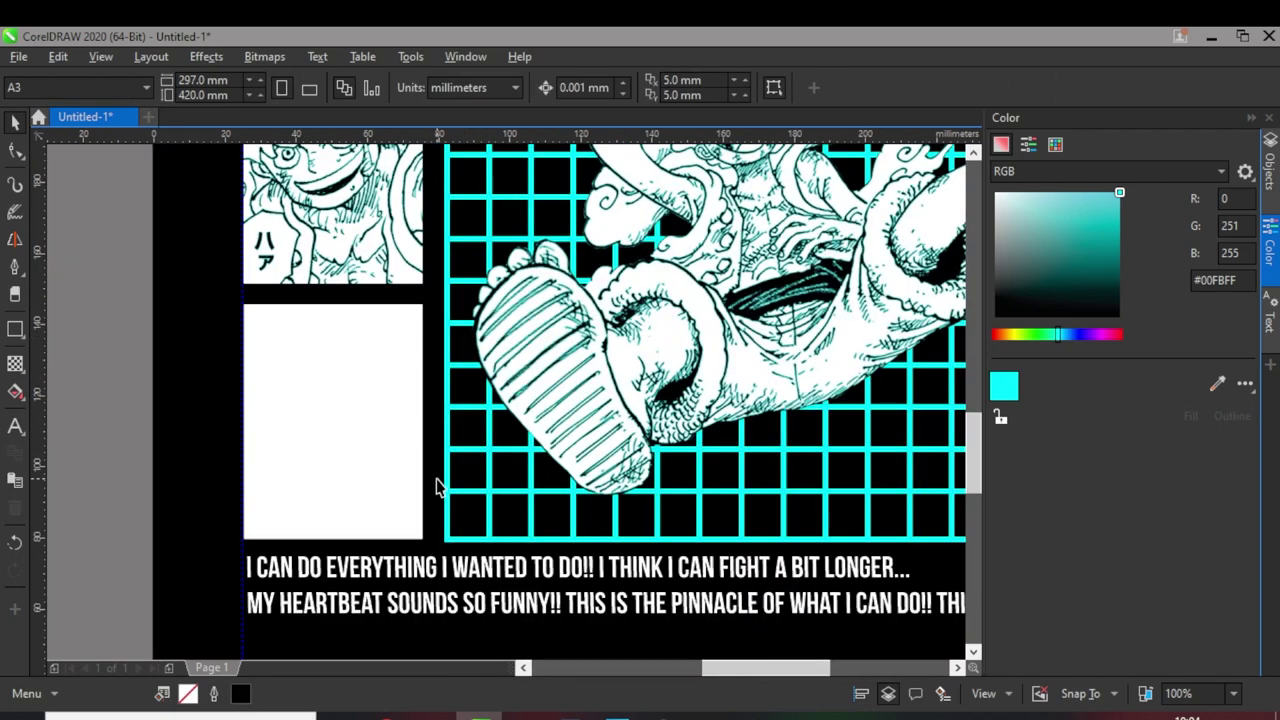
{"action": "scroll", "coordinate": [436, 478], "scroll_direction": "down", "scroll_amount": 3}
{"action": "scroll", "coordinate": [351, 334], "scroll_direction": "up", "scroll_amount": 3}
{"action": "scroll", "coordinate": [284, 285], "scroll_direction": "up", "scroll_amount": 2}
{"action": "key", "text": "F6"}
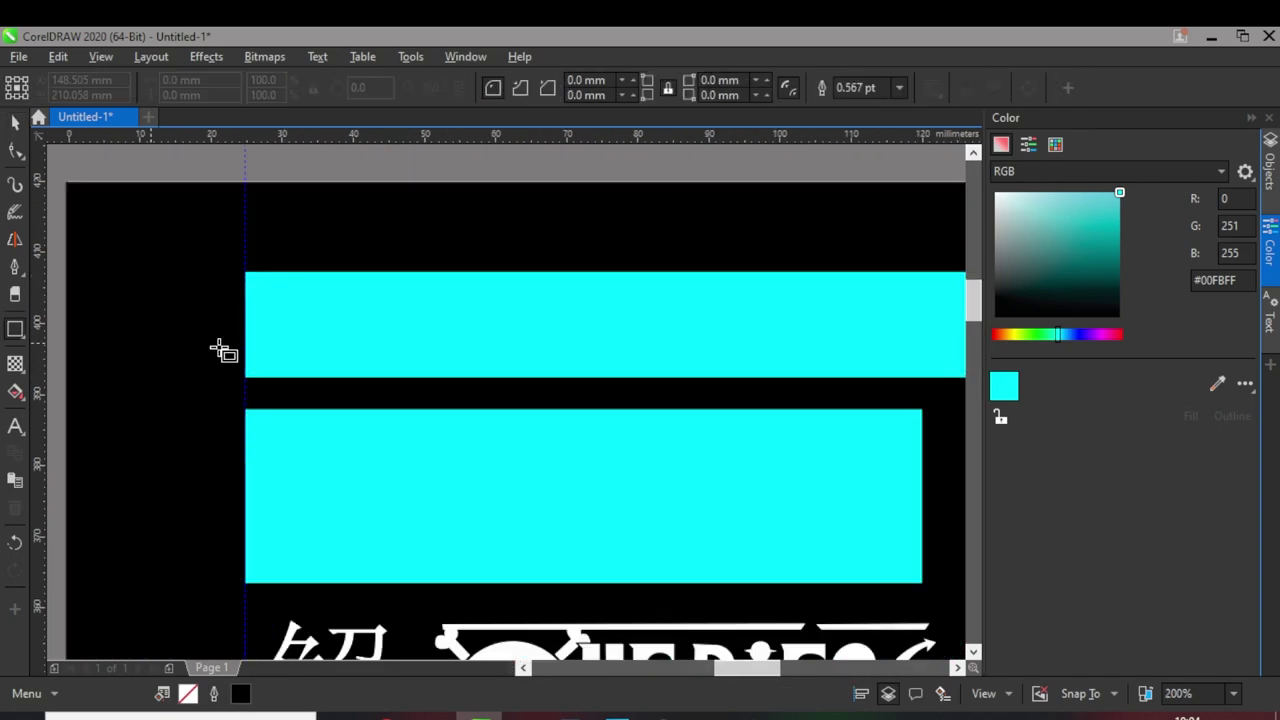
{"action": "left_click_drag", "start_coordinate": [209, 296], "coordinate": [220, 434]}
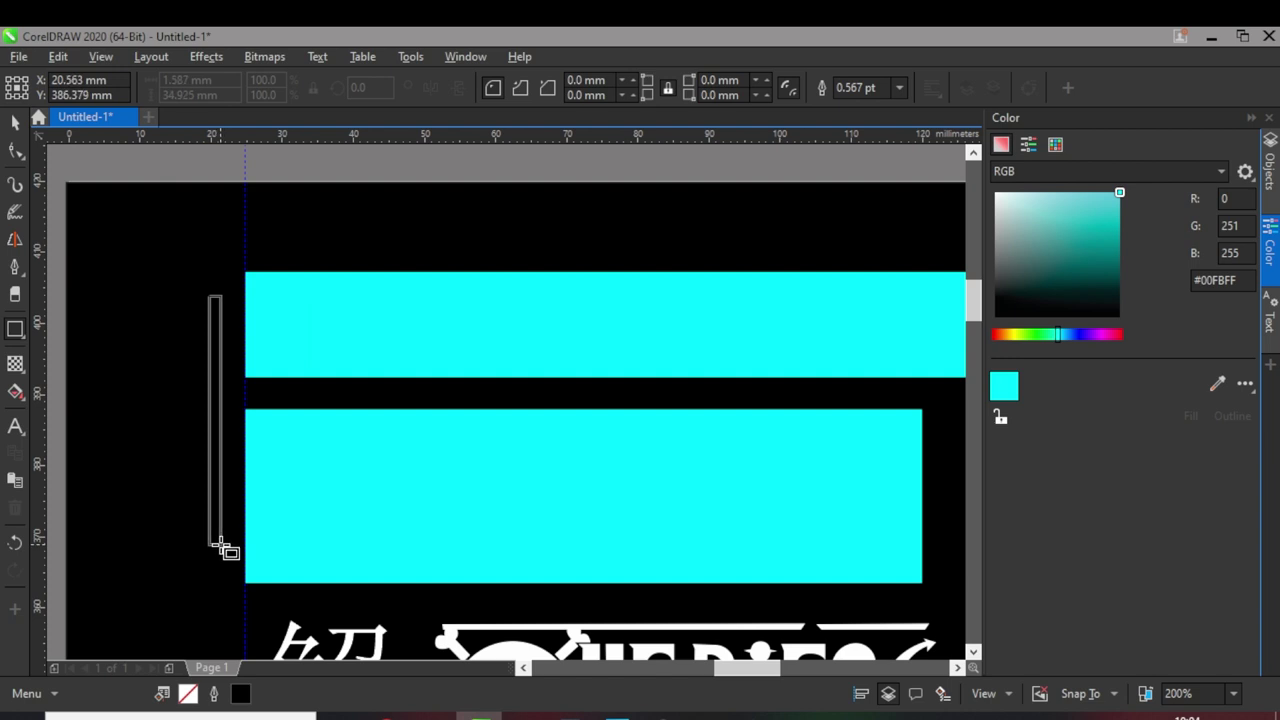
{"action": "left_click_drag", "start_coordinate": [220, 545], "coordinate": [221, 547]}
Step: Tilt the thin rectangle about 49.8° over the left end of the cyan bars and place a copy beside it
{"action": "left_click_drag", "start_coordinate": [226, 419], "coordinate": [259, 335]}
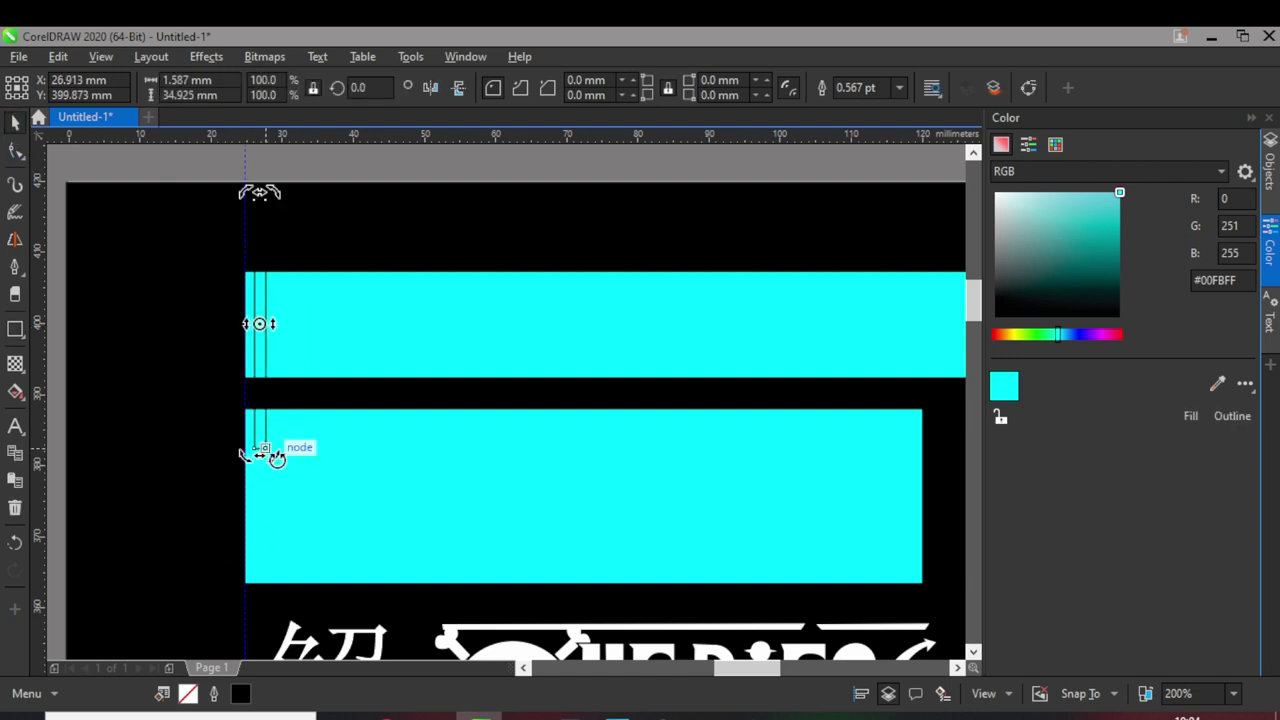
{"action": "left_click_drag", "start_coordinate": [318, 432], "coordinate": [292, 345]}
{"action": "scroll", "coordinate": [297, 340], "scroll_direction": "up", "scroll_amount": 2}
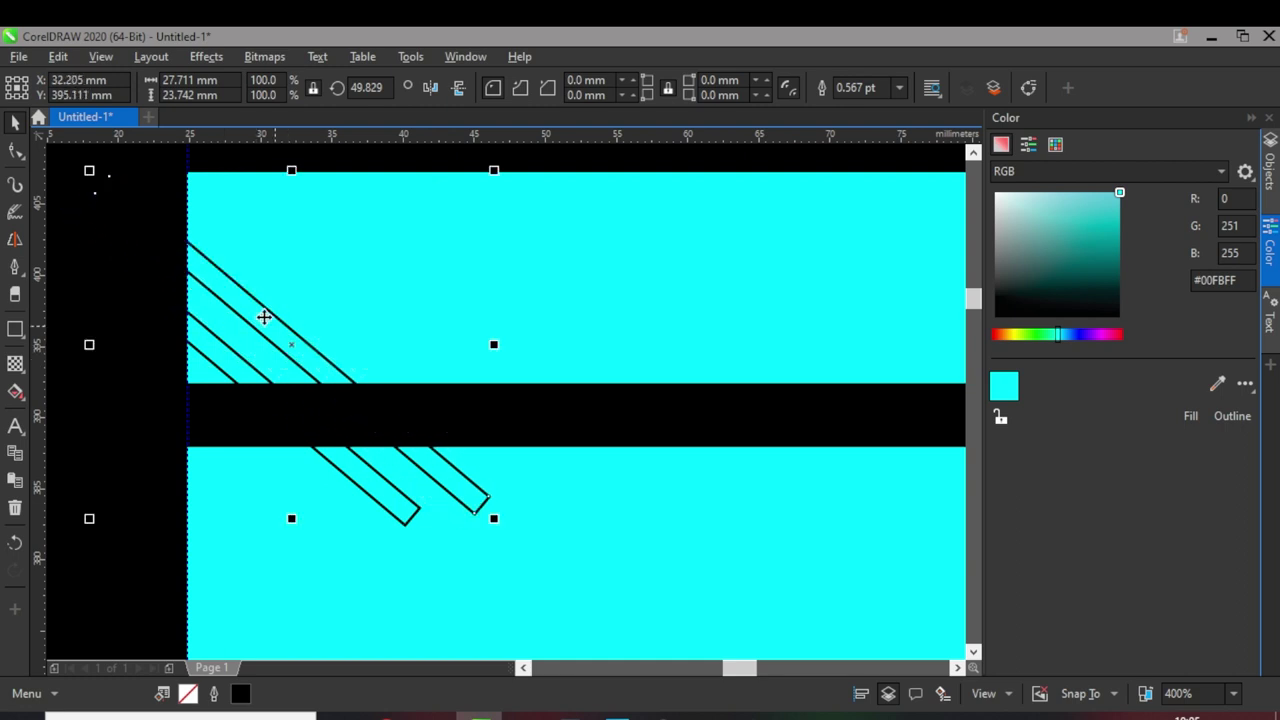
Step: Try repeating the tilted strip's offset copy many times along the cyan bars
{"action": "scroll", "coordinate": [292, 345], "scroll_direction": "down", "scroll_amount": 2}
{"action": "key", "text": "ctrl+d"}
{"action": "key", "text": "ctrl+d"}
{"action": "key", "text": "ctrl+d"}
{"action": "key", "text": "ctrl+d"}
{"action": "key", "text": "ctrl+d"}
{"action": "key", "text": "ctrl+d"}
{"action": "key", "text": "ctrl+d"}
{"action": "key", "text": "ctrl+d"}
{"action": "key", "text": "ctrl+d"}
{"action": "key", "text": "ctrl+d"}
{"action": "key", "text": "ctrl+d"}
{"action": "key", "text": "ctrl+d"}
{"action": "scroll", "coordinate": [256, 312], "scroll_direction": "down", "scroll_amount": 2}
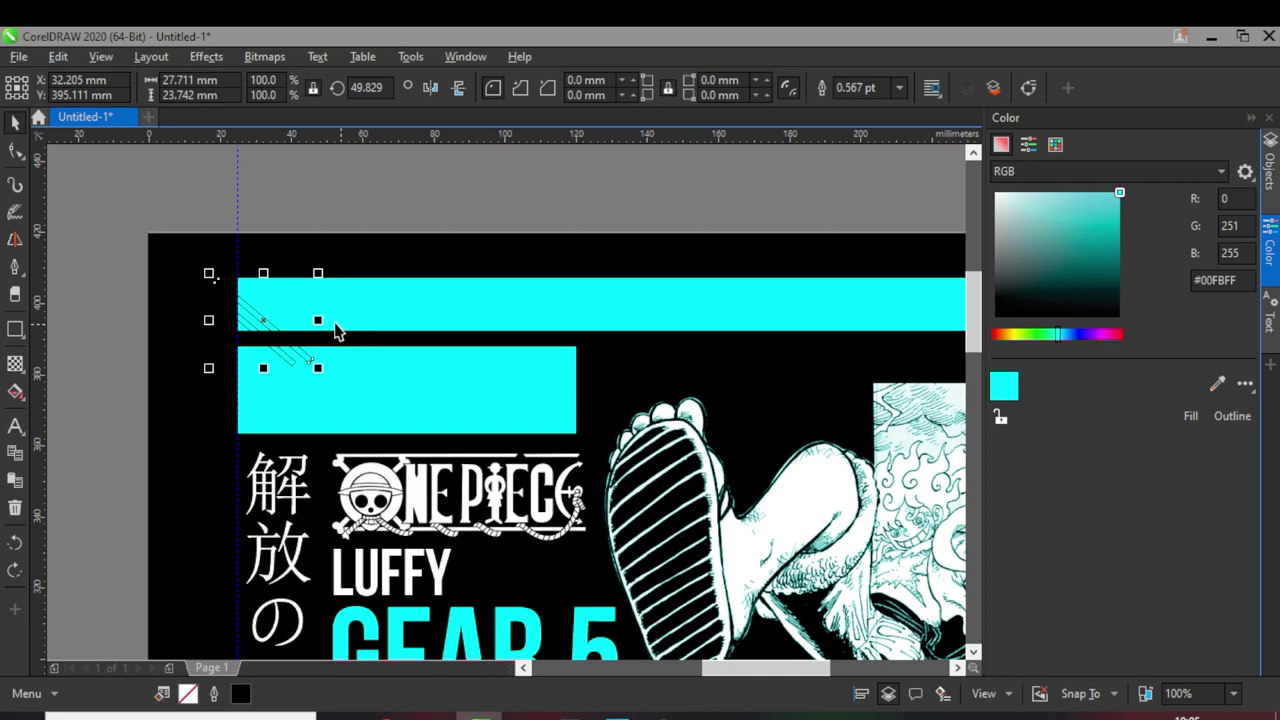
Step: Try copying the tilted strip with a different spacing and repeating it, and undo the repeated duplicates
{"action": "scroll", "coordinate": [336, 330], "scroll_direction": "up", "scroll_amount": 2}
{"action": "mouse_move", "coordinate": [273, 343]}
{"action": "left_mouse_down"}
{"action": "mouse_move", "coordinate": [238, 343]}
{"action": "mouse_move", "coordinate": [311, 309]}
{"action": "mouse_move", "coordinate": [294, 306]}
{"action": "mouse_move", "coordinate": [266, 314]}
{"action": "mouse_move", "coordinate": [314, 334]}
{"action": "mouse_move", "coordinate": [314, 323]}
{"action": "left_mouse_up"}
{"action": "scroll", "coordinate": [311, 309], "scroll_direction": "up", "scroll_amount": 2}
{"action": "scroll", "coordinate": [296, 309], "scroll_direction": "down", "scroll_amount": 2}
{"action": "key", "text": "ctrl+d"}
{"action": "key", "text": "ctrl+z"}
{"action": "key", "text": "ctrl+z"}
{"action": "key", "text": "ctrl+z"}
{"action": "key", "text": "ctrl+z"}
{"action": "key", "text": "ctrl+z"}
{"action": "key", "text": "ctrl+z"}
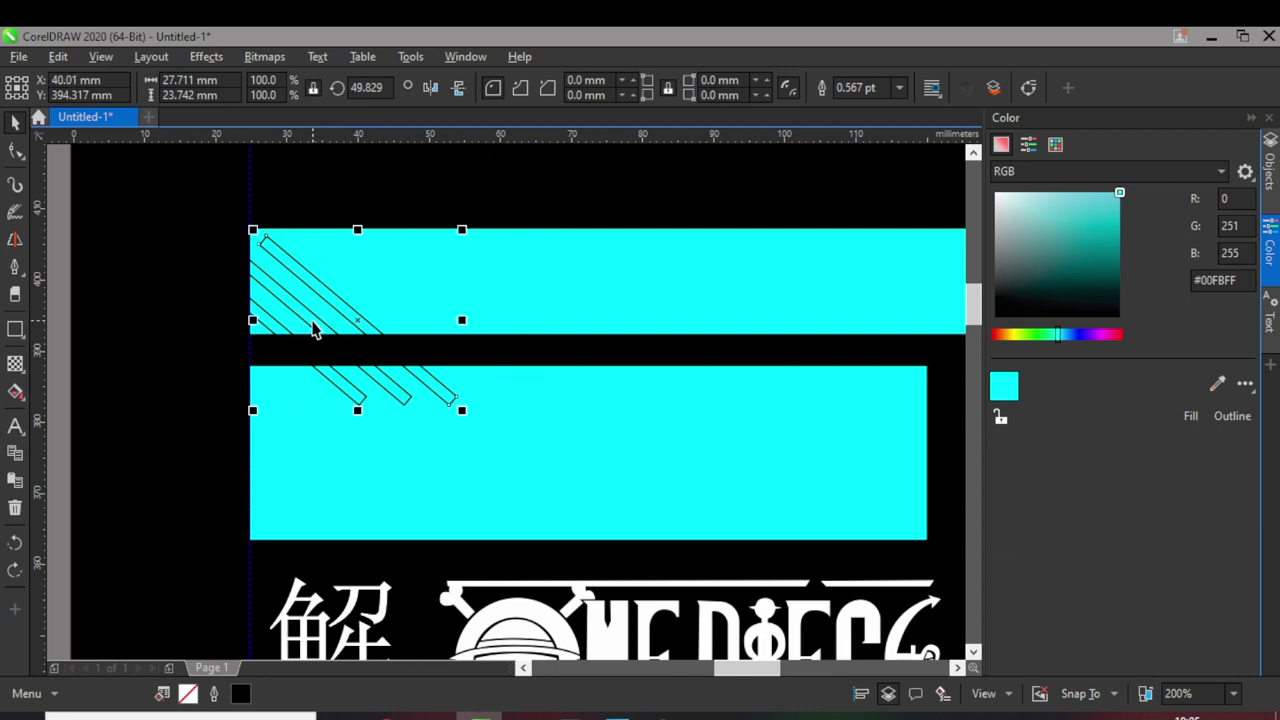
Step: Lengthen the single strip to 147% and tilt it about 50.2° across the left end of the cyan bars
{"action": "left_click_drag", "start_coordinate": [272, 396], "coordinate": [382, 424]}
{"action": "scroll", "coordinate": [268, 331], "scroll_direction": "up", "scroll_amount": 1}
{"action": "left_click_drag", "start_coordinate": [261, 346], "coordinate": [288, 317]}
{"action": "scroll", "coordinate": [288, 317], "scroll_direction": "down", "scroll_amount": 1}
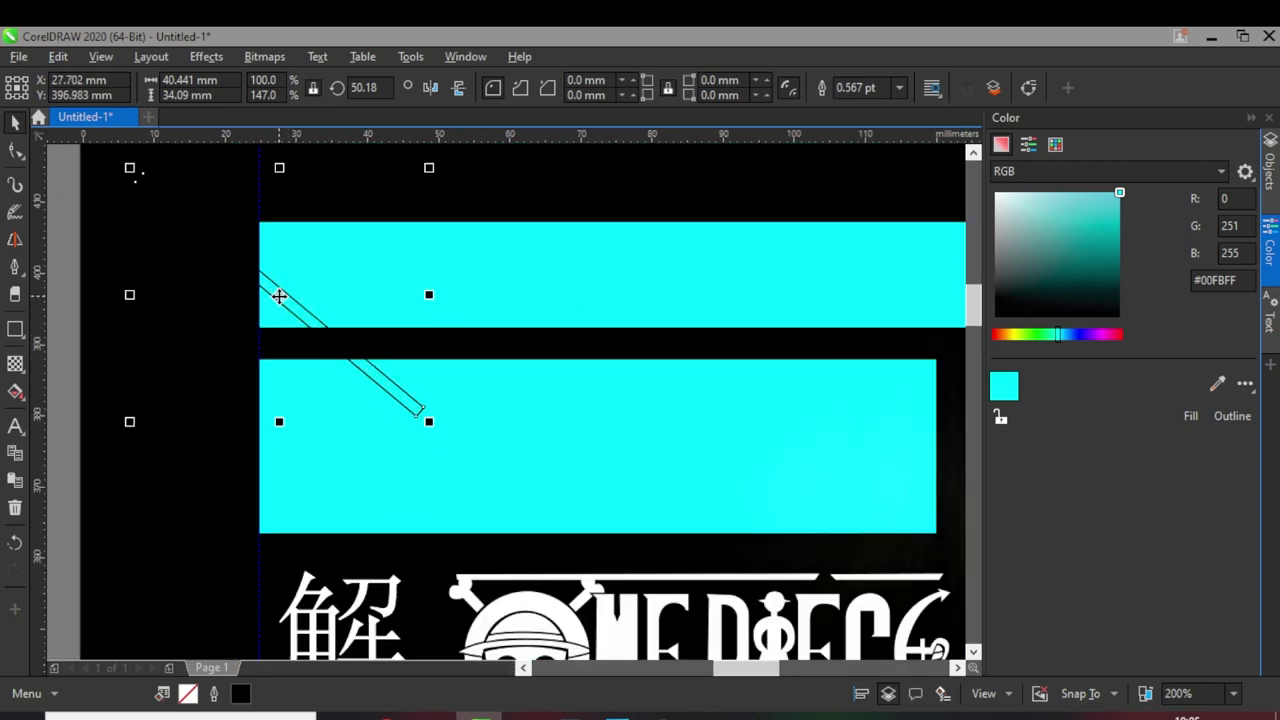
Step: Copy the tilted strip a short distance to the right and repeat the offset copy past the far end of the top cyan bar
{"action": "scroll", "coordinate": [280, 291], "scroll_direction": "up", "scroll_amount": 1}
{"action": "left_click_drag", "start_coordinate": [278, 296], "coordinate": [271, 330]}
{"action": "scroll", "coordinate": [290, 316], "scroll_direction": "down", "scroll_amount": 2}
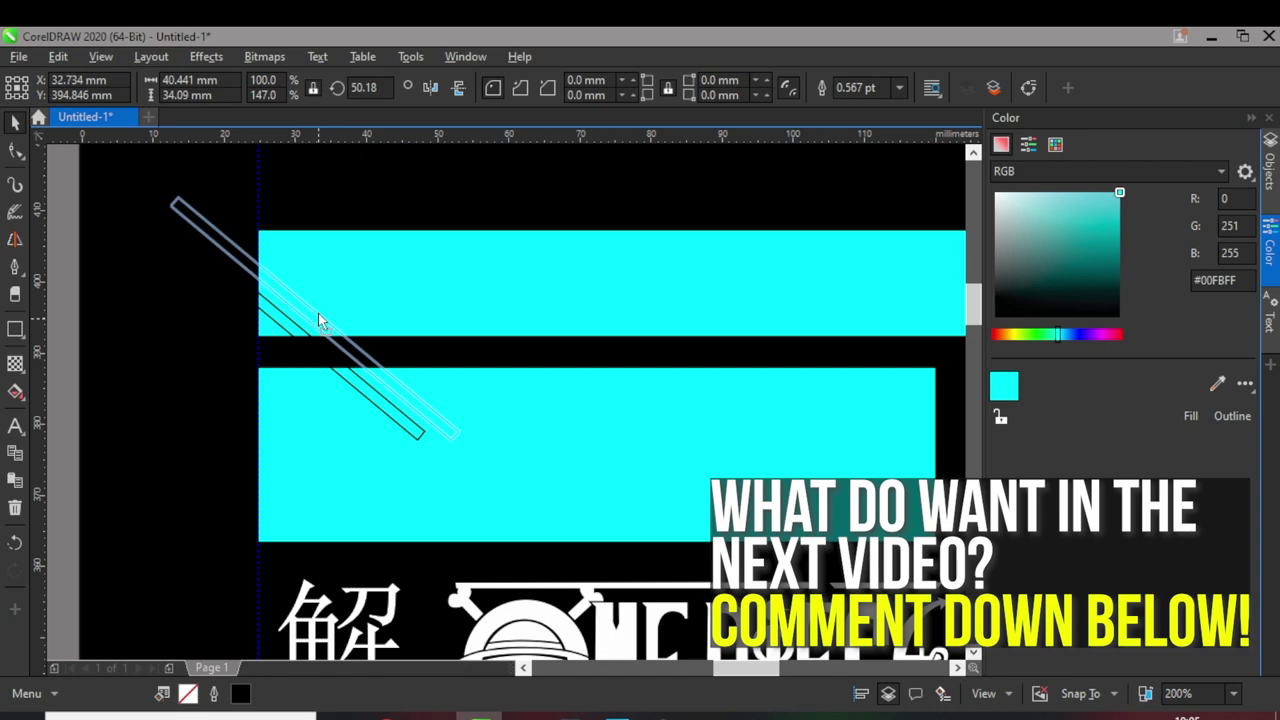
{"action": "key", "text": "ctrl+r"}
{"action": "key", "text": "ctrl+r"}
{"action": "key", "text": "ctrl+r"}
{"action": "scroll", "coordinate": [236, 315], "scroll_direction": "down", "scroll_amount": 1}
{"action": "key", "text": "ctrl+r"}
{"action": "key", "text": "ctrl+r"}
{"action": "key", "text": "ctrl+r"}
{"action": "key", "text": "ctrl+r"}
{"action": "key", "text": "ctrl+r"}
{"action": "key", "text": "ctrl+r"}
{"action": "key", "text": "ctrl+r"}
{"action": "key", "text": "ctrl+r"}
{"action": "key", "text": "ctrl+r"}
{"action": "key", "text": "ctrl+r"}
{"action": "key", "text": "ctrl+r"}
{"action": "key", "text": "ctrl+r"}
{"action": "key", "text": "ctrl+r"}
{"action": "key", "text": "ctrl+r"}
{"action": "key", "text": "ctrl+r"}
{"action": "key", "text": "ctrl+r"}
{"action": "key", "text": "ctrl+r"}
{"action": "key", "text": "ctrl+r"}
{"action": "key", "text": "ctrl+r"}
{"action": "key", "text": "ctrl+r"}
{"action": "scroll", "coordinate": [234, 310], "scroll_direction": "down", "scroll_amount": 2}
{"action": "key", "text": "ctrl+d"}
{"action": "key", "text": "ctrl+d"}
{"action": "key", "text": "ctrl+d"}
{"action": "key", "text": "ctrl+d"}
{"action": "key", "text": "ctrl+d"}
{"action": "key", "text": "ctrl+d"}
{"action": "key", "text": "ctrl+d"}
{"action": "key", "text": "ctrl+d"}
{"action": "key", "text": "ctrl+d"}
{"action": "key", "text": "ctrl+d"}
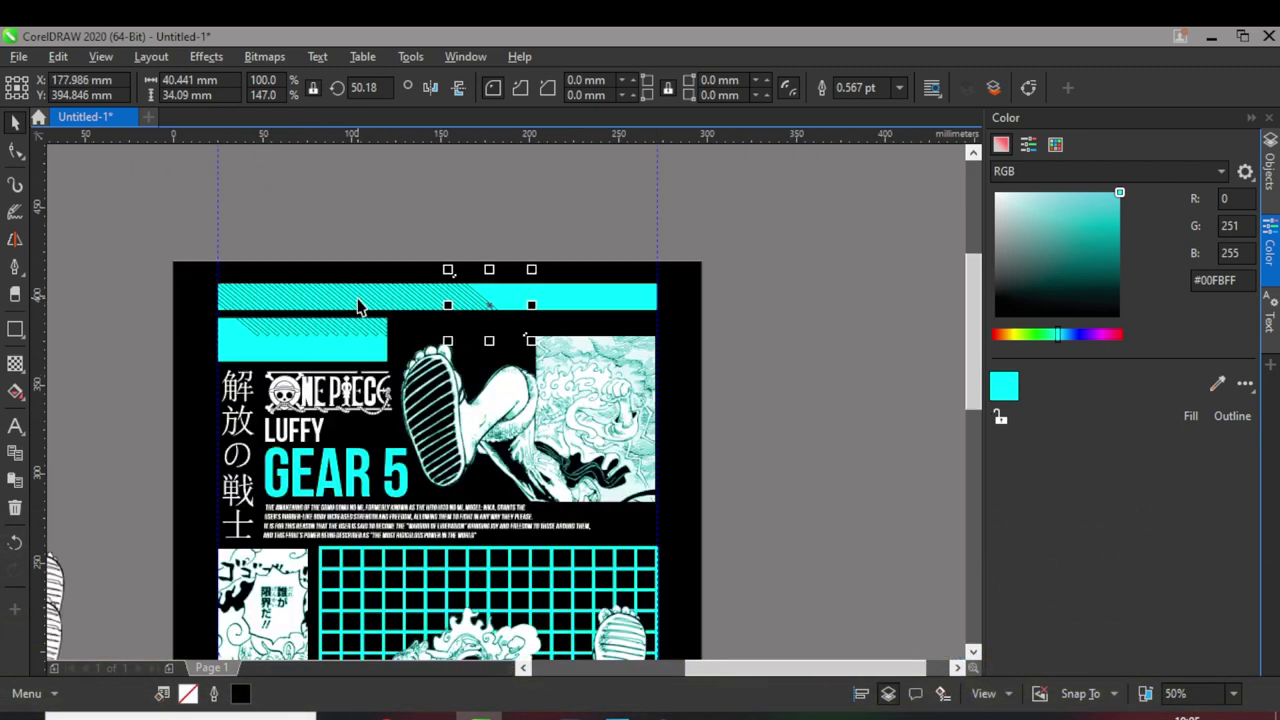
{"action": "scroll", "coordinate": [678, 297], "scroll_direction": "up", "scroll_amount": 4}
{"action": "key", "text": "ctrl+d"}
{"action": "key", "text": "ctrl+d"}
{"action": "key", "text": "ctrl+d"}
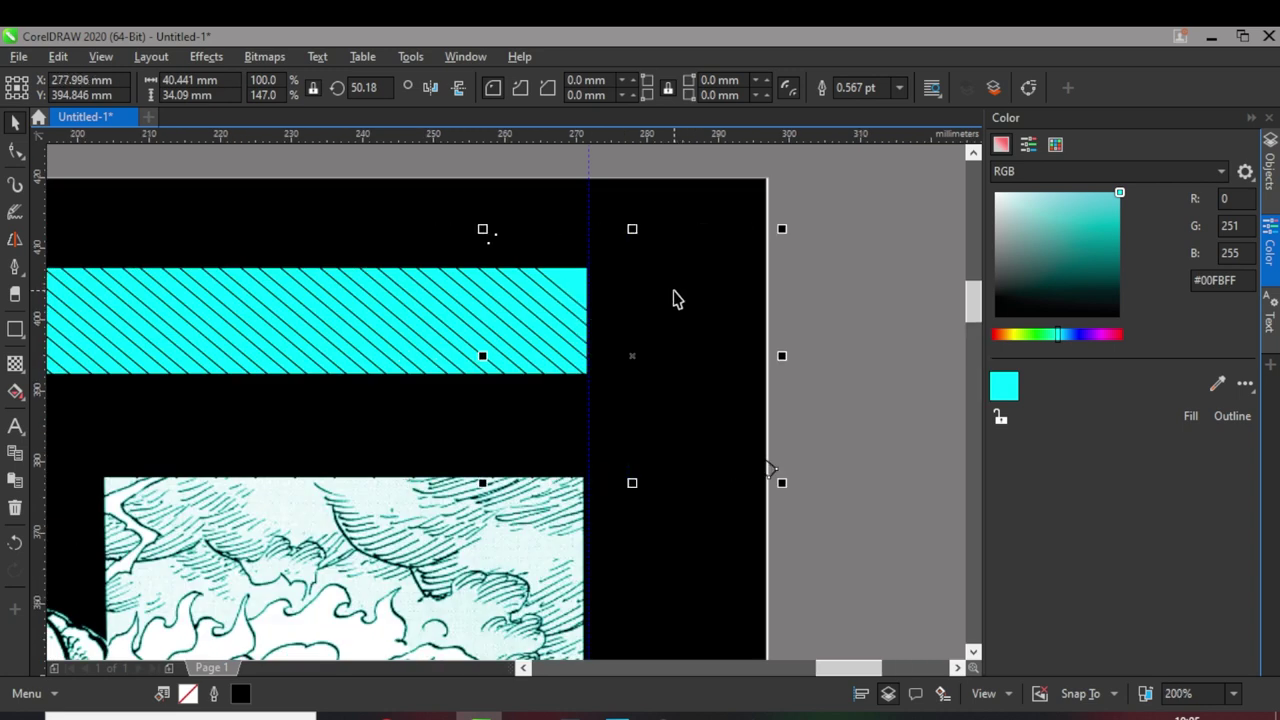
{"action": "scroll", "coordinate": [690, 295], "scroll_direction": "down", "scroll_amount": 2}
{"action": "scroll", "coordinate": [660, 285], "scroll_direction": "up", "scroll_amount": 2}
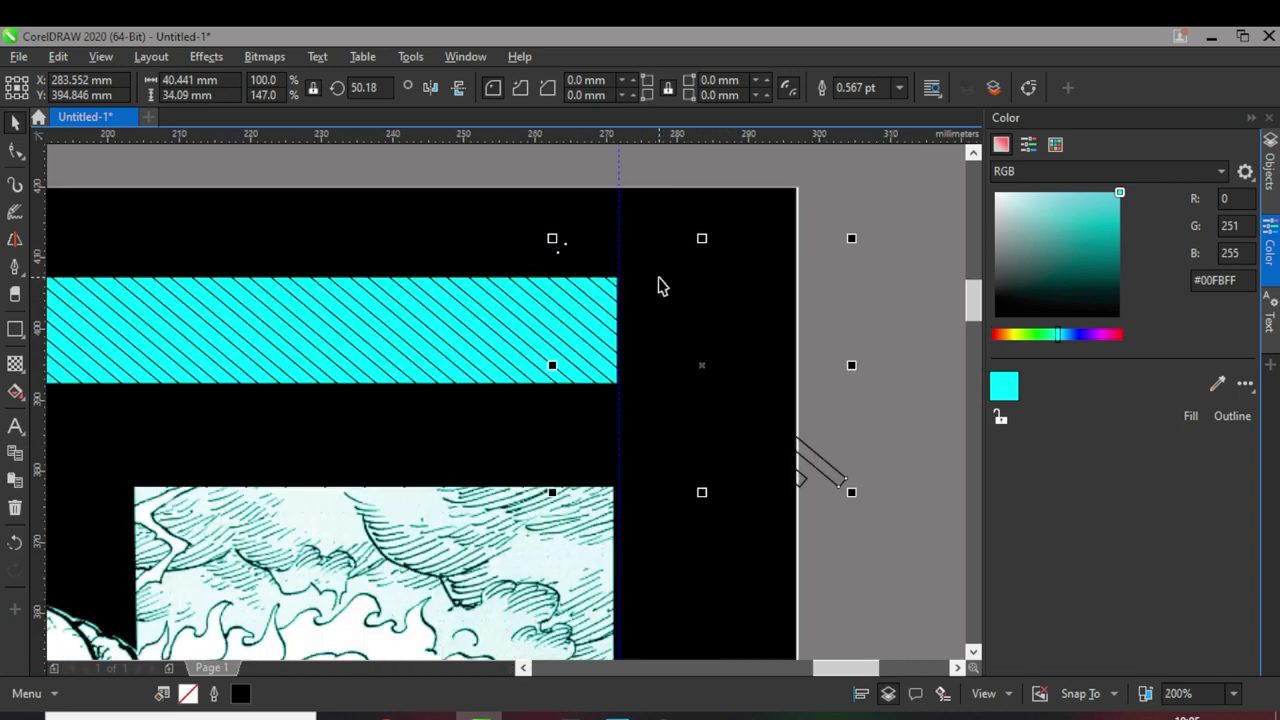
{"action": "key", "text": "Escape"}
{"action": "scroll", "coordinate": [630, 332], "scroll_direction": "down", "scroll_amount": 1}
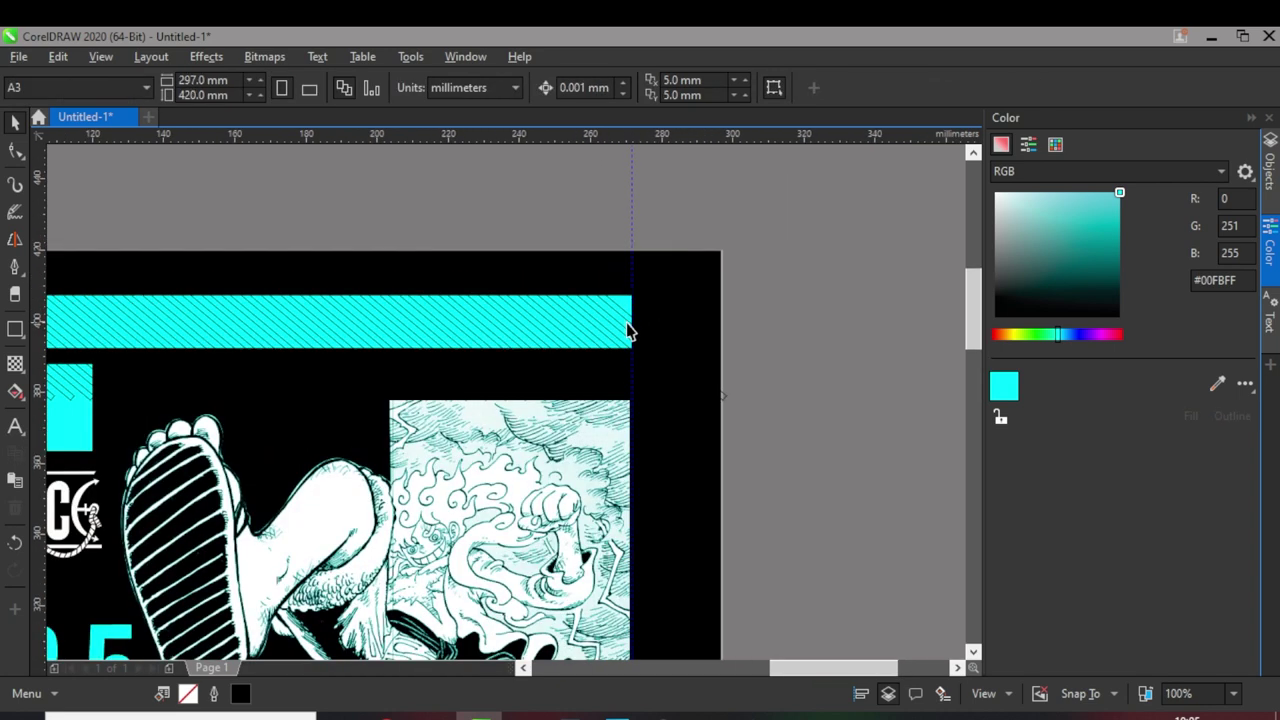
Step: Select all the diagonal strips across the top cyan bar, including the ones missed at its left end
{"action": "scroll", "coordinate": [170, 342], "scroll_direction": "left", "scroll_amount": 5}
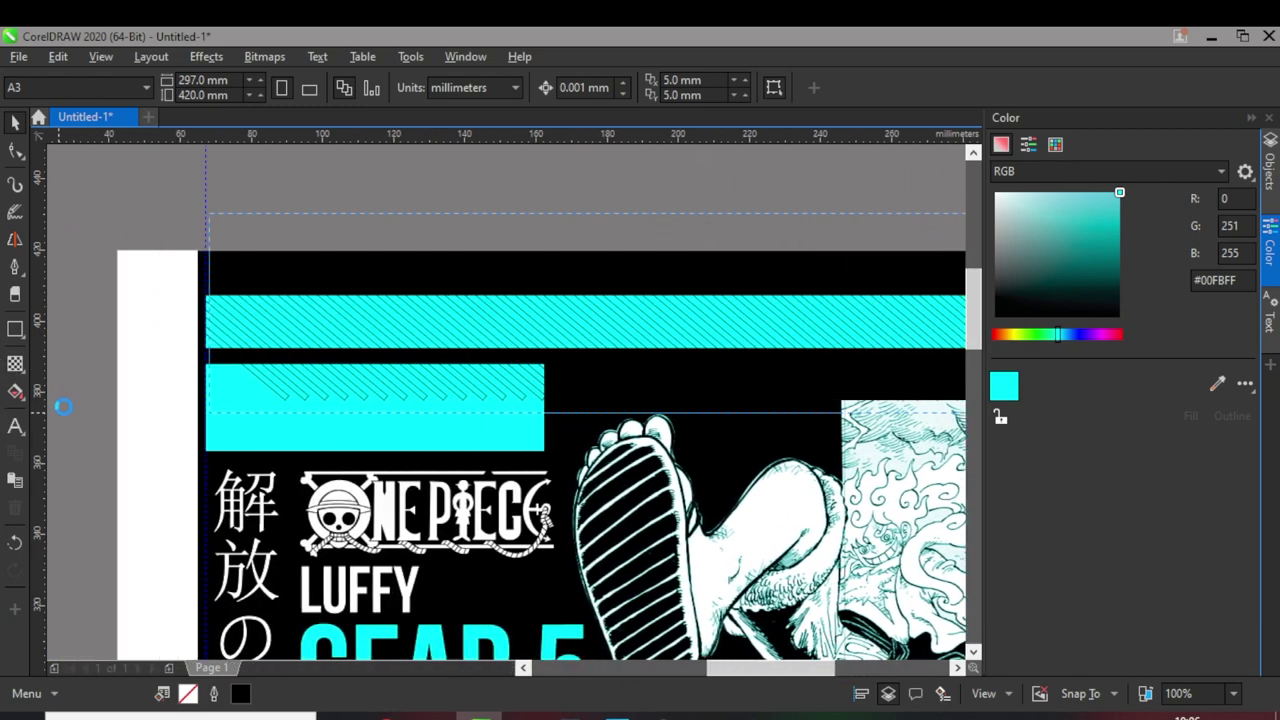
{"action": "left_click_drag", "start_coordinate": [286, 432], "coordinate": [266, 433]}
{"action": "scroll", "coordinate": [197, 288], "scroll_direction": "up", "scroll_amount": 2}
{"action": "scroll", "coordinate": [325, 176], "scroll_direction": "down", "scroll_amount": 1}
{"action": "scroll", "coordinate": [454, 274], "scroll_direction": "up", "scroll_amount": 1}
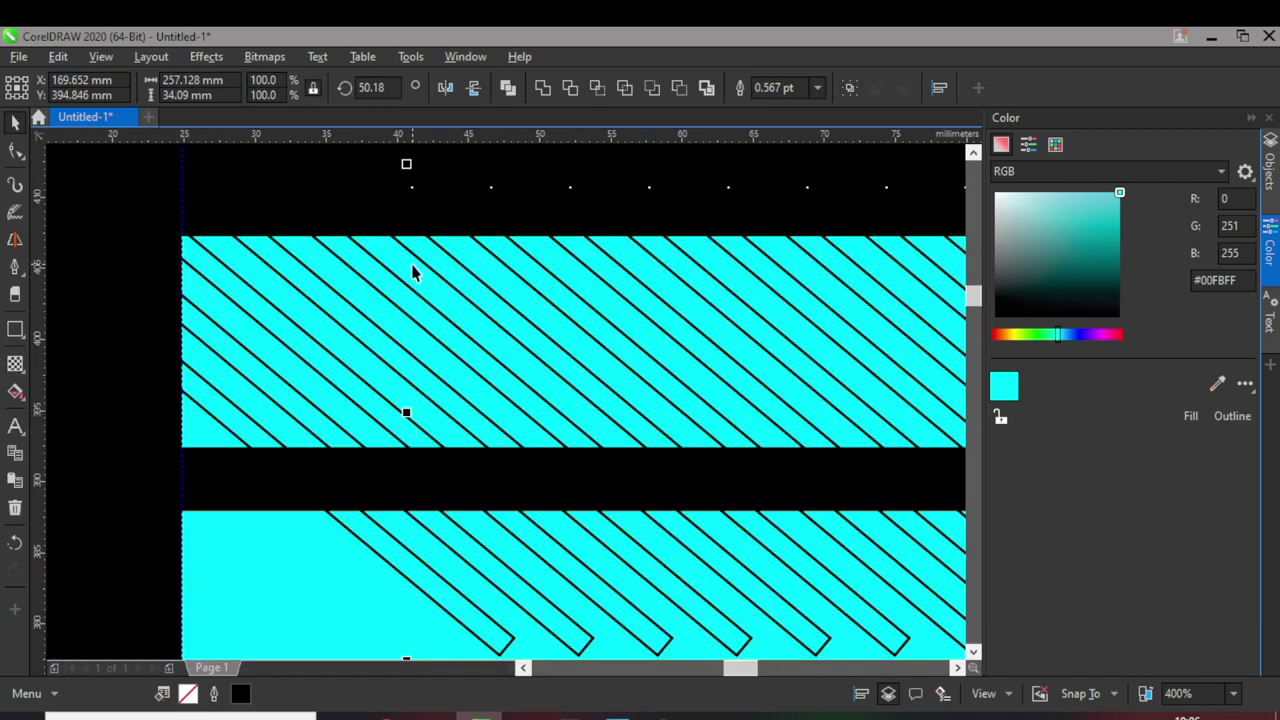
{"action": "left_click", "coordinate": [408, 265], "text": "shift"}
{"action": "scroll", "coordinate": [280, 275], "scroll_direction": "down", "scroll_amount": 3}
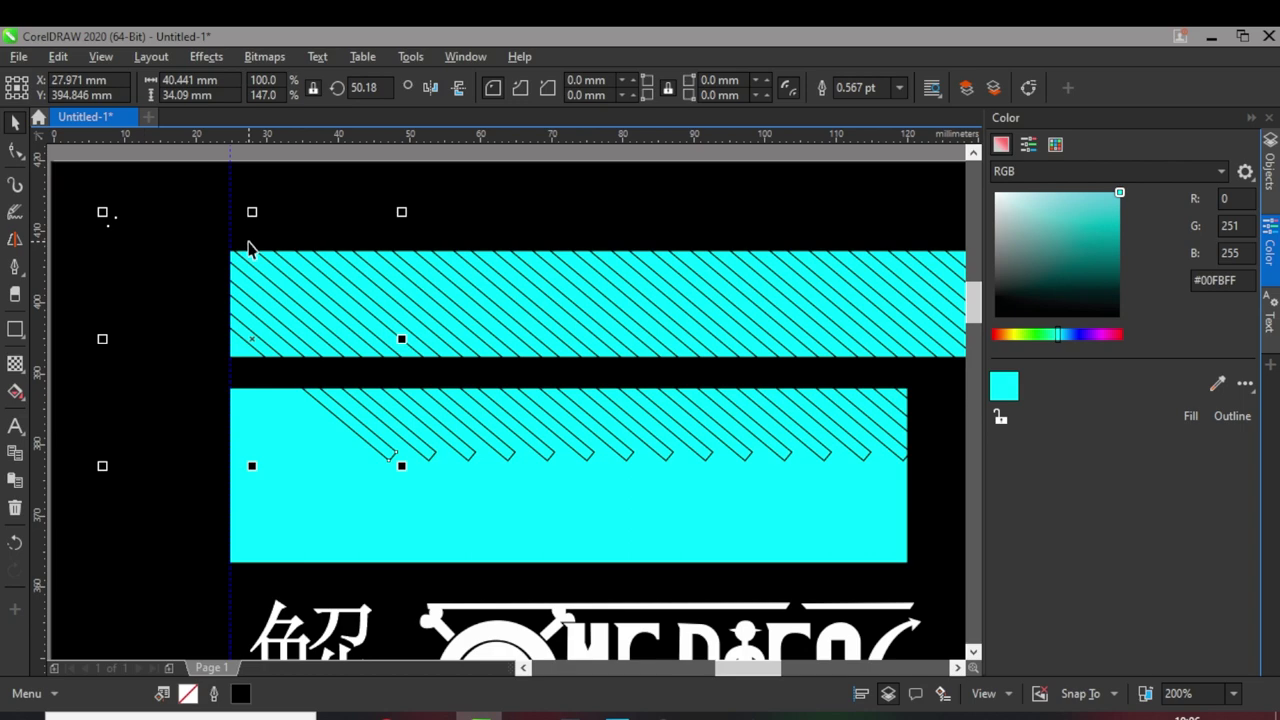
{"action": "mouse_move", "coordinate": [765, 187]}
{"action": "left_mouse_down"}
{"action": "mouse_move", "coordinate": [289, 300]}
{"action": "mouse_move", "coordinate": [262, 318]}
{"action": "left_mouse_up"}
{"action": "scroll", "coordinate": [262, 318], "scroll_direction": "up", "scroll_amount": 3}
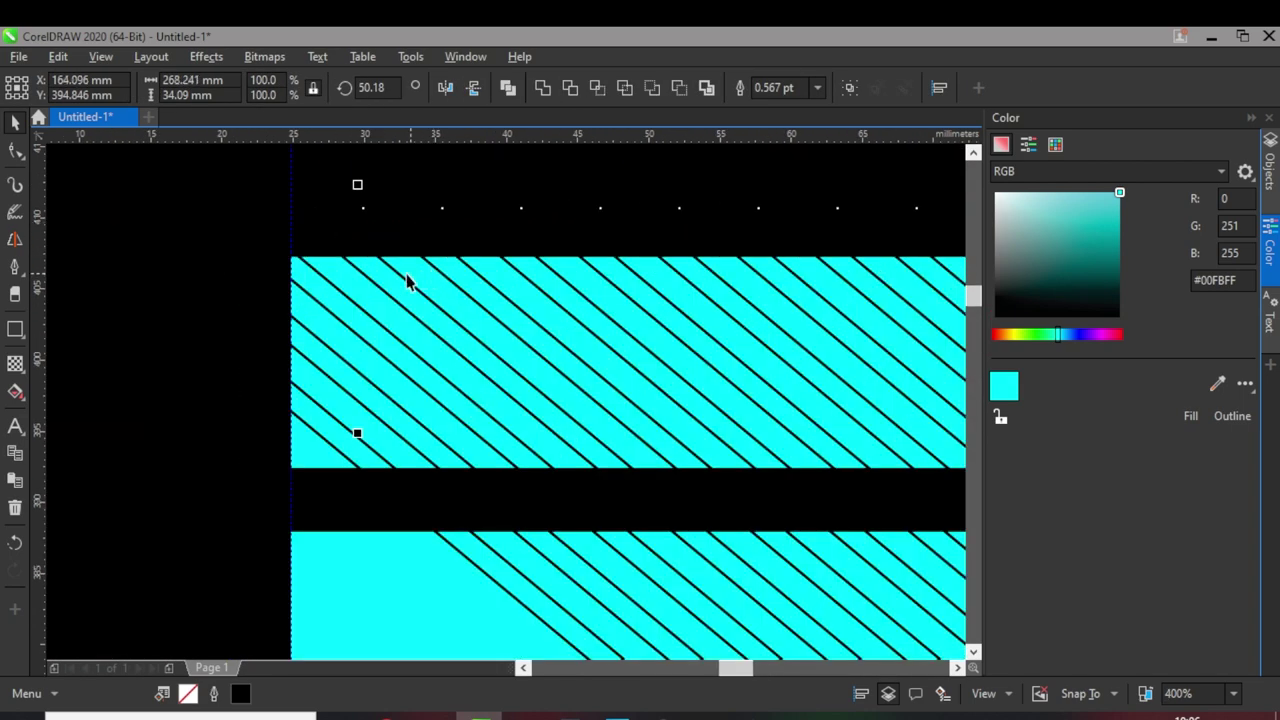
{"action": "left_click", "coordinate": [369, 291]}
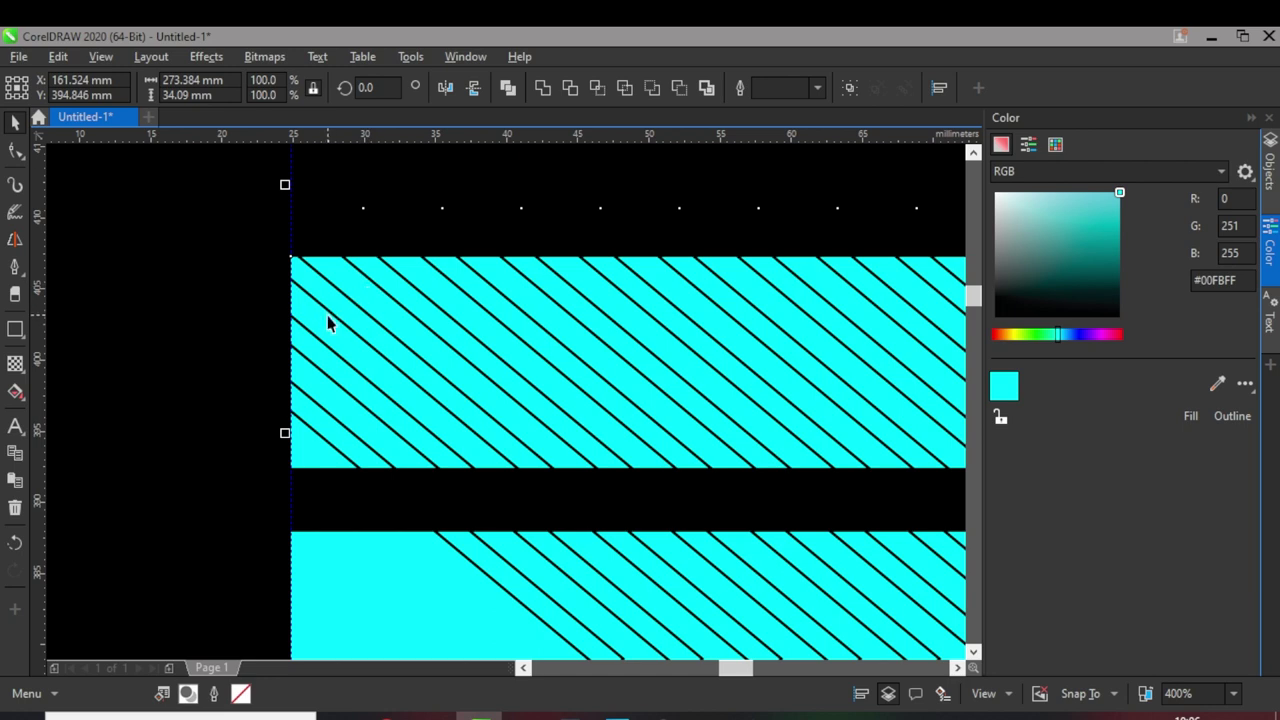
{"action": "left_click", "coordinate": [318, 373]}
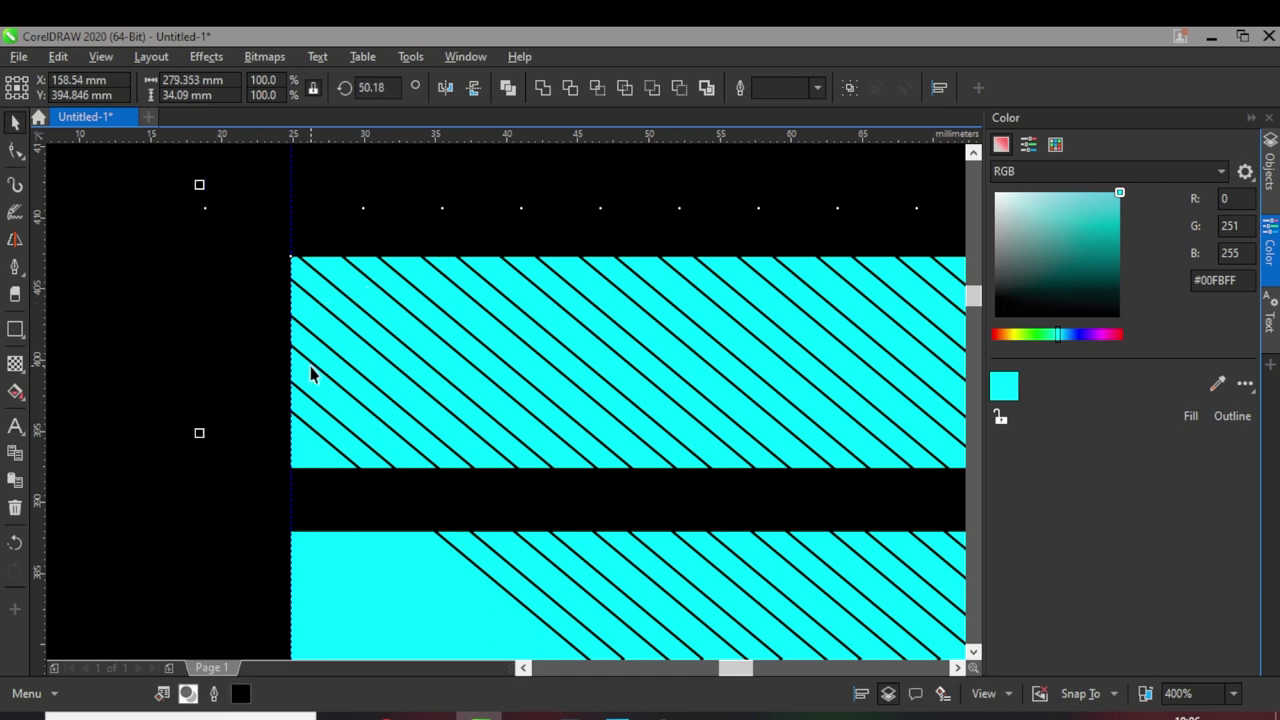
{"action": "scroll", "coordinate": [316, 407], "scroll_direction": "down", "scroll_amount": 2}
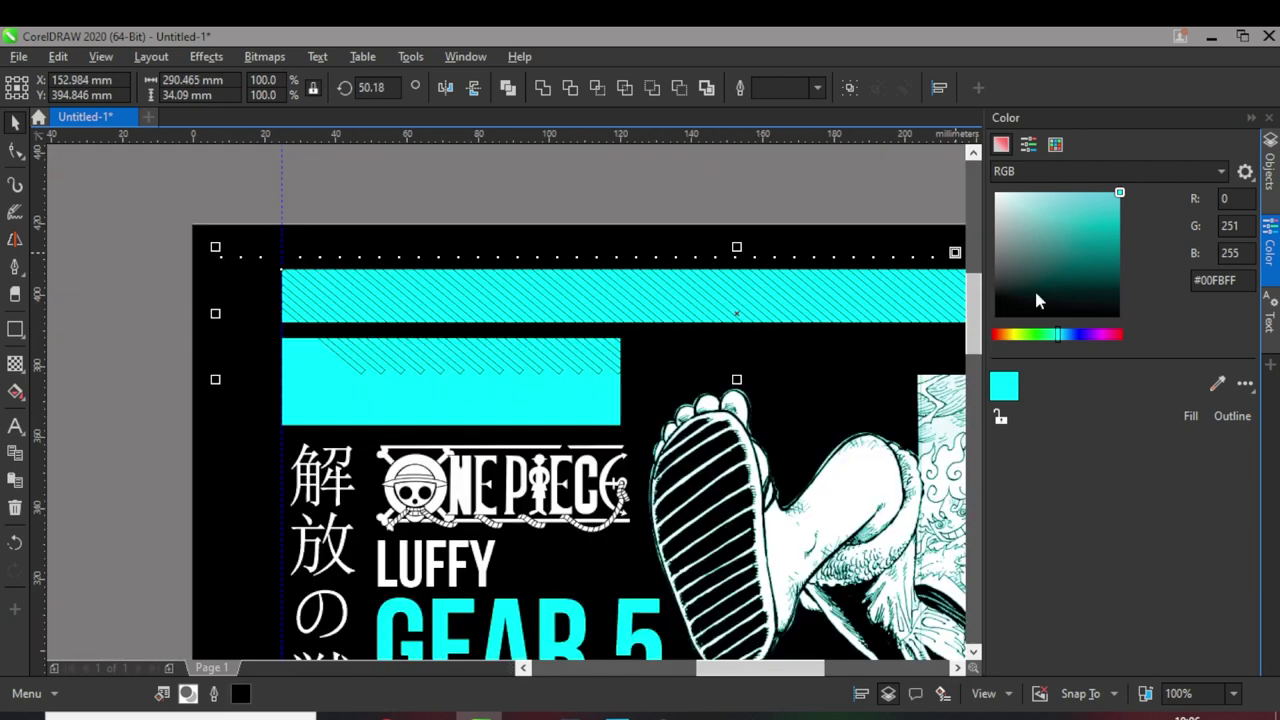
Step: Try filling the selected diagonal strips with black, and undo the fill
{"action": "left_click_drag", "start_coordinate": [1036, 299], "coordinate": [995, 317]}
{"action": "left_click", "coordinate": [1199, 418]}
{"action": "key", "text": "ctrl+z"}
{"action": "scroll", "coordinate": [384, 282], "scroll_direction": "down", "scroll_amount": 1}
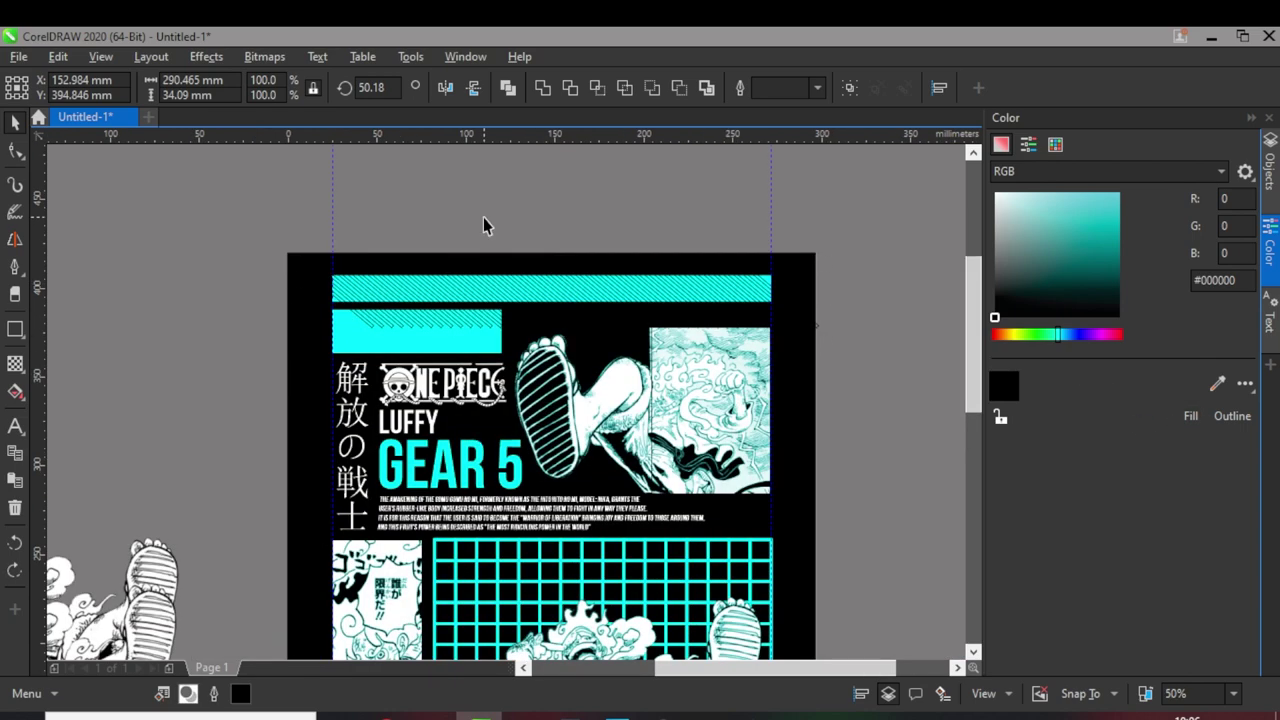
{"action": "left_click", "coordinate": [485, 221]}
{"action": "left_click_drag", "start_coordinate": [708, 286], "coordinate": [360, 355]}
{"action": "left_click", "coordinate": [1190, 400]}
{"action": "scroll", "coordinate": [373, 311], "scroll_direction": "up", "scroll_amount": 2}
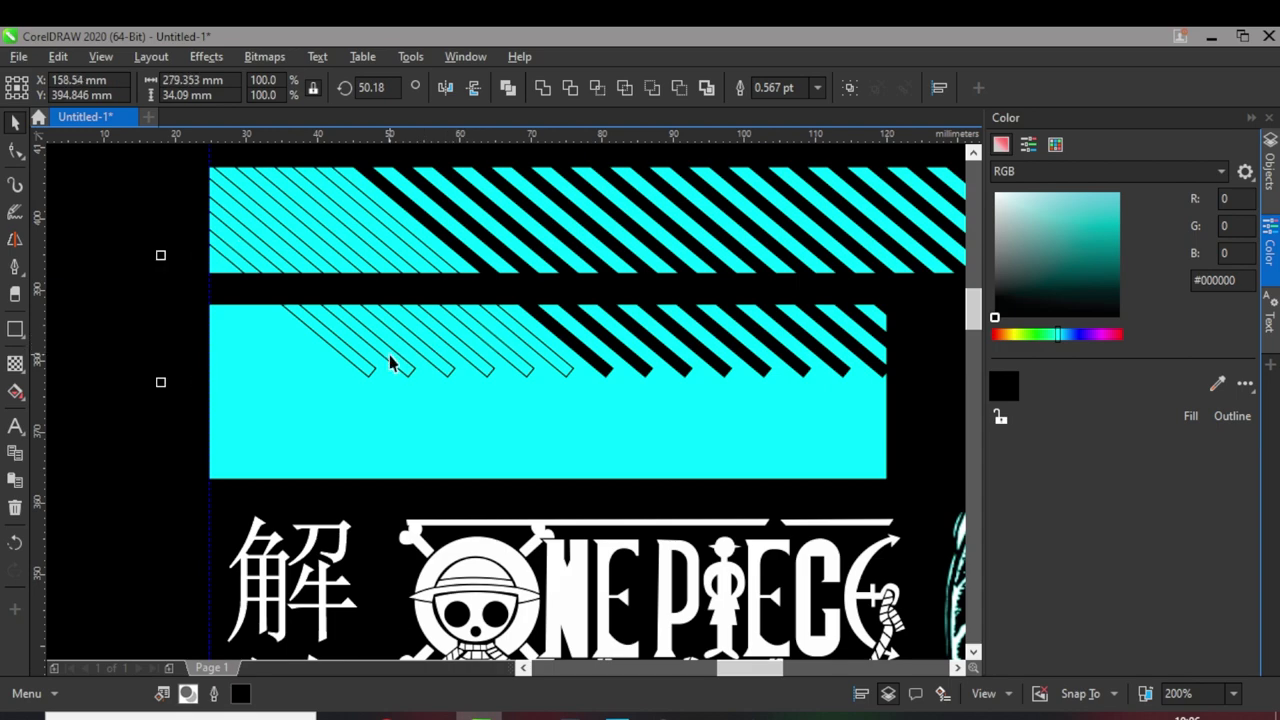
{"action": "key", "text": "ctrl+z"}
Step: Combine the diagonal strips into one curve and enlarge it slightly to about 295 by 35 mm
{"action": "scroll", "coordinate": [389, 246], "scroll_direction": "down", "scroll_amount": 1}
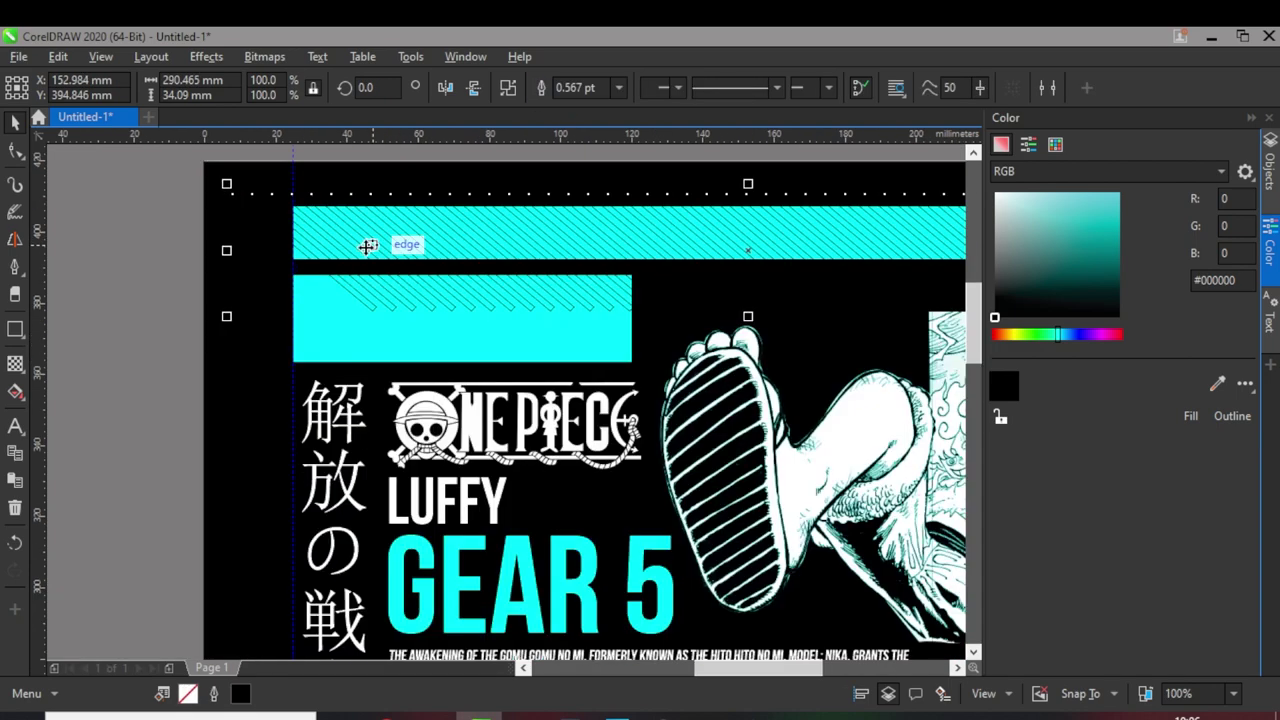
{"action": "scroll", "coordinate": [463, 256], "scroll_direction": "up", "scroll_amount": 1}
{"action": "scroll", "coordinate": [463, 256], "scroll_direction": "down", "scroll_amount": 2}
{"action": "scroll", "coordinate": [651, 251], "scroll_direction": "up", "scroll_amount": 2}
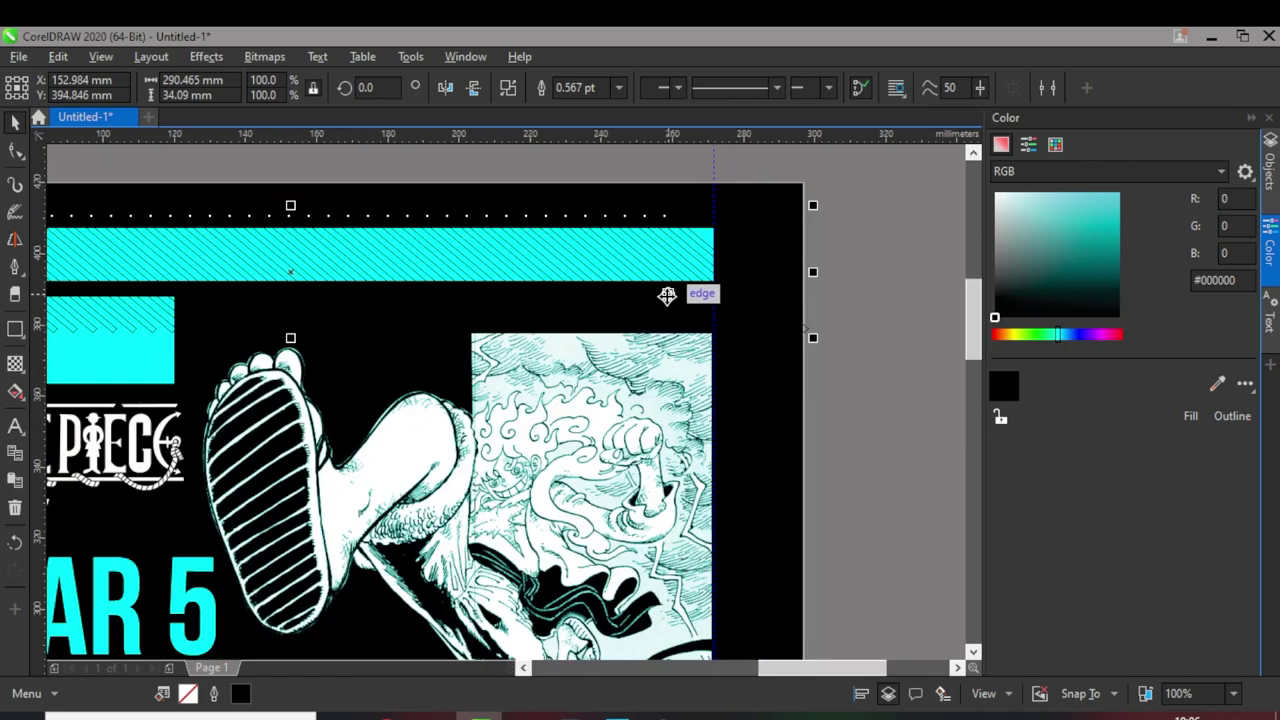
{"action": "left_click_drag", "start_coordinate": [800, 205], "coordinate": [823, 200]}
{"action": "scroll", "coordinate": [557, 200], "scroll_direction": "down", "scroll_amount": 2}
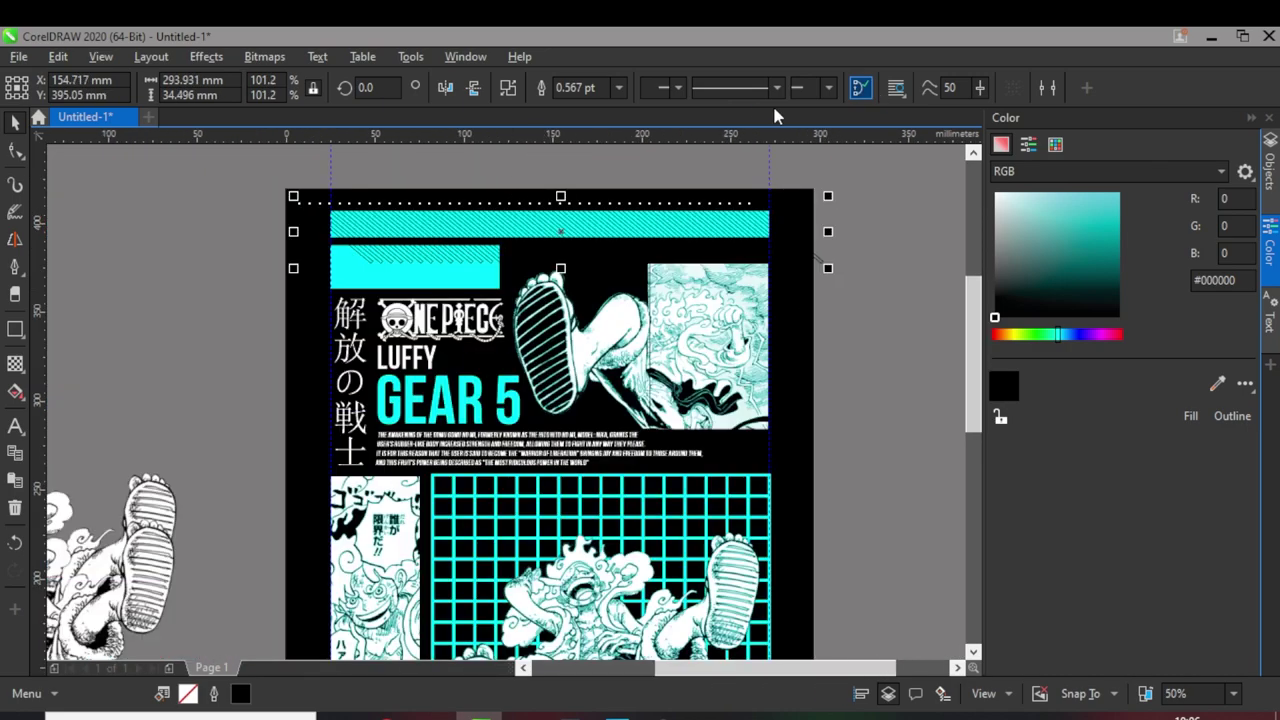
{"action": "scroll", "coordinate": [357, 234], "scroll_direction": "up", "scroll_amount": 2}
{"action": "left_click_drag", "start_coordinate": [91, 368], "coordinate": [83, 369]}
Step: Cut the combined strips out of the top cyan bar with Back Minus Front
{"action": "scroll", "coordinate": [277, 312], "scroll_direction": "down", "scroll_amount": 1}
{"action": "left_click", "coordinate": [508, 95]}
{"action": "left_click", "coordinate": [545, 95]}
{"action": "scroll", "coordinate": [255, 293], "scroll_direction": "up", "scroll_amount": 2}
{"action": "left_click", "coordinate": [250, 250]}
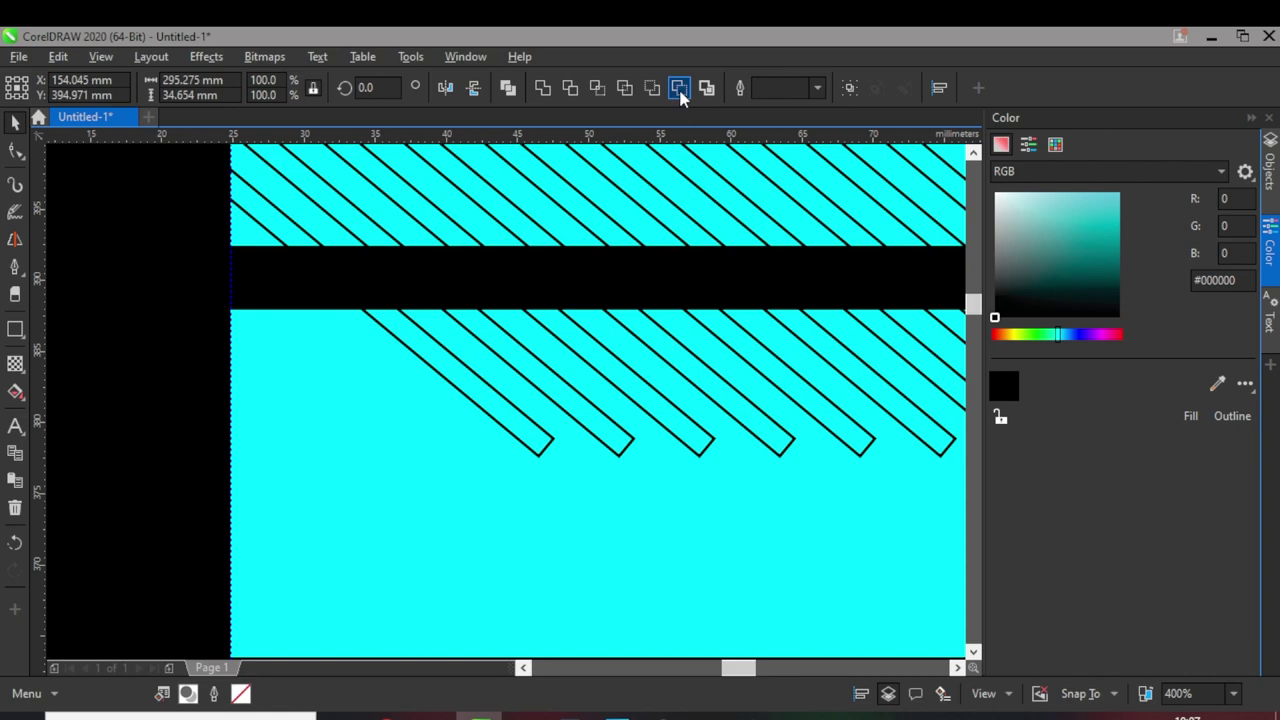
{"action": "scroll", "coordinate": [250, 253], "scroll_direction": "down", "scroll_amount": 2}
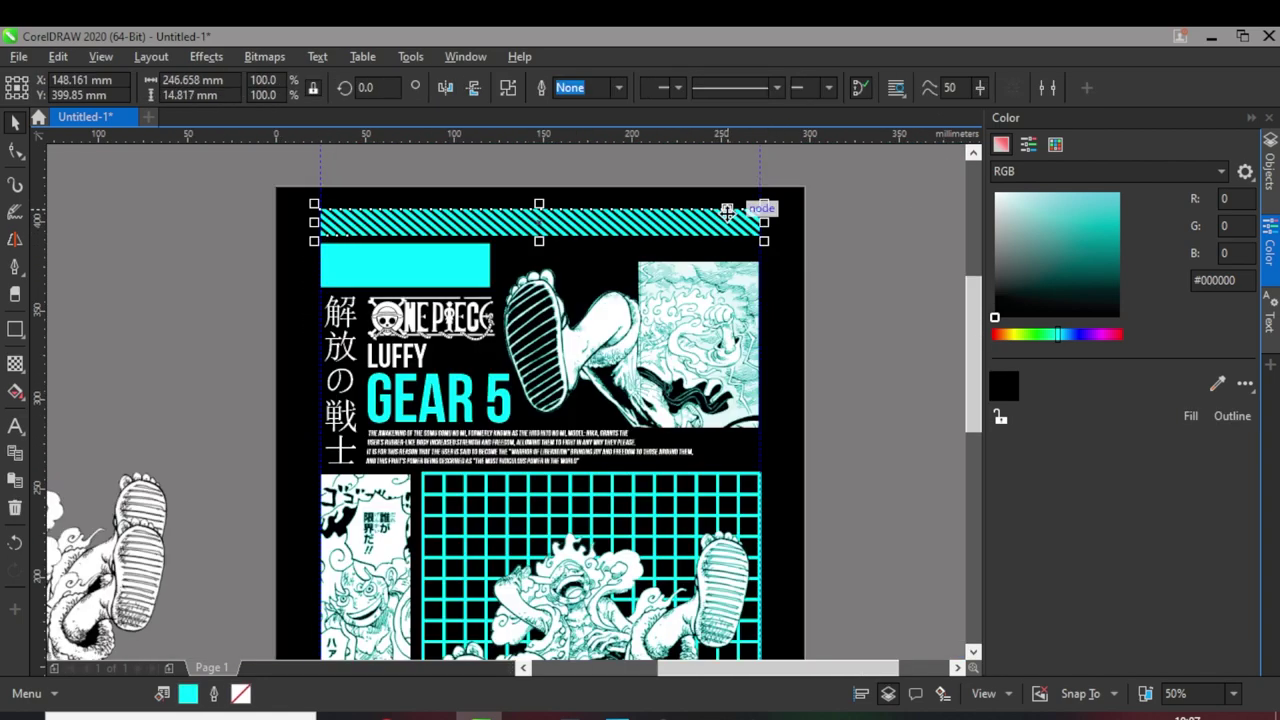
{"action": "left_click", "coordinate": [794, 199]}
{"action": "left_click", "coordinate": [603, 232]}
Step: Draw a thin rectangle, widen it to 170% and tilt it about 46.7° across the left end of the lower cyan bar
{"action": "left_click", "coordinate": [335, 255]}
{"action": "scroll", "coordinate": [331, 240], "scroll_direction": "up", "scroll_amount": 2}
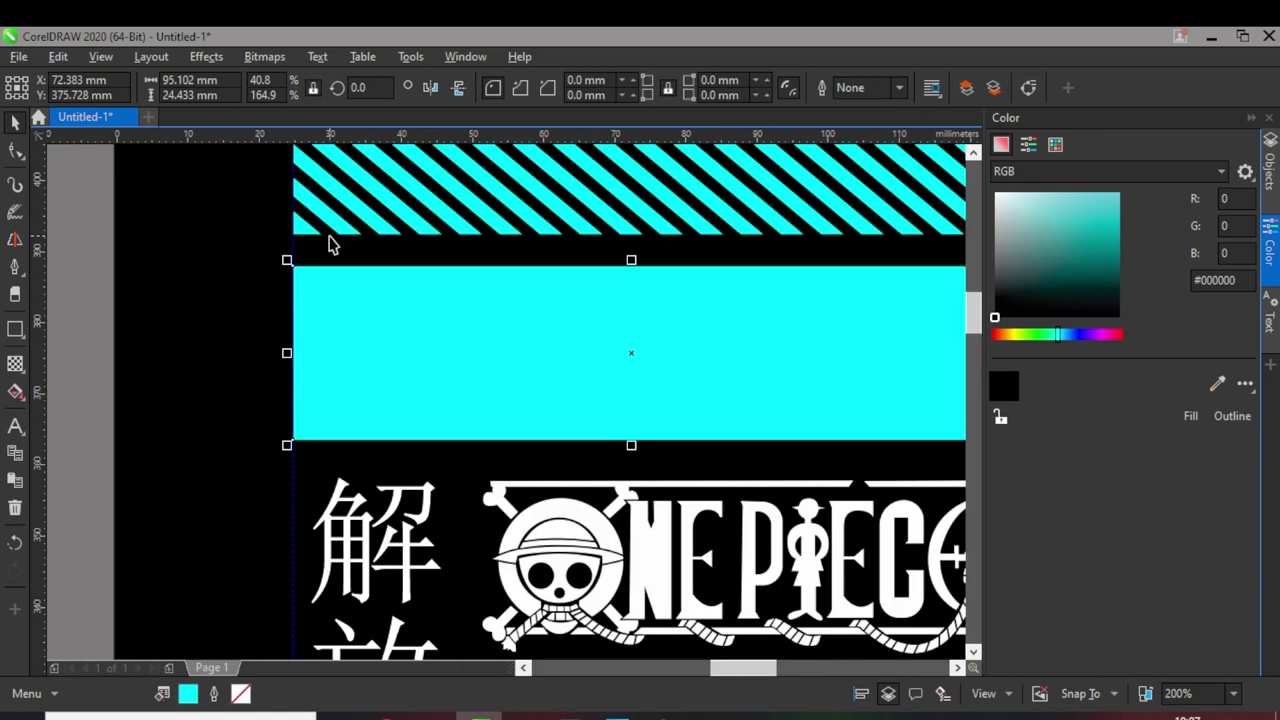
{"action": "left_click_drag", "start_coordinate": [253, 208], "coordinate": [257, 607]}
{"action": "scroll", "coordinate": [277, 423], "scroll_direction": "up", "scroll_amount": 1}
{"action": "left_click_drag", "start_coordinate": [255, 383], "coordinate": [322, 344]}
{"action": "scroll", "coordinate": [267, 381], "scroll_direction": "down", "scroll_amount": 1}
{"action": "left_click_drag", "start_coordinate": [350, 568], "coordinate": [430, 432]}
Step: Try copying the tilted strip with a narrow offset and repeating it across the lower cyan bar
{"action": "left_click_drag", "start_coordinate": [321, 338], "coordinate": [356, 362]}
{"action": "right_click", "coordinate": [356, 362]}
{"action": "key", "text": "ctrl+r"}
{"action": "key", "text": "ctrl+r"}
{"action": "key", "text": "ctrl+r"}
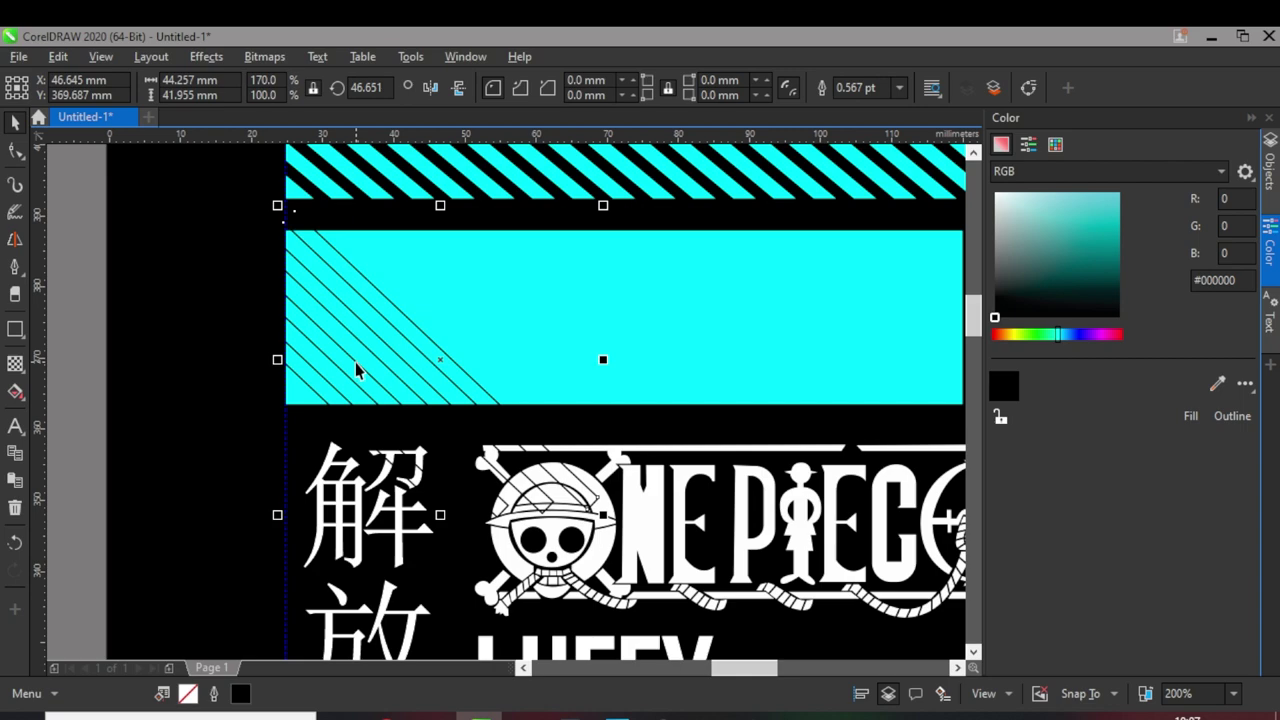
{"action": "scroll", "coordinate": [354, 362], "scroll_direction": "down", "scroll_amount": 1}
{"action": "key", "text": "ctrl+d"}
{"action": "key", "text": "ctrl+d"}
{"action": "key", "text": "ctrl+d"}
{"action": "key", "text": "ctrl+d"}
{"action": "key", "text": "ctrl+d"}
{"action": "key", "text": "ctrl+d"}
{"action": "key", "text": "ctrl+d"}
{"action": "key", "text": "ctrl+d"}
{"action": "key", "text": "ctrl+d"}
{"action": "key", "text": "ctrl+d"}
{"action": "key", "text": "ctrl+d"}
{"action": "key", "text": "ctrl+d"}
{"action": "key", "text": "ctrl+d"}
{"action": "key", "text": "ctrl+d"}
{"action": "key", "text": "ctrl+d"}
{"action": "key", "text": "ctrl+d"}
{"action": "key", "text": "ctrl+d"}
{"action": "key", "text": "ctrl+d"}
{"action": "key", "text": "ctrl+d"}
{"action": "key", "text": "ctrl+d"}
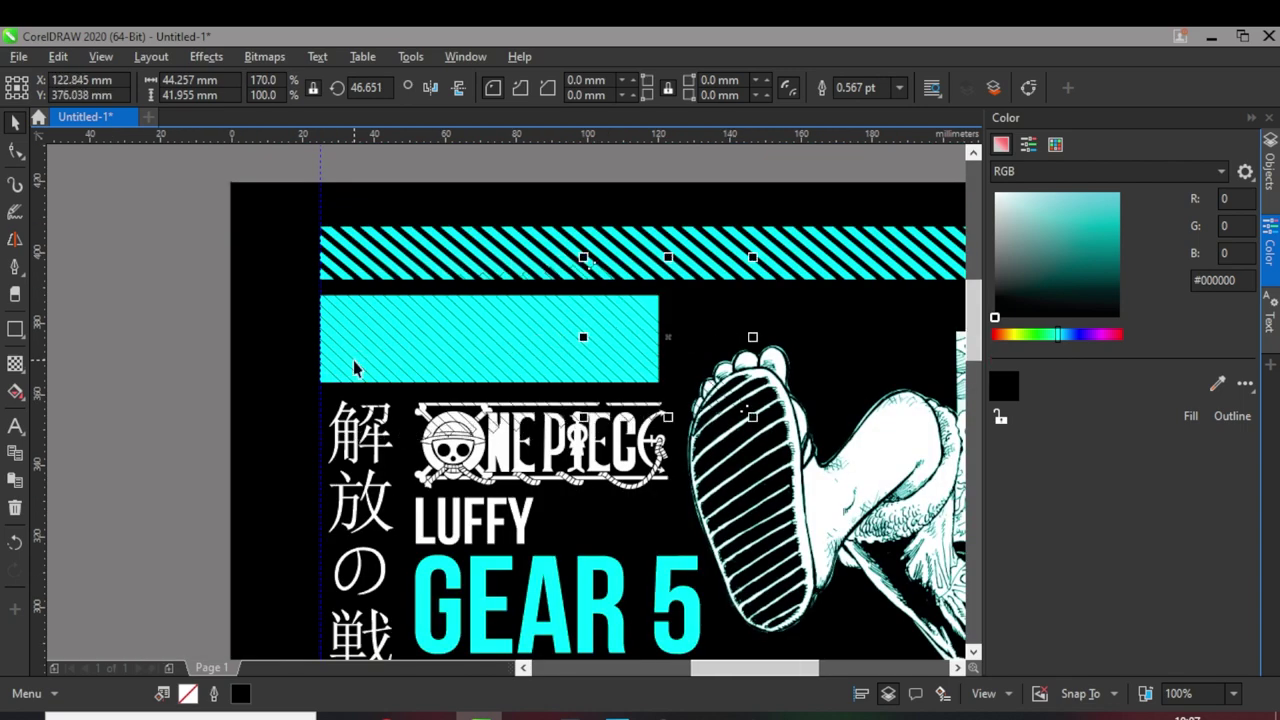
Step: Try selecting the strips that climb into the top striped bar, and undo the repeated copies
{"action": "scroll", "coordinate": [646, 297], "scroll_direction": "up", "scroll_amount": 2}
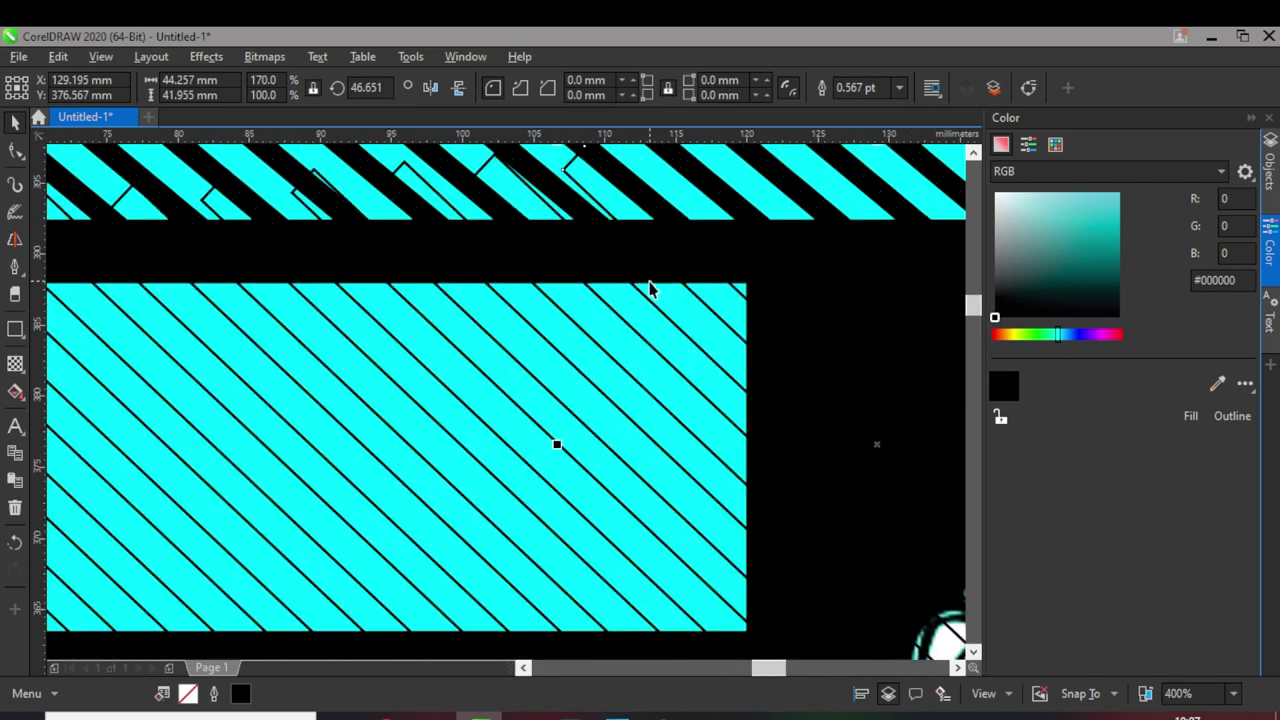
{"action": "scroll", "coordinate": [548, 267], "scroll_direction": "down", "scroll_amount": 1}
{"action": "scroll", "coordinate": [524, 214], "scroll_direction": "up", "scroll_amount": 1}
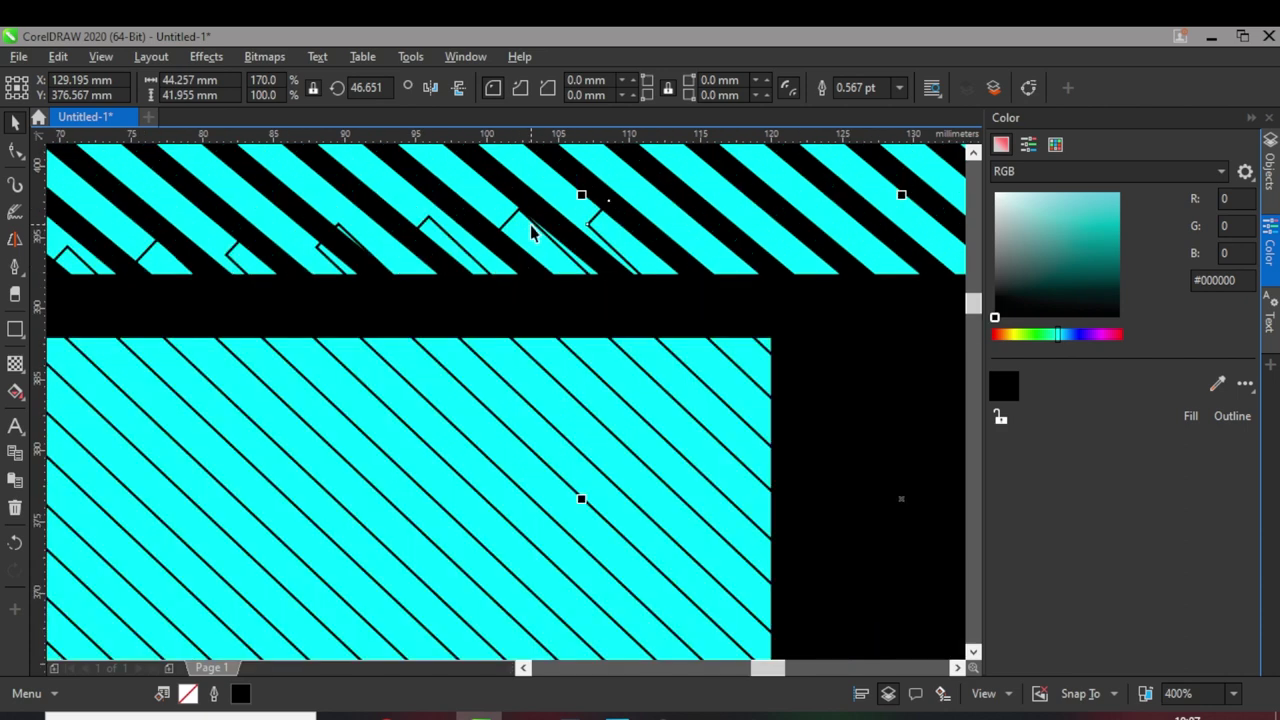
{"action": "left_click", "coordinate": [539, 228], "text": "shift"}
{"action": "left_click", "coordinate": [347, 250], "text": "shift"}
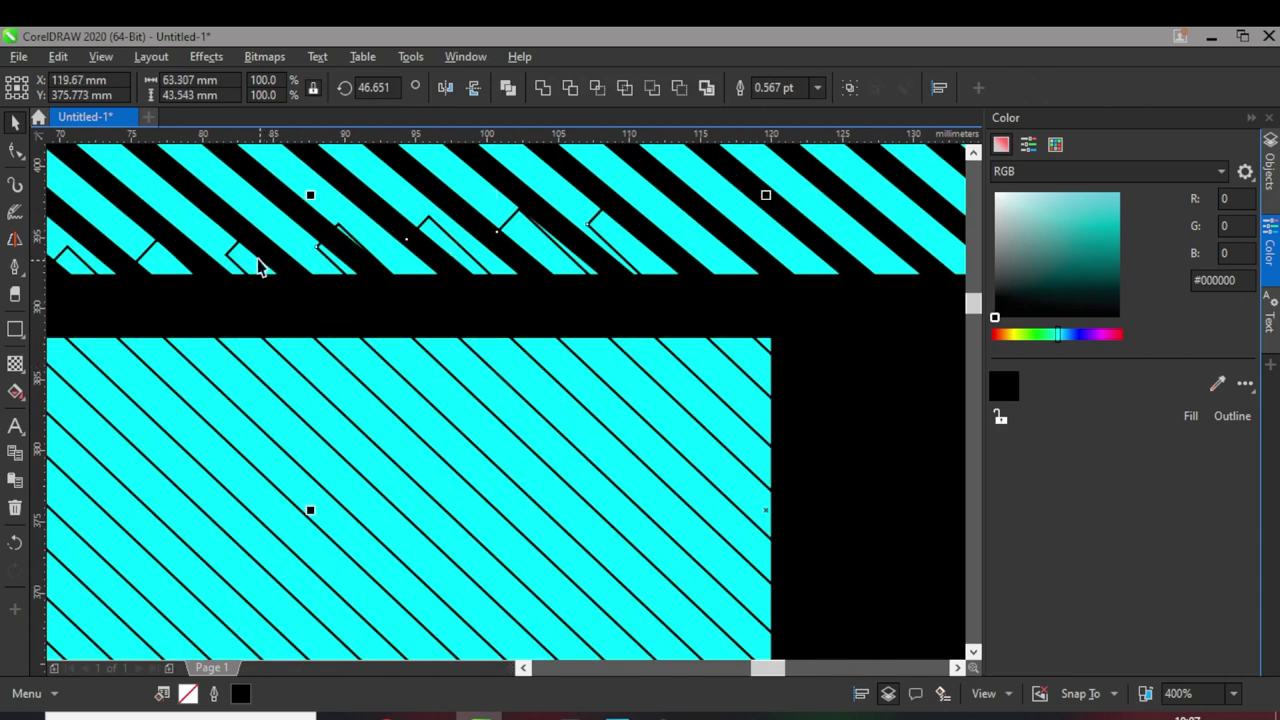
{"action": "scroll", "coordinate": [388, 267], "scroll_direction": "down", "scroll_amount": 2}
{"action": "left_click", "coordinate": [459, 272]}
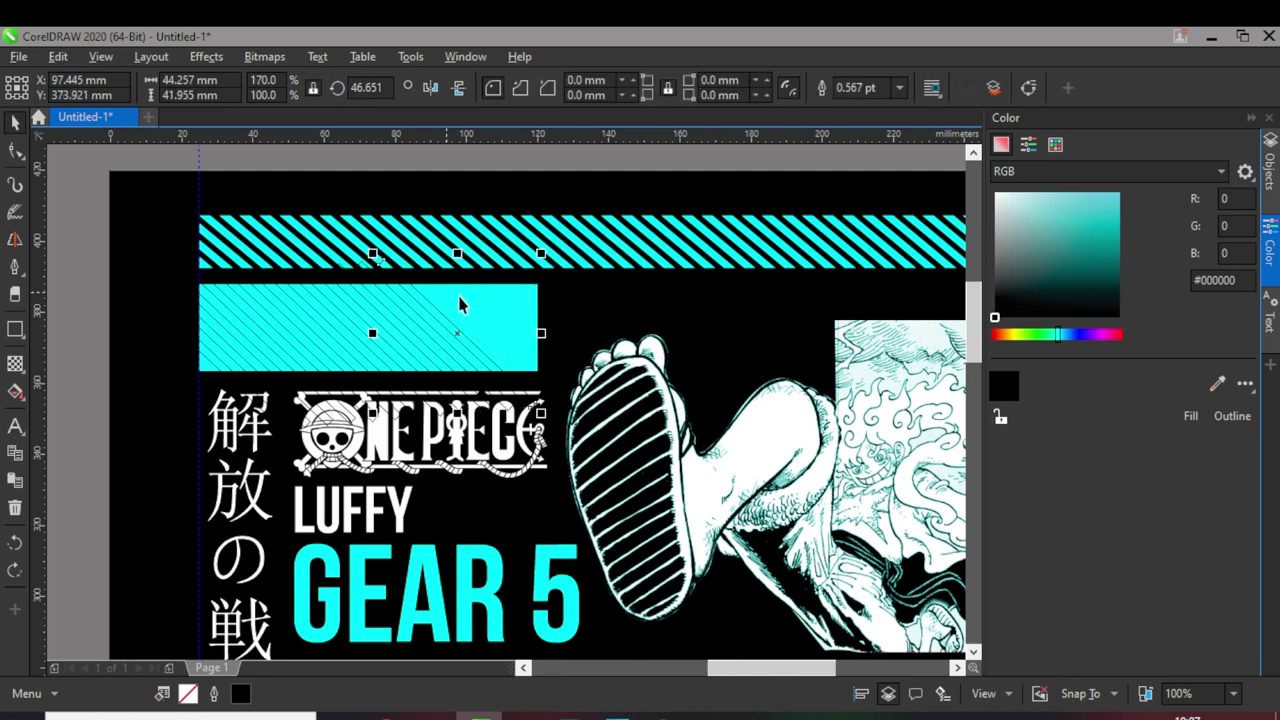
Step: Try repeating a differently spaced copy of the strip along the lower cyan bar, undo the repeats and delete the copy
{"action": "left_click_drag", "start_coordinate": [466, 299], "coordinate": [217, 320]}
{"action": "scroll", "coordinate": [181, 330], "scroll_direction": "up", "scroll_amount": 1}
{"action": "left_click_drag", "start_coordinate": [237, 377], "coordinate": [289, 373]}
{"action": "key", "text": "ctrl+r"}
{"action": "key", "text": "ctrl+r"}
{"action": "key", "text": "ctrl+r"}
{"action": "key", "text": "ctrl+r"}
{"action": "key", "text": "ctrl+r"}
{"action": "key", "text": "ctrl+r"}
{"action": "key", "text": "ctrl+z"}
{"action": "key", "text": "ctrl+z"}
{"action": "key", "text": "ctrl+z"}
{"action": "key", "text": "ctrl+z"}
{"action": "key", "text": "ctrl+z"}
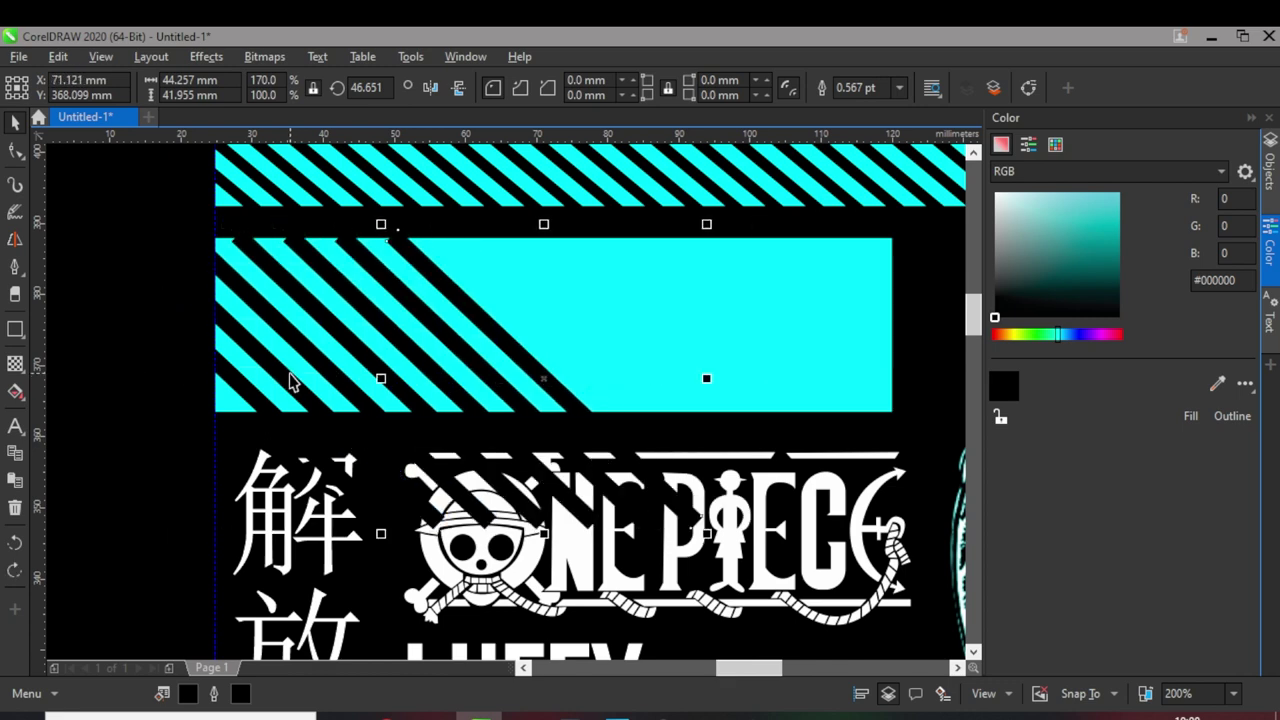
{"action": "key", "text": "ctrl+z"}
{"action": "left_click_drag", "start_coordinate": [287, 380], "coordinate": [274, 358]}
{"action": "key", "text": "Delete"}
Step: Copy the black strip with a wider offset and repeat it across the whole lower cyan bar
{"action": "mouse_move", "coordinate": [253, 405]}
{"action": "left_mouse_down"}
{"action": "mouse_move", "coordinate": [265, 350]}
{"action": "mouse_move", "coordinate": [335, 340]}
{"action": "left_mouse_up"}
{"action": "key", "text": "ctrl+r"}
{"action": "key", "text": "ctrl+r"}
{"action": "key", "text": "ctrl+r"}
{"action": "key", "text": "ctrl+r"}
{"action": "key", "text": "ctrl+r"}
{"action": "key", "text": "ctrl+r"}
{"action": "key", "text": "ctrl+r"}
{"action": "key", "text": "ctrl+r"}
{"action": "key", "text": "ctrl+r"}
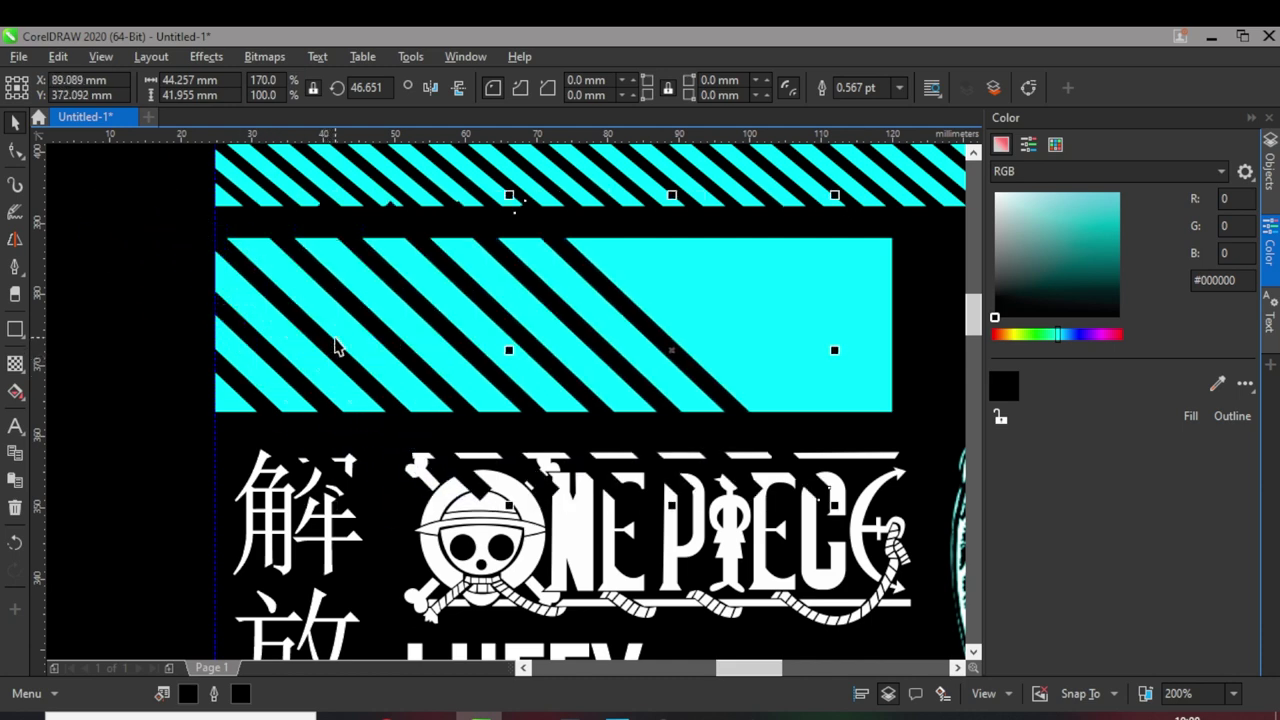
{"action": "scroll", "coordinate": [254, 308], "scroll_direction": "down", "scroll_amount": 1}
{"action": "scroll", "coordinate": [497, 316], "scroll_direction": "up", "scroll_amount": 1}
Step: Select all the black diagonal strips over the lower cyan bar and weld them into one object
{"action": "left_click", "coordinate": [609, 322], "text": "shift"}
{"action": "left_click", "coordinate": [548, 324], "text": "shift"}
{"action": "left_click", "coordinate": [488, 337], "text": "shift"}
{"action": "left_click", "coordinate": [432, 345], "text": "shift"}
{"action": "left_click", "coordinate": [377, 356], "text": "shift"}
{"action": "left_click", "coordinate": [313, 358], "text": "shift"}
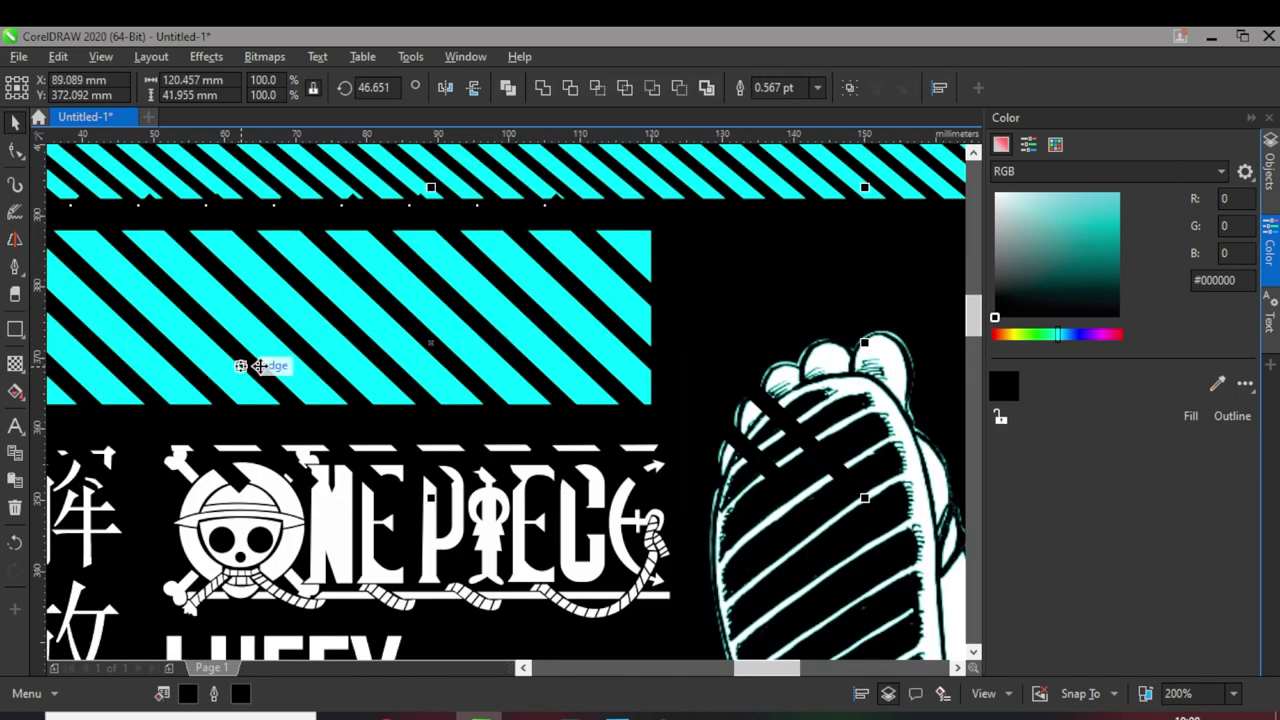
{"action": "scroll", "coordinate": [265, 363], "scroll_direction": "left", "scroll_amount": 2}
{"action": "left_click", "coordinate": [253, 362], "text": "shift"}
{"action": "left_click", "coordinate": [236, 362], "text": "shift"}
{"action": "left_click", "coordinate": [541, 88]}
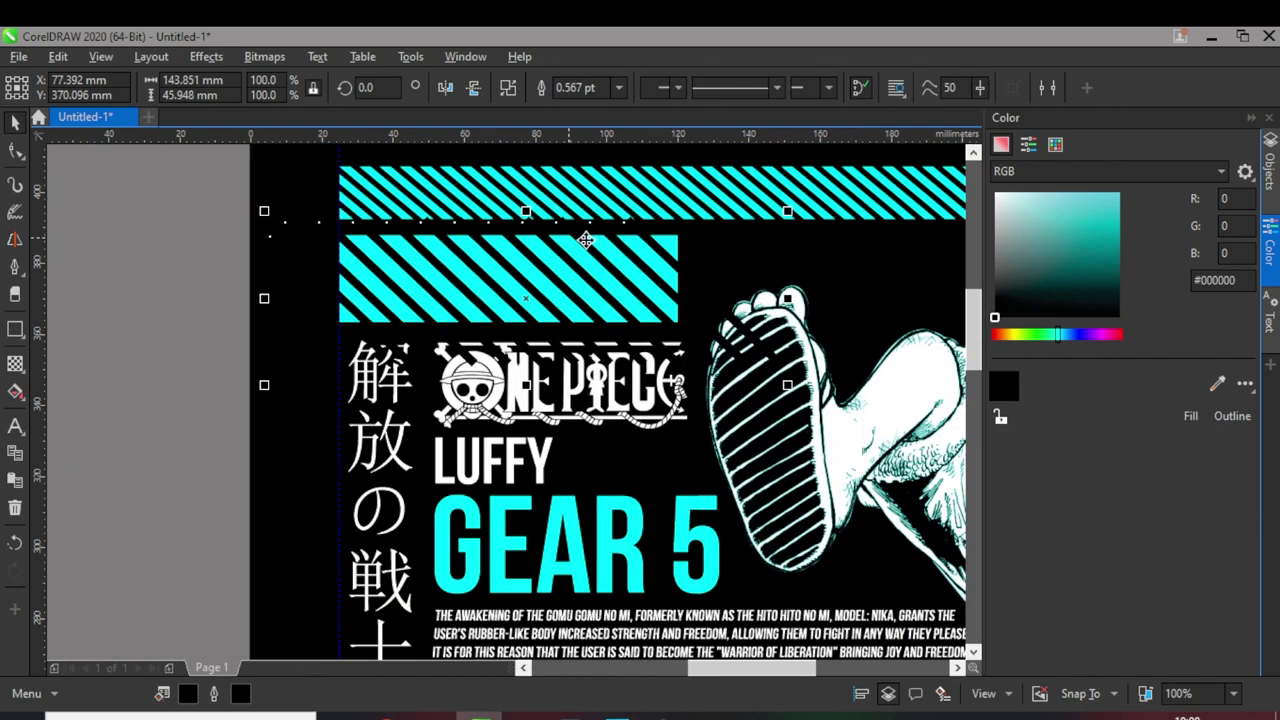
Step: Cut the welded diagonal strips out of the lower cyan bar and set the bar's outline to None
{"action": "scroll", "coordinate": [250, 292], "scroll_direction": "down", "scroll_amount": 4}
{"action": "left_click", "coordinate": [250, 290]}
{"action": "scroll", "coordinate": [435, 277], "scroll_direction": "up", "scroll_amount": 1}
{"action": "left_click", "coordinate": [435, 277]}
{"action": "left_click", "coordinate": [620, 88]}
{"action": "left_click", "coordinate": [582, 106]}
{"action": "scroll", "coordinate": [246, 233], "scroll_direction": "down", "scroll_amount": 1}
{"action": "left_click", "coordinate": [175, 240]}
{"action": "scroll", "coordinate": [398, 283], "scroll_direction": "down", "scroll_amount": 1}
{"action": "scroll", "coordinate": [370, 285], "scroll_direction": "up", "scroll_amount": 1}
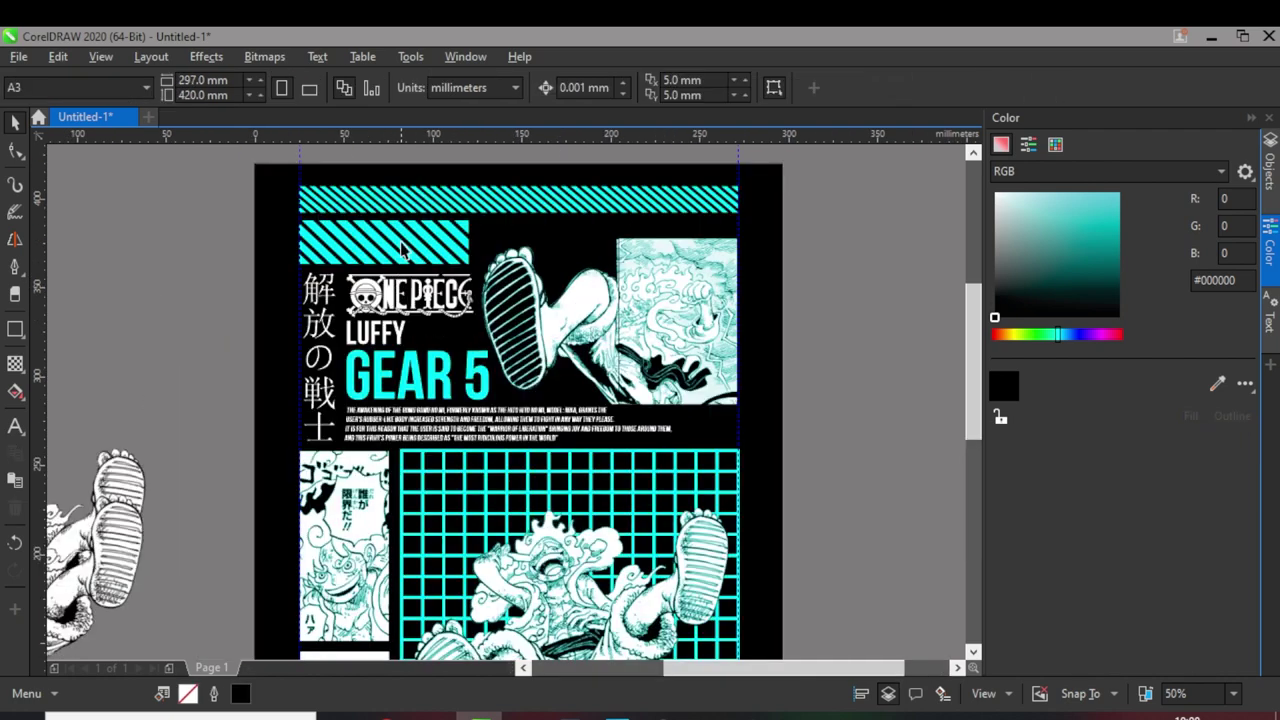
Step: Mirror the lower striped cyan bar horizontally so its stripes slant opposite to the top bar's
{"action": "left_click", "coordinate": [420, 236]}
{"action": "left_click", "coordinate": [446, 88]}
{"action": "left_click", "coordinate": [214, 234]}
{"action": "scroll", "coordinate": [472, 310], "scroll_direction": "down", "scroll_amount": 1}
{"action": "scroll", "coordinate": [465, 337], "scroll_direction": "up", "scroll_amount": 4}
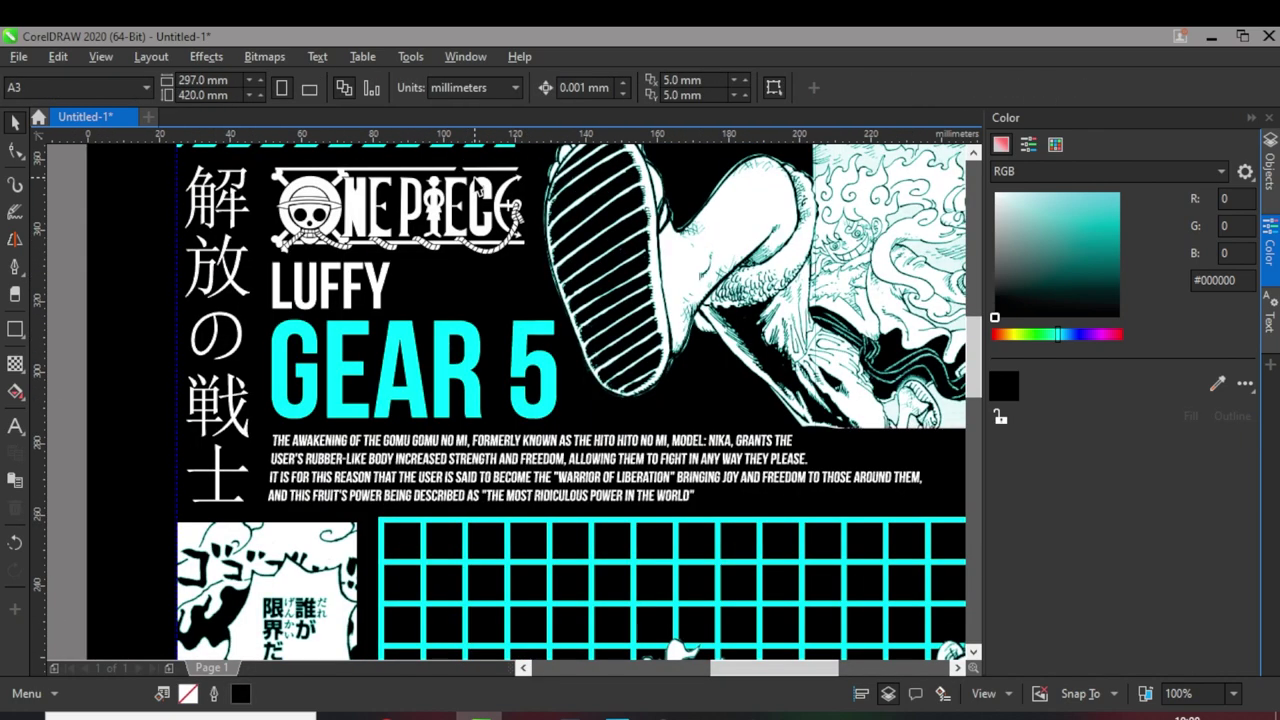
Step: Select the ONE PIECE logo together with the LUFFY title and enlarge both slightly above the GEAR 5 title
{"action": "scroll", "coordinate": [328, 264], "scroll_direction": "down", "scroll_amount": 1}
{"action": "left_click_drag", "start_coordinate": [147, 206], "coordinate": [428, 293]}
{"action": "scroll", "coordinate": [438, 230], "scroll_direction": "up", "scroll_amount": 2}
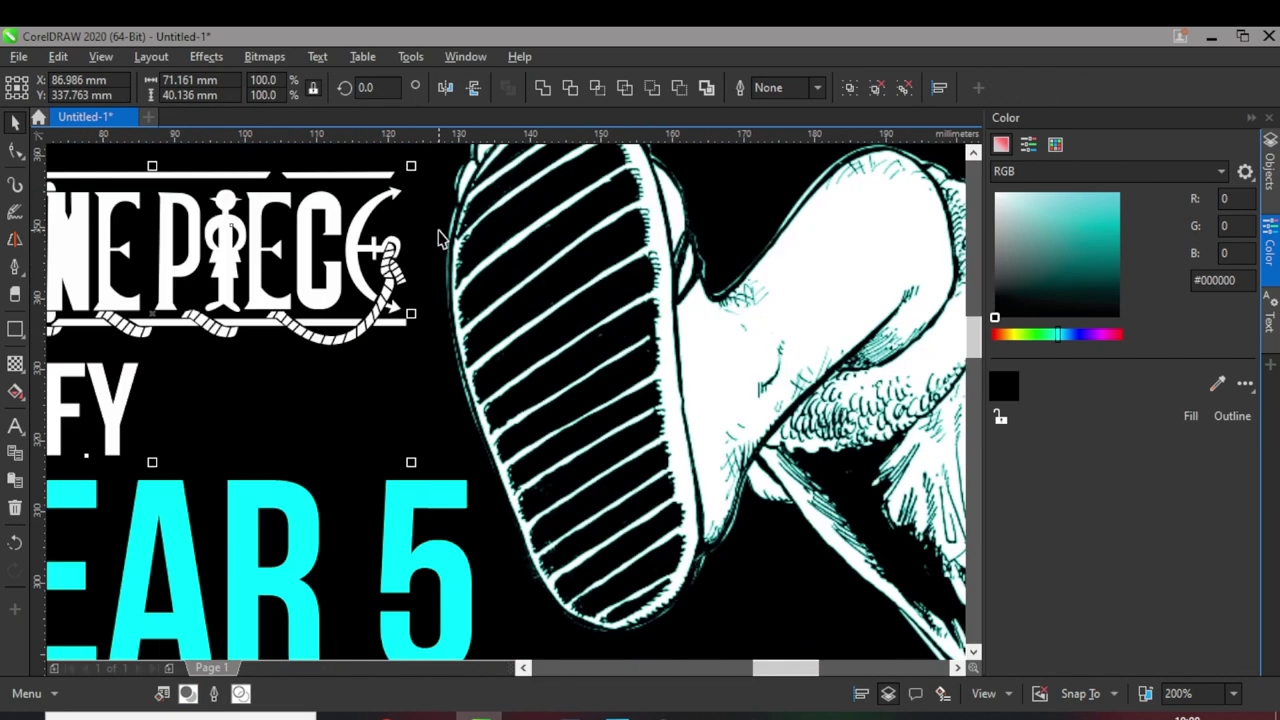
{"action": "left_click_drag", "start_coordinate": [415, 162], "coordinate": [414, 163]}
{"action": "scroll", "coordinate": [417, 194], "scroll_direction": "down", "scroll_amount": 1}
{"action": "scroll", "coordinate": [417, 194], "scroll_direction": "up", "scroll_amount": 1}
{"action": "left_click_drag", "start_coordinate": [409, 276], "coordinate": [438, 263]}
{"action": "scroll", "coordinate": [438, 263], "scroll_direction": "down", "scroll_amount": 3}
{"action": "left_click", "coordinate": [133, 353]}
{"action": "scroll", "coordinate": [133, 353], "scroll_direction": "up", "scroll_amount": 3}
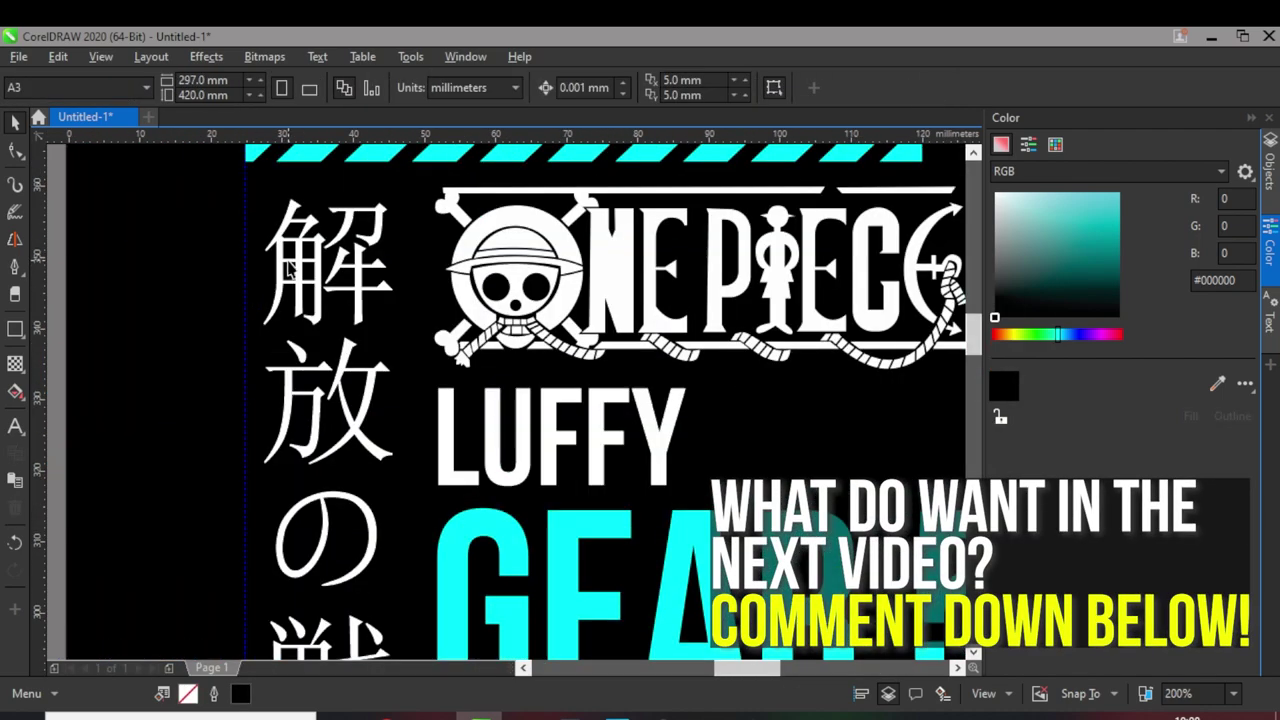
Step: Enlarge the vertical Japanese text proportionally to about 18.7 mm wide and 97.2 mm tall
{"action": "left_click", "coordinate": [303, 257]}
{"action": "scroll", "coordinate": [424, 178], "scroll_direction": "up", "scroll_amount": 1}
{"action": "left_click_drag", "start_coordinate": [371, 208], "coordinate": [390, 177]}
{"action": "scroll", "coordinate": [372, 216], "scroll_direction": "down", "scroll_amount": 4}
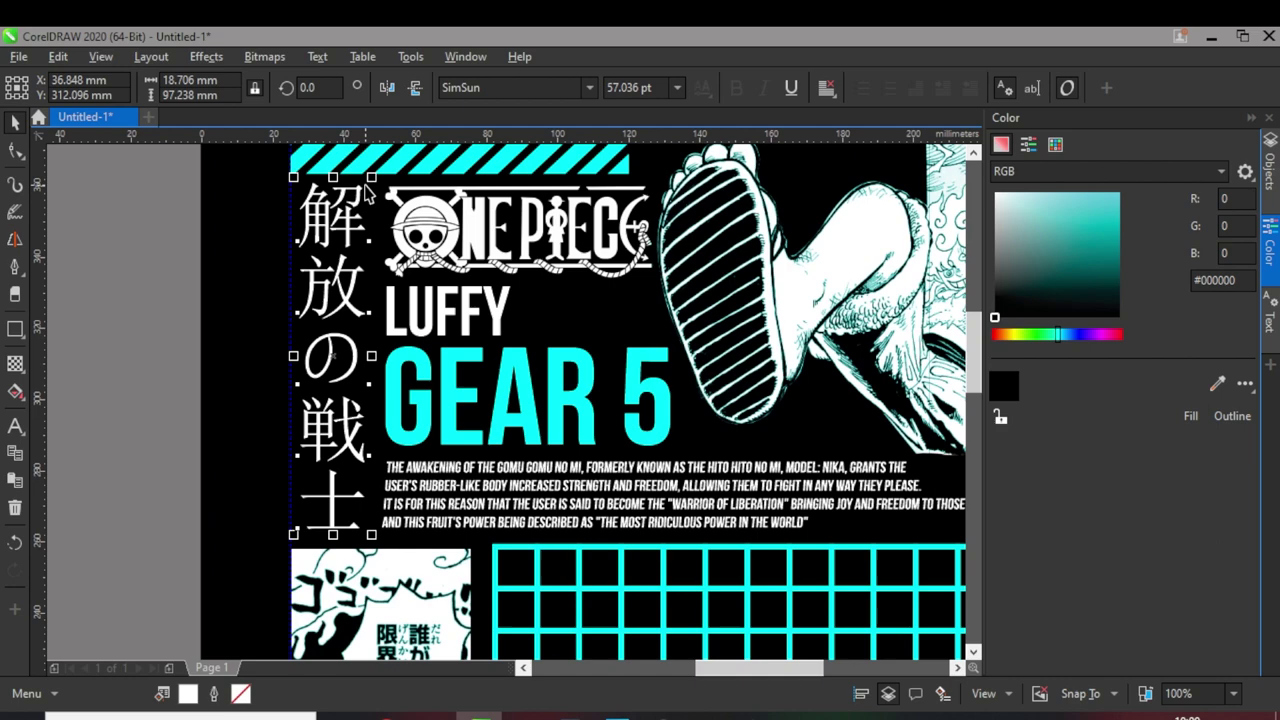
Step: Draw a narrow vertical rectangle about 3.3 mm wide and 76.2 mm tall over the white box below the manga panel
{"action": "scroll", "coordinate": [320, 460], "scroll_direction": "up", "scroll_amount": 1}
{"action": "scroll", "coordinate": [410, 490], "scroll_direction": "up", "scroll_amount": 2}
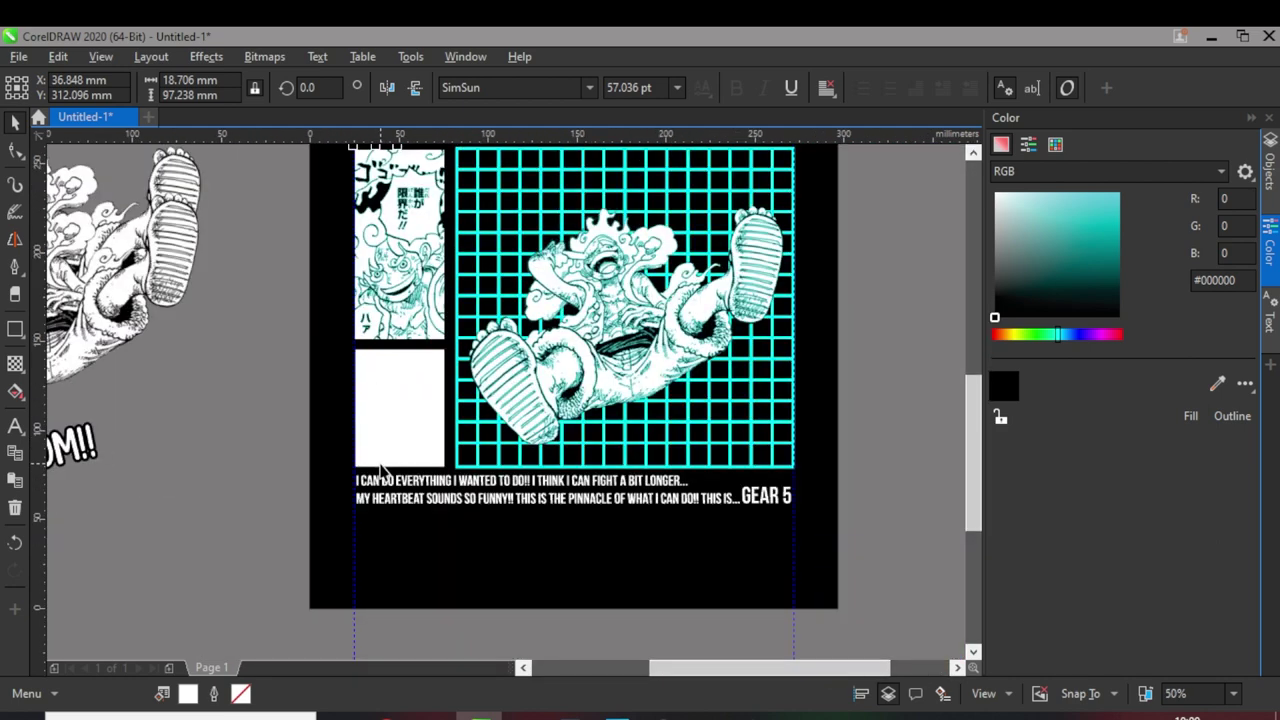
{"action": "key", "text": "F6"}
{"action": "left_click_drag", "start_coordinate": [342, 228], "coordinate": [357, 498]}
{"action": "scroll", "coordinate": [358, 380], "scroll_direction": "up", "scroll_amount": 4}
{"action": "mouse_move", "coordinate": [380, 373]}
{"action": "left_mouse_down"}
{"action": "mouse_move", "coordinate": [337, 374]}
{"action": "mouse_move", "coordinate": [383, 374]}
{"action": "left_mouse_up"}
{"action": "scroll", "coordinate": [340, 375], "scroll_direction": "down", "scroll_amount": 1}
{"action": "scroll", "coordinate": [352, 376], "scroll_direction": "up", "scroll_amount": 1}
{"action": "scroll", "coordinate": [337, 374], "scroll_direction": "down", "scroll_amount": 1}
Step: Try copying the unfilled vertical strip and repeating it across the white box, and undo the copies
{"action": "right_click", "coordinate": [383, 374]}
{"action": "scroll", "coordinate": [383, 374], "scroll_direction": "down", "scroll_amount": 1}
{"action": "key", "text": "ctrl+r"}
{"action": "key", "text": "ctrl+r"}
{"action": "key", "text": "ctrl+r"}
{"action": "key", "text": "ctrl+r"}
{"action": "key", "text": "ctrl+r"}
{"action": "key", "text": "ctrl+r"}
{"action": "scroll", "coordinate": [490, 375], "scroll_direction": "up", "scroll_amount": 2}
{"action": "left_click_drag", "start_coordinate": [490, 375], "coordinate": [510, 378]}
{"action": "key", "text": "ctrl+z"}
{"action": "key", "text": "ctrl+z"}
{"action": "key", "text": "ctrl+z"}
{"action": "key", "text": "ctrl+z"}
{"action": "key", "text": "ctrl+z"}
{"action": "key", "text": "ctrl+z"}
{"action": "key", "text": "ctrl+z"}
{"action": "key", "text": "ctrl+z"}
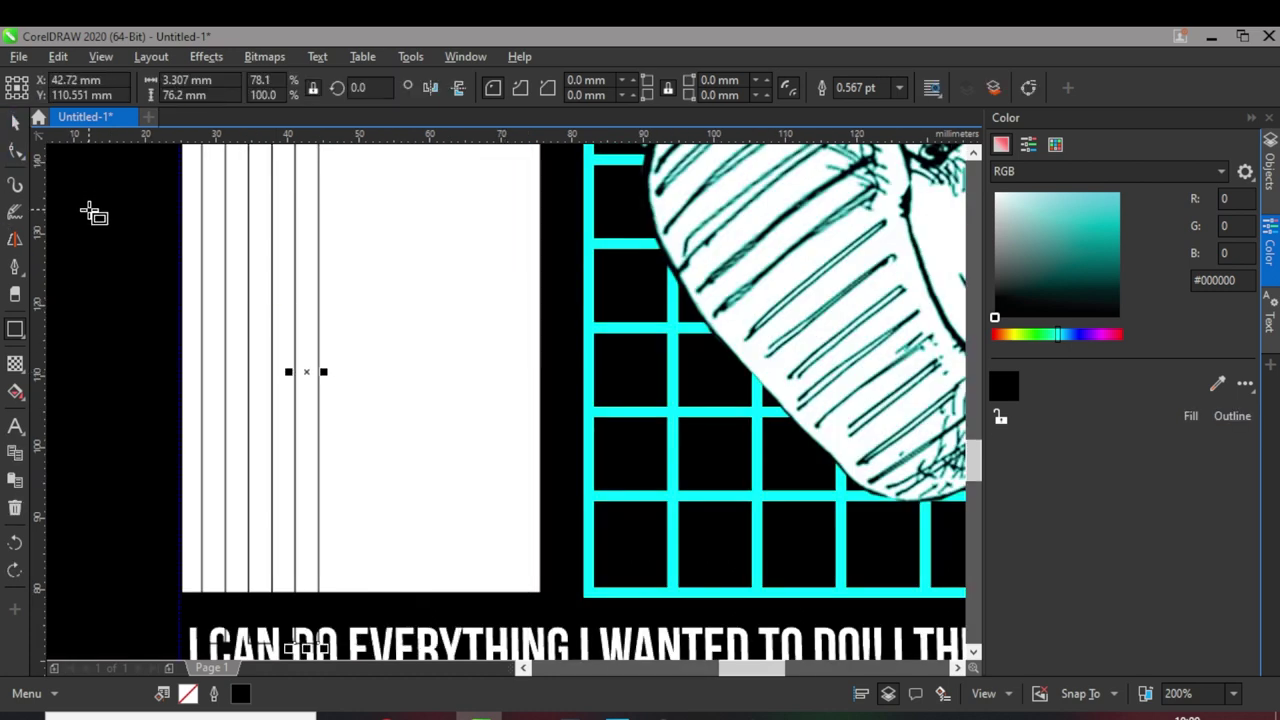
Step: Fill the vertical strip with black and set its outline to None
{"action": "left_click", "coordinate": [1179, 416]}
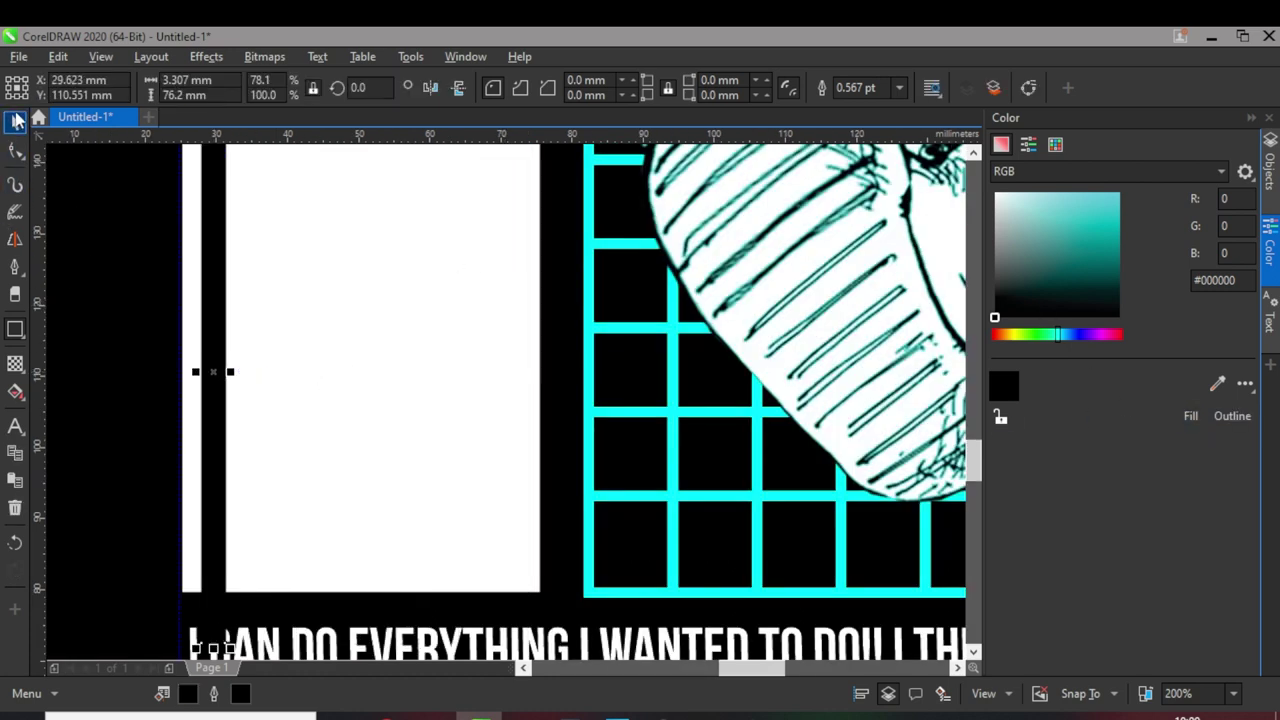
{"action": "left_click", "coordinate": [899, 87]}
{"action": "left_click", "coordinate": [849, 106]}
Step: Copy the black vertical strip at about 6 mm spacing and repeat the copy across the white box
{"action": "left_click_drag", "start_coordinate": [212, 378], "coordinate": [257, 386]}
{"action": "key", "text": "ctrl+r"}
{"action": "key", "text": "ctrl+r"}
{"action": "key", "text": "ctrl+r"}
{"action": "key", "text": "ctrl+r"}
{"action": "key", "text": "ctrl+r"}
{"action": "key", "text": "ctrl+r"}
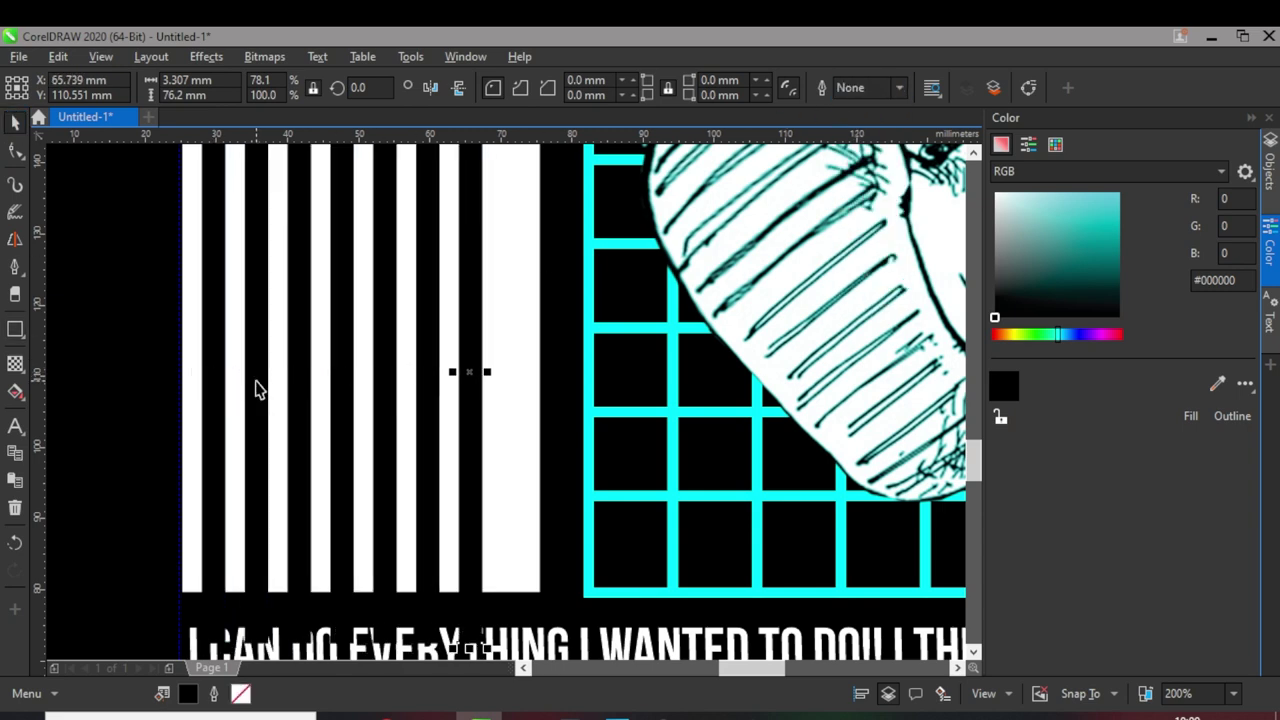
Step: Select all the black vertical strips over the white box and weld them into one object
{"action": "left_click", "coordinate": [386, 369], "text": "shift"}
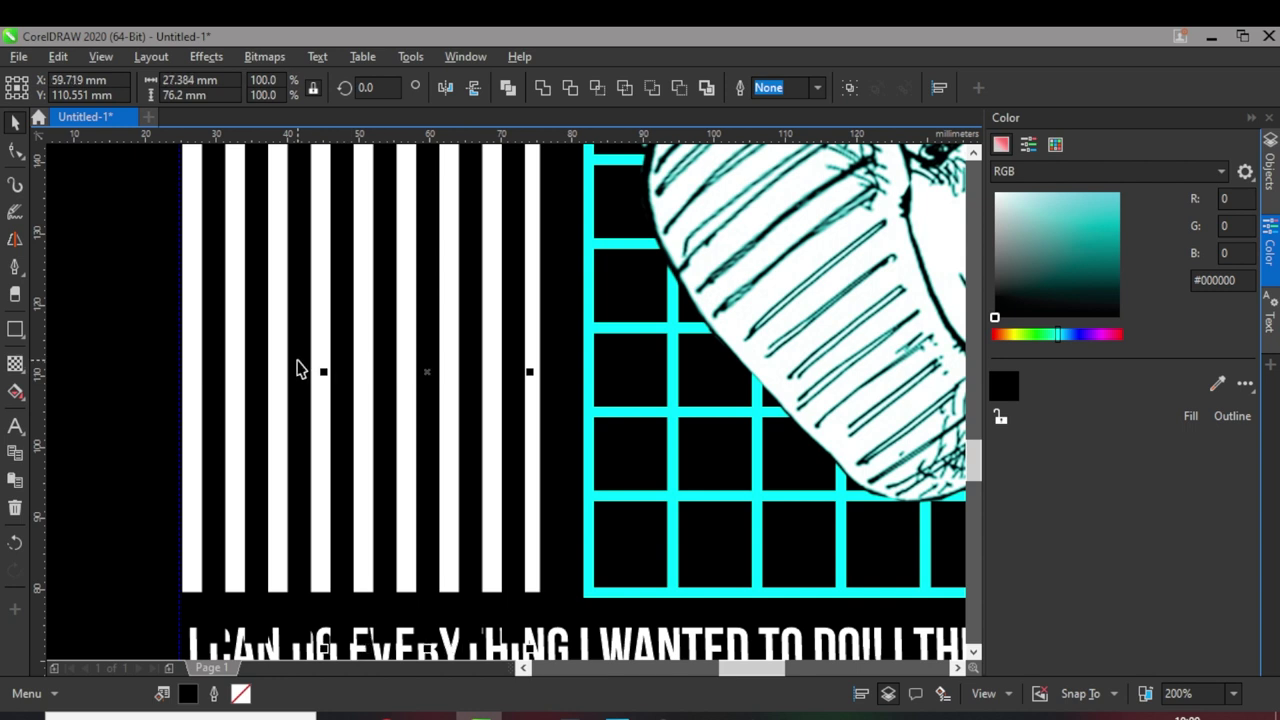
{"action": "scroll", "coordinate": [542, 385], "scroll_direction": "up", "scroll_amount": 2}
{"action": "left_click_drag", "start_coordinate": [471, 331], "coordinate": [457, 337]}
{"action": "scroll", "coordinate": [467, 340], "scroll_direction": "down", "scroll_amount": 2}
{"action": "left_click", "coordinate": [543, 88]}
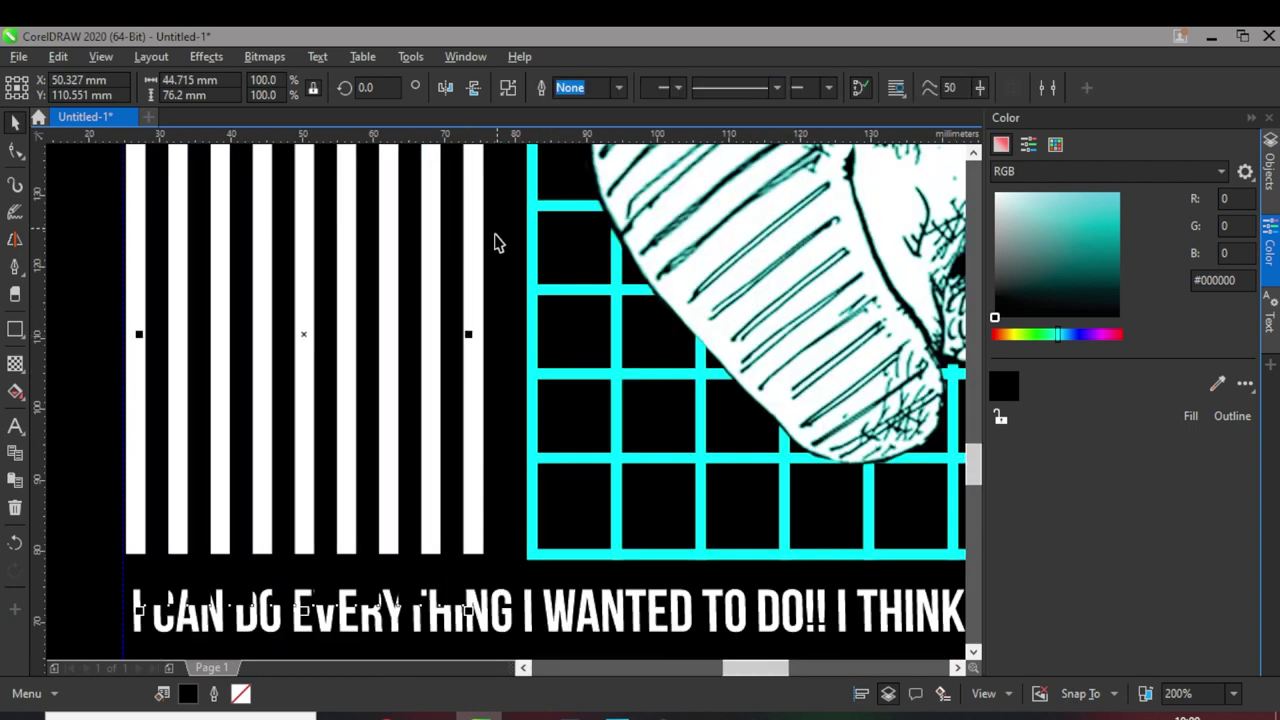
Step: Cut the welded vertical strips out of the white box and deselect the result
{"action": "left_click", "coordinate": [475, 262], "text": "shift"}
{"action": "left_click", "coordinate": [680, 89]}
{"action": "scroll", "coordinate": [311, 377], "scroll_direction": "down", "scroll_amount": 2}
{"action": "left_click", "coordinate": [703, 440]}
{"action": "left_click", "coordinate": [648, 488]}
Step: Select the leftover reference images and KA-BOOM!! lettering outside the page and delete them
{"action": "scroll", "coordinate": [648, 488], "scroll_direction": "down", "scroll_amount": 1}
{"action": "left_click_drag", "start_coordinate": [612, 284], "coordinate": [615, 325]}
{"action": "left_click_drag", "start_coordinate": [118, 246], "coordinate": [443, 606]}
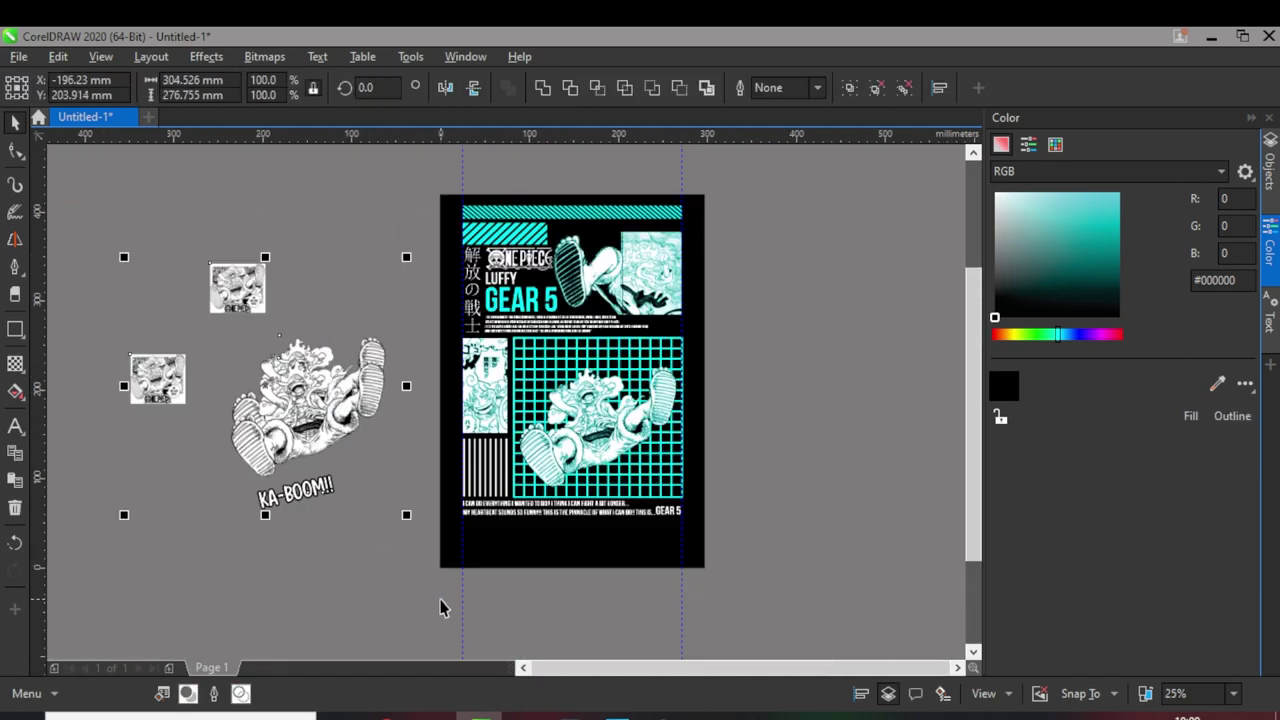
{"action": "key", "text": "Delete"}
{"action": "scroll", "coordinate": [547, 403], "scroll_direction": "up", "scroll_amount": 2}
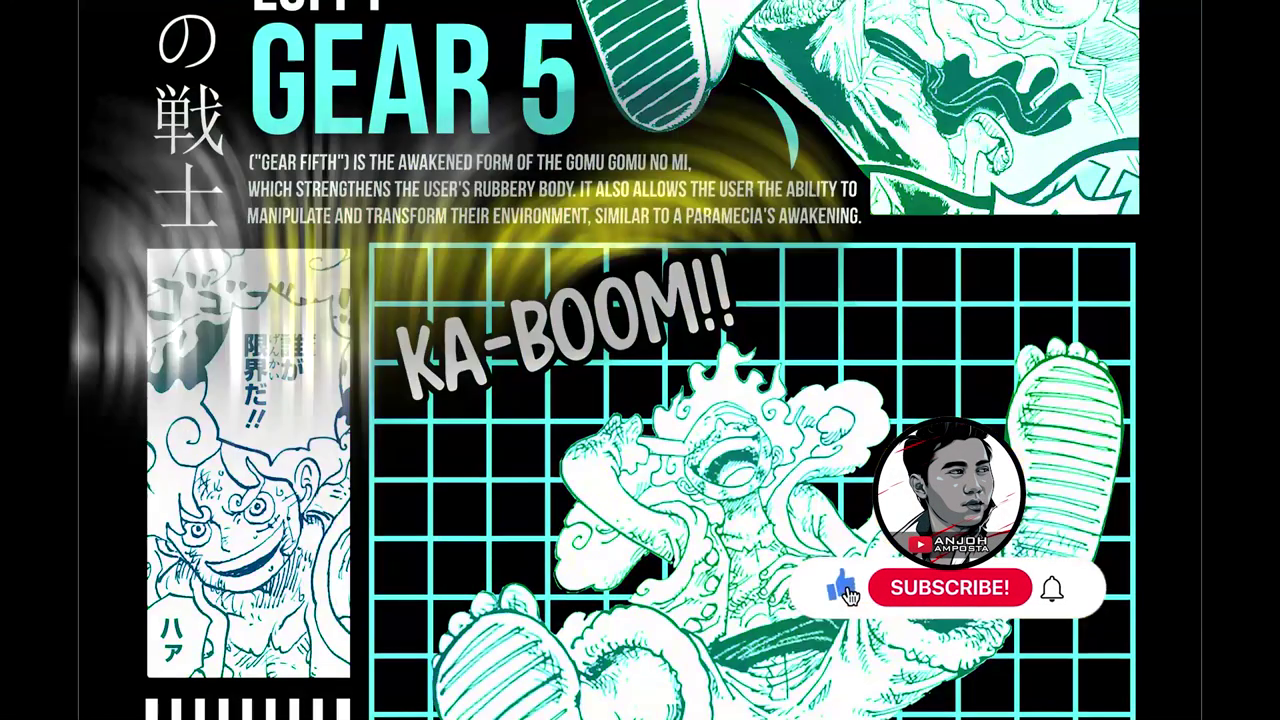